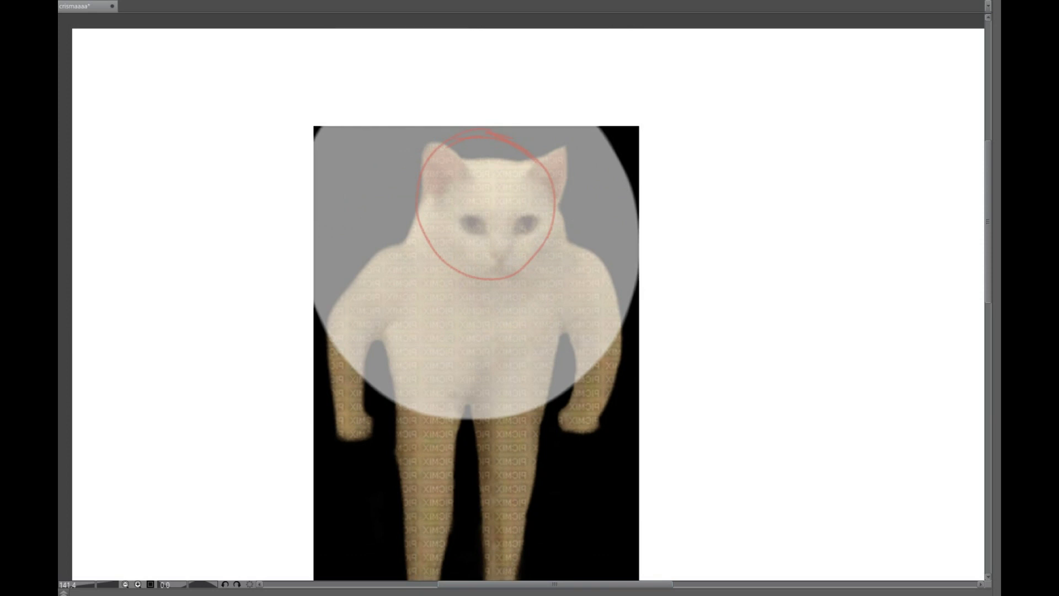
Hide the reference photo and sketch almond eyes with round irises and a pointed nose inside the head circle.
scroll(418, 321, up, 4)
mouse_move(455, 313)
mouse_down()
mouse_move(444, 358)
mouse_move(417, 320)
mouse_up()
mouse_move(551, 344)
mouse_down()
mouse_move(590, 313)
mouse_move(552, 353)
mouse_up()
key(ctrl+h)
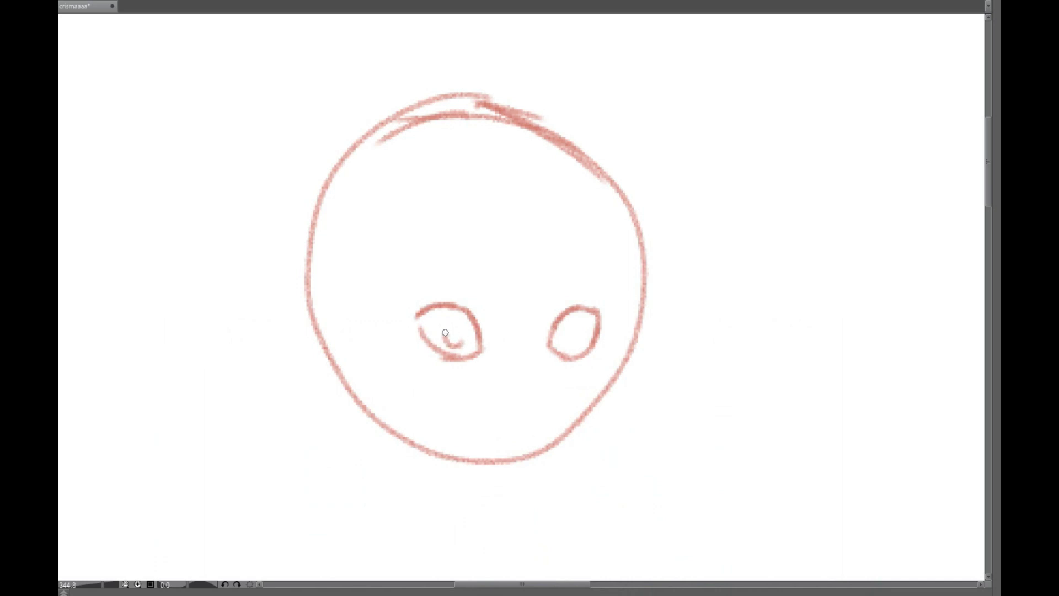
drag(445, 332, 446, 330)
drag(577, 325, 527, 430)
Thicken the right side of the head outline from the cheek to the crown.
drag(629, 378, 618, 223)
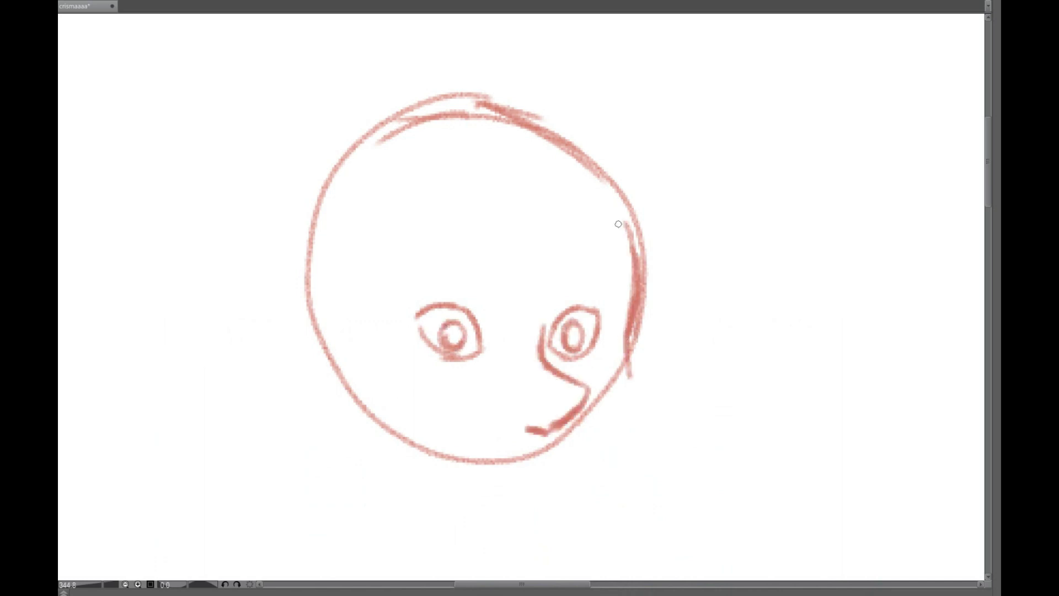
drag(641, 286, 587, 168)
drag(637, 237, 568, 146)
Draw upper eyelid creases above both eyes.
drag(368, 291, 408, 262)
mouse_move(433, 260)
mouse_down()
mouse_move(476, 289)
mouse_move(483, 353)
mouse_up()
drag(546, 337, 551, 310)
drag(556, 295, 595, 306)
drag(386, 281, 499, 292)
mouse_move(425, 260)
mouse_down()
mouse_move(499, 290)
mouse_move(465, 243)
mouse_move(461, 289)
mouse_up()
Select the eyes, nose and mouth and shift them slightly right within the head.
key(e)
key(m)
mouse_move(531, 436)
mouse_down()
mouse_move(620, 353)
mouse_move(543, 438)
mouse_up()
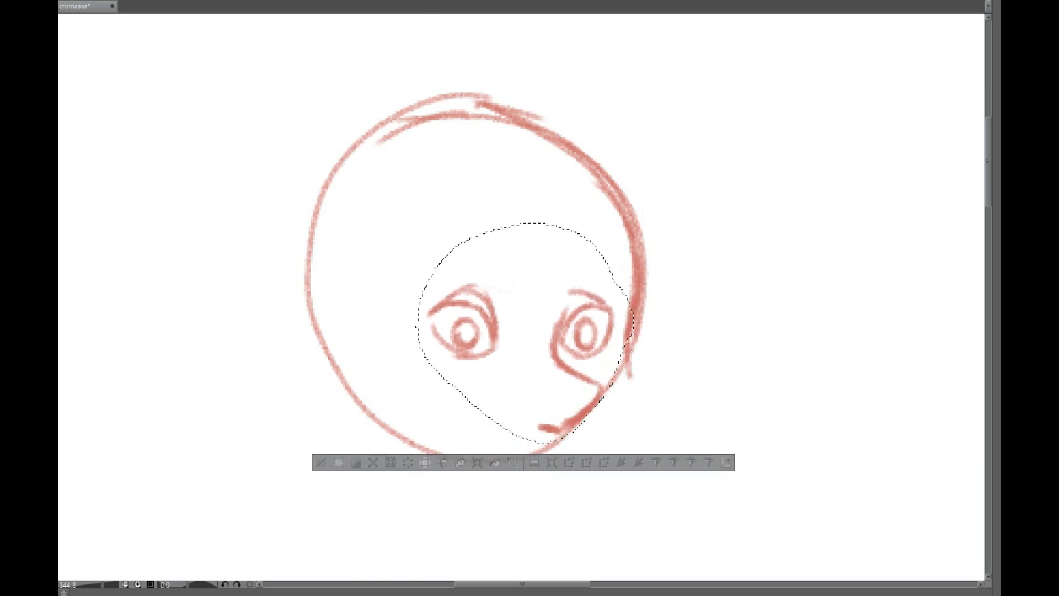
mouse_move(524, 331)
mouse_down()
mouse_move(502, 330)
mouse_move(506, 343)
mouse_up()
key(ctrl+d)
Sketch a broad, heavy jaw around the lower head, from the left temple to the right cheek.
drag(348, 229, 331, 413)
drag(626, 356, 684, 445)
drag(739, 336, 761, 154)
mouse_move(648, 162)
mouse_down()
mouse_move(729, 298)
mouse_move(610, 444)
mouse_move(417, 409)
mouse_up()
drag(546, 444, 297, 250)
mouse_move(404, 116)
mouse_down()
mouse_move(492, 93)
mouse_move(527, 107)
mouse_up()
key(ctrl+z)
Transform the head sketch to adjust the placement of its features.
drag(512, 181, 437, 130)
key(ctrl+t)
mouse_move(529, 96)
mouse_down()
mouse_move(537, 111)
mouse_move(654, 113)
mouse_up()
key(Return)
key(ctrl+t)
key(Return)
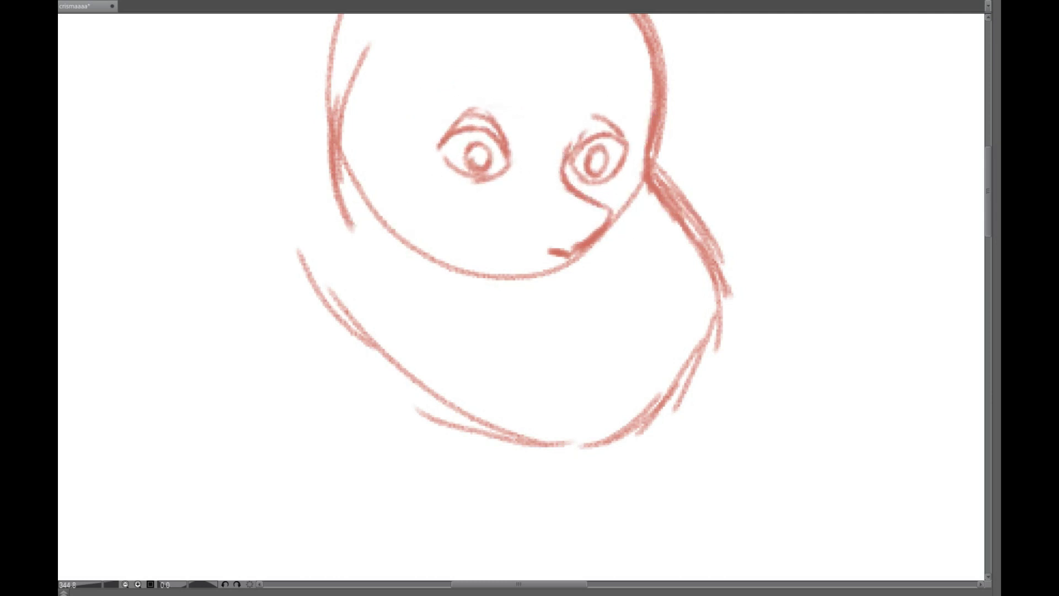
Draw rounded eye sockets around both eyes and a short frown line between the brows.
drag(532, 139, 535, 175)
mouse_move(530, 132)
mouse_down()
mouse_move(475, 79)
mouse_move(408, 157)
mouse_move(479, 207)
mouse_up()
mouse_move(584, 130)
mouse_down()
mouse_move(568, 103)
mouse_move(561, 172)
mouse_up()
drag(622, 104, 637, 171)
mouse_move(408, 128)
mouse_down()
mouse_move(463, 77)
mouse_move(534, 119)
mouse_up()
drag(539, 57, 550, 99)
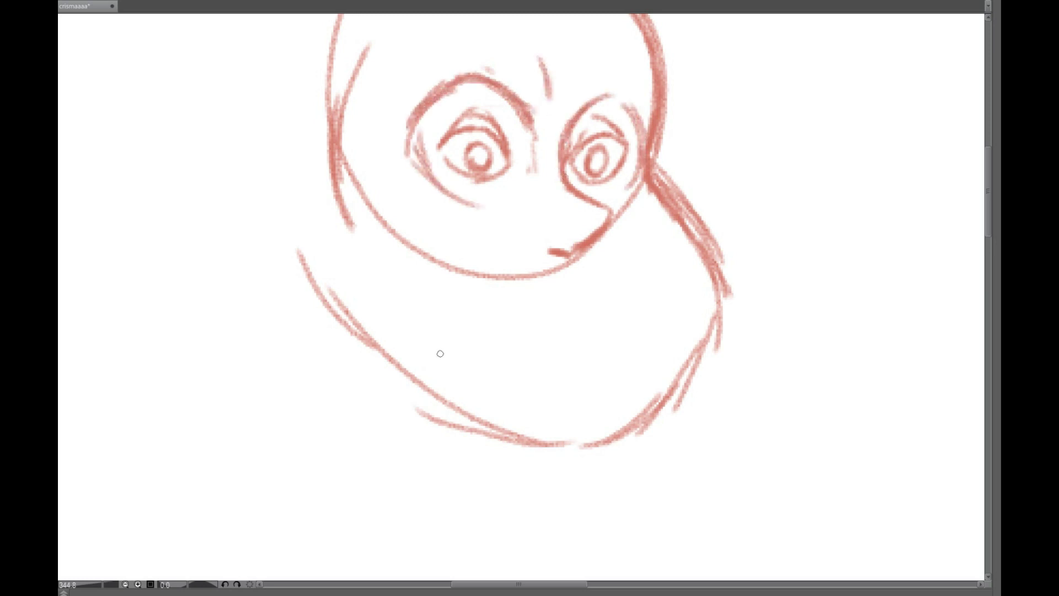
Add a wider outer contour around the jaw and sketch the nose wing and mouth-corner crease.
mouse_move(653, 174)
mouse_down()
mouse_move(717, 386)
mouse_move(594, 471)
mouse_up()
drag(715, 378, 328, 370)
drag(480, 199, 543, 259)
drag(524, 193, 521, 295)
drag(549, 248, 478, 299)
drag(473, 315, 515, 386)
mouse_move(293, 176)
mouse_down()
mouse_move(320, 381)
mouse_move(386, 425)
mouse_up()
Draw the crease running from the nose toward the right cheek and clean up the lines around the mouth.
drag(587, 246, 640, 278)
mouse_move(518, 286)
mouse_down()
mouse_move(576, 295)
mouse_move(636, 273)
mouse_up()
mouse_move(629, 278)
mouse_down()
mouse_move(512, 319)
mouse_move(524, 220)
mouse_up()
key(e)
key(e)
Darken both upper eyelids into a heavy gaze and draw a curved mouth line below the nose.
mouse_move(447, 153)
mouse_down()
mouse_move(634, 141)
mouse_move(618, 144)
mouse_up()
mouse_move(571, 160)
mouse_down()
mouse_move(612, 119)
mouse_move(599, 117)
mouse_up()
drag(435, 157, 514, 144)
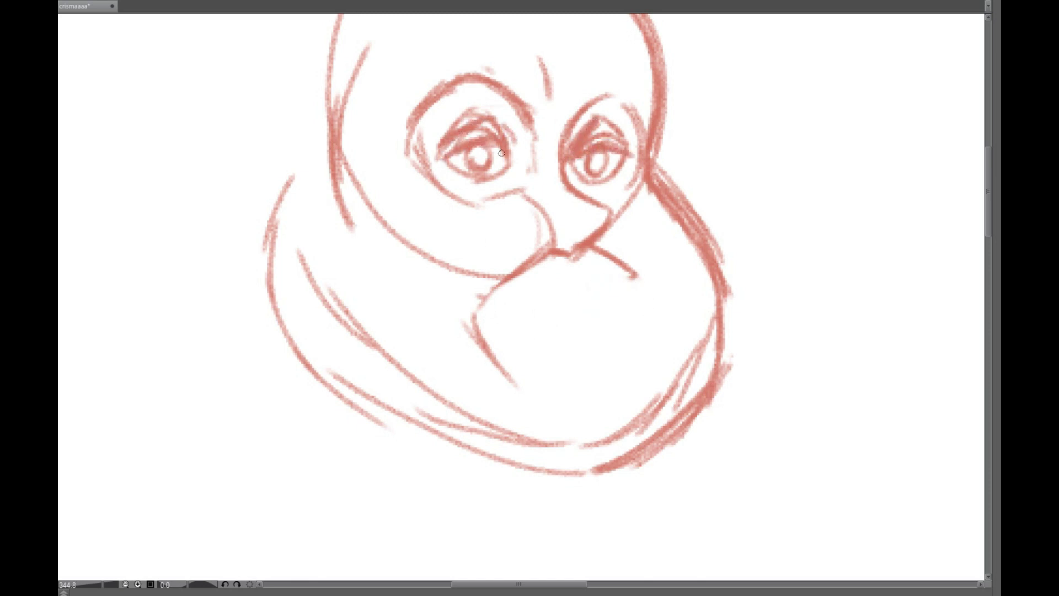
mouse_move(496, 283)
mouse_down()
mouse_move(491, 304)
mouse_move(644, 274)
mouse_up()
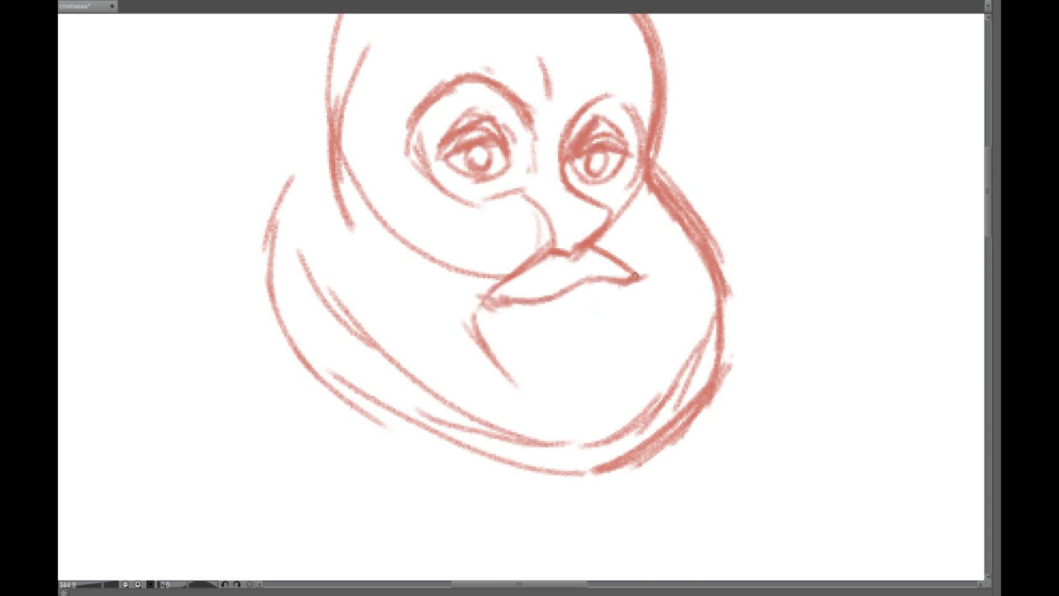
drag(477, 136, 491, 145)
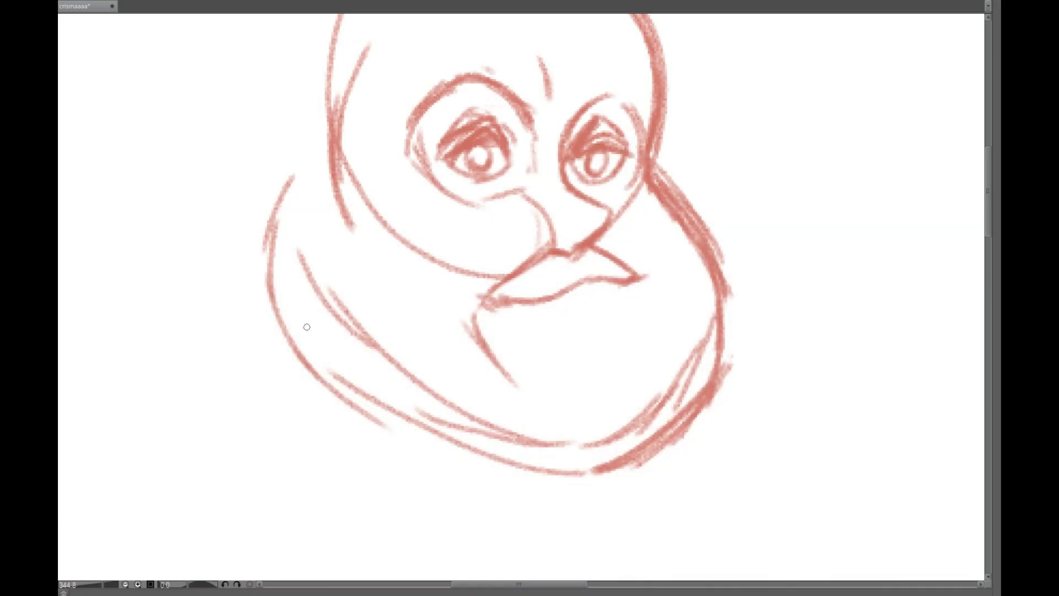
Reinforce the left cheek contour, then erase the mouth line and inner head curve and rework the eyelids.
drag(292, 161, 270, 331)
mouse_move(584, 328)
mouse_down()
mouse_move(587, 304)
mouse_move(516, 318)
mouse_move(521, 242)
mouse_move(399, 235)
mouse_move(422, 172)
mouse_move(491, 146)
mouse_up()
drag(574, 159, 619, 130)
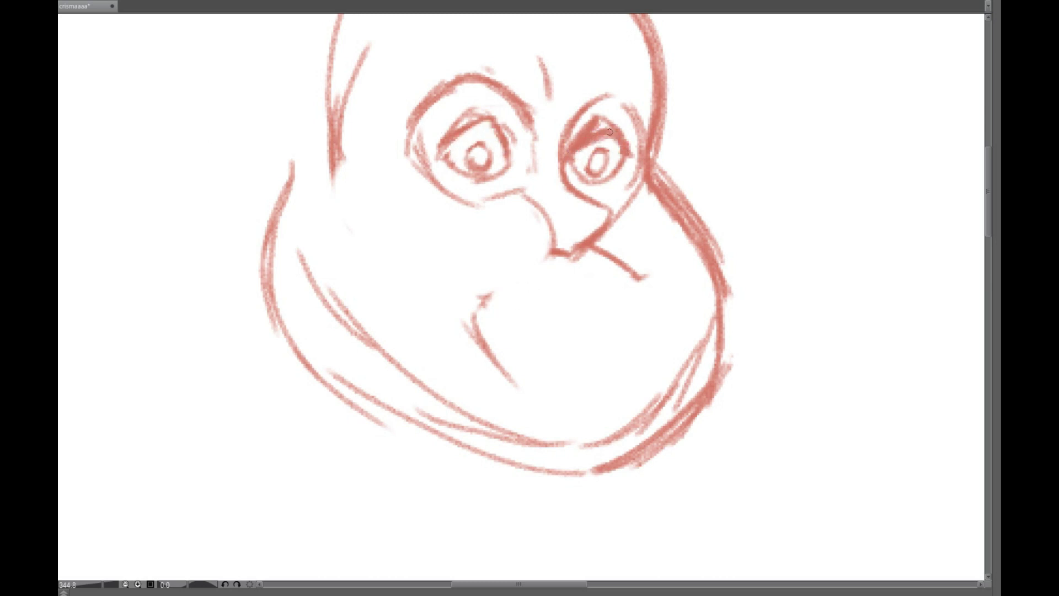
Redraw both irises as small round circles and thicken the upper contour of the left eye socket.
drag(477, 160, 485, 172)
drag(593, 168, 597, 156)
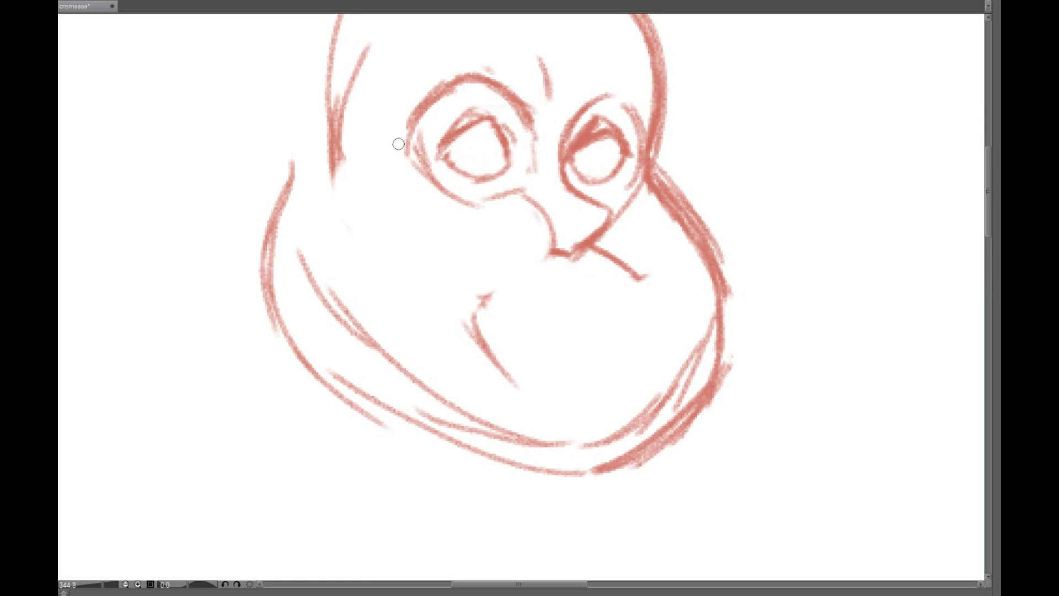
drag(468, 151, 471, 144)
drag(587, 155, 592, 149)
drag(591, 149, 589, 160)
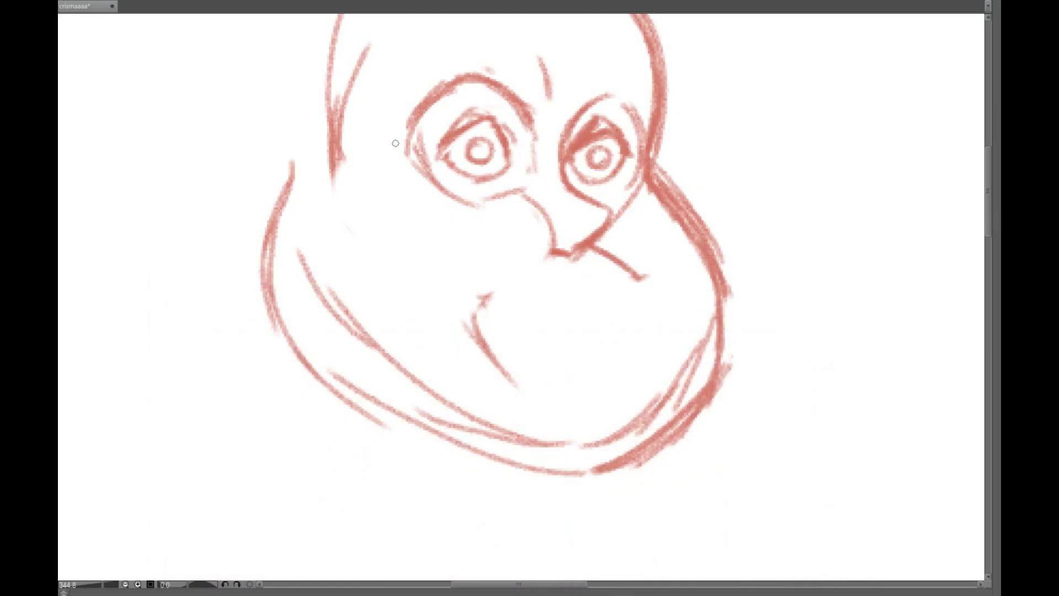
drag(394, 146, 414, 132)
drag(411, 138, 472, 96)
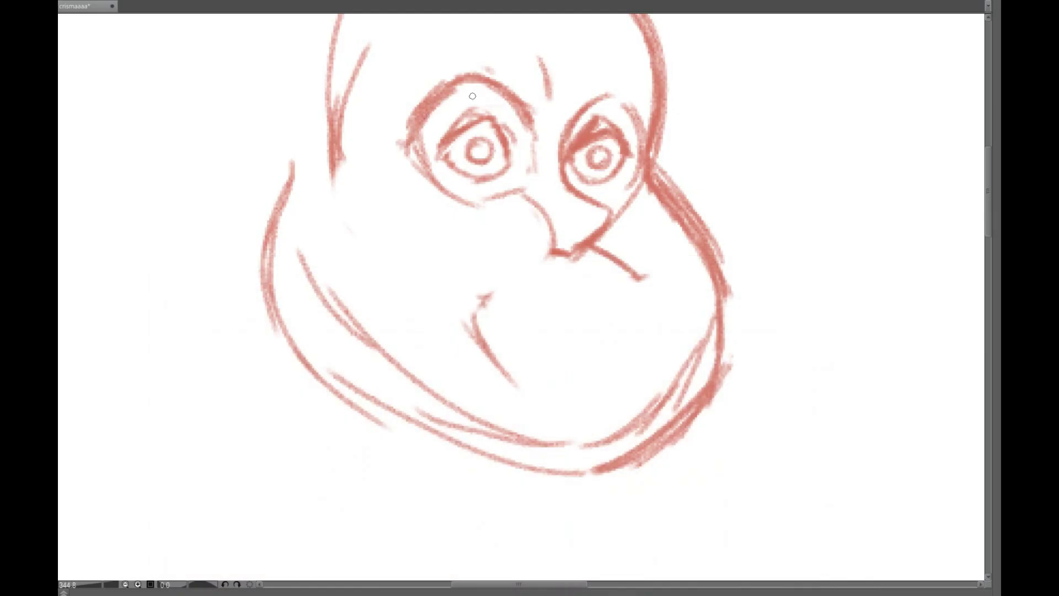
Erase the inner cheek lines and draw the left nostril with a cheek fold extending from it.
mouse_move(314, 276)
mouse_down()
mouse_move(485, 277)
mouse_move(376, 347)
mouse_move(431, 386)
mouse_up()
drag(521, 190, 538, 241)
drag(532, 248, 439, 295)
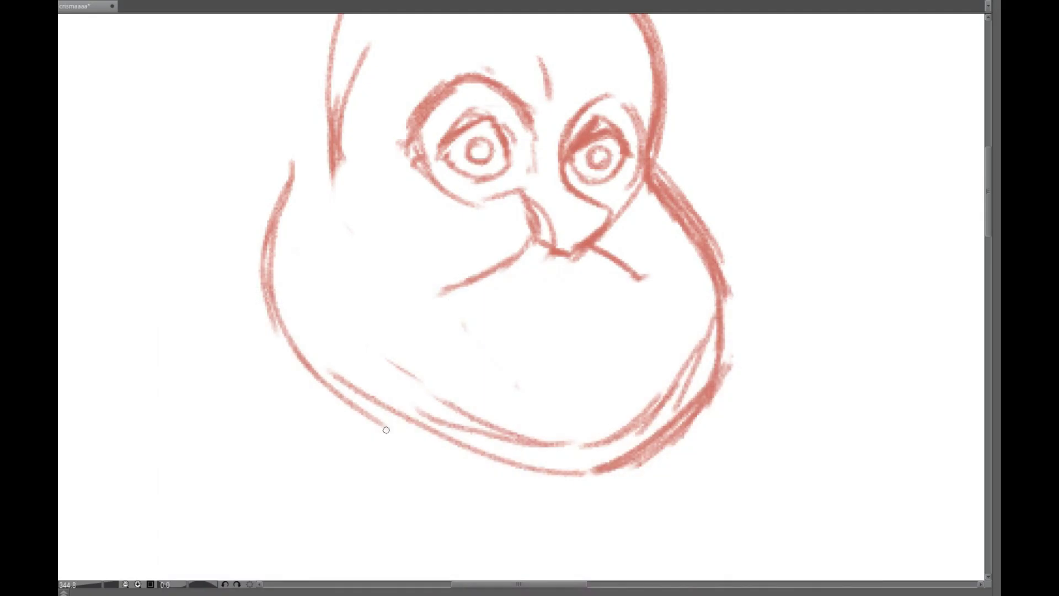
drag(510, 266, 436, 294)
drag(429, 255, 463, 293)
Sketch the upper lip below the nose and a rounded chin curve.
mouse_move(493, 296)
mouse_down()
mouse_move(524, 304)
mouse_move(563, 289)
mouse_up()
drag(577, 285, 608, 289)
drag(629, 348, 541, 395)
Draw low, frowning eyebrows over both eyes and erase the old arch above the left eye.
drag(639, 119, 551, 140)
drag(398, 144, 546, 117)
mouse_move(474, 126)
mouse_down()
mouse_move(550, 88)
mouse_move(524, 124)
mouse_up()
key(e)
mouse_move(411, 119)
mouse_down()
mouse_move(515, 107)
mouse_move(518, 92)
mouse_up()
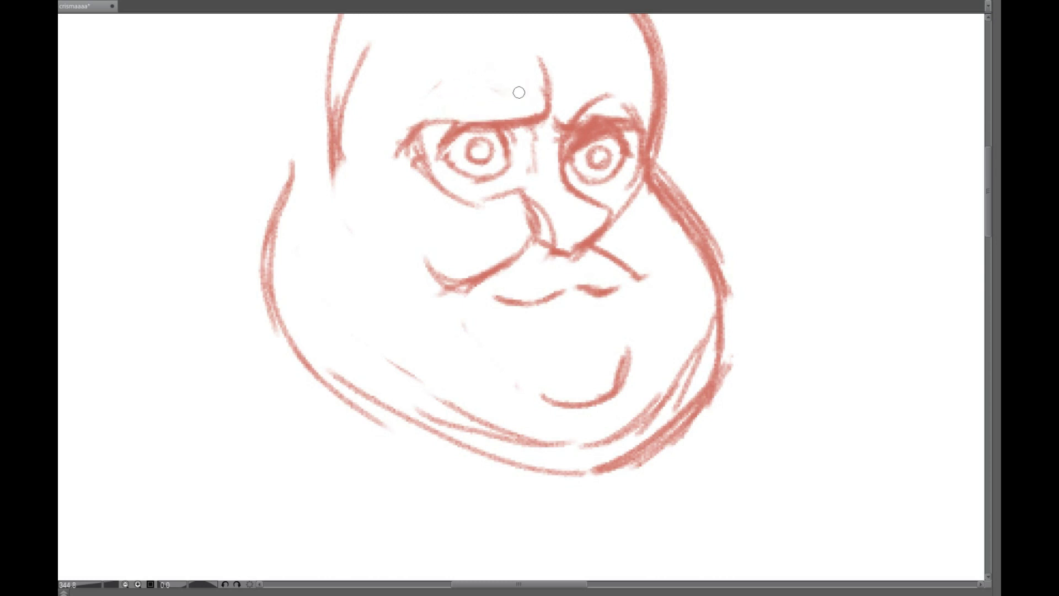
Add the left ear, finish the lips and sketch a pointed hairline on the forehead.
mouse_move(329, 140)
mouse_down()
mouse_move(309, 200)
mouse_move(342, 205)
mouse_up()
mouse_move(491, 298)
mouse_down()
mouse_move(599, 287)
mouse_move(528, 302)
mouse_up()
drag(540, 311, 557, 312)
scroll(491, 269, down, 2)
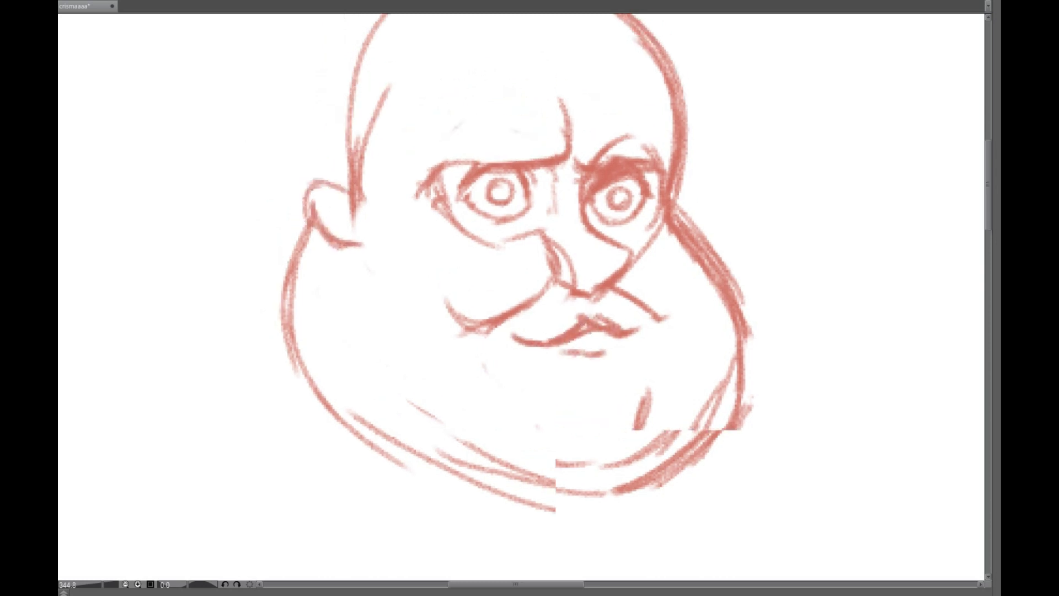
scroll(218, 287, down, 3)
scroll(496, 268, up, 3)
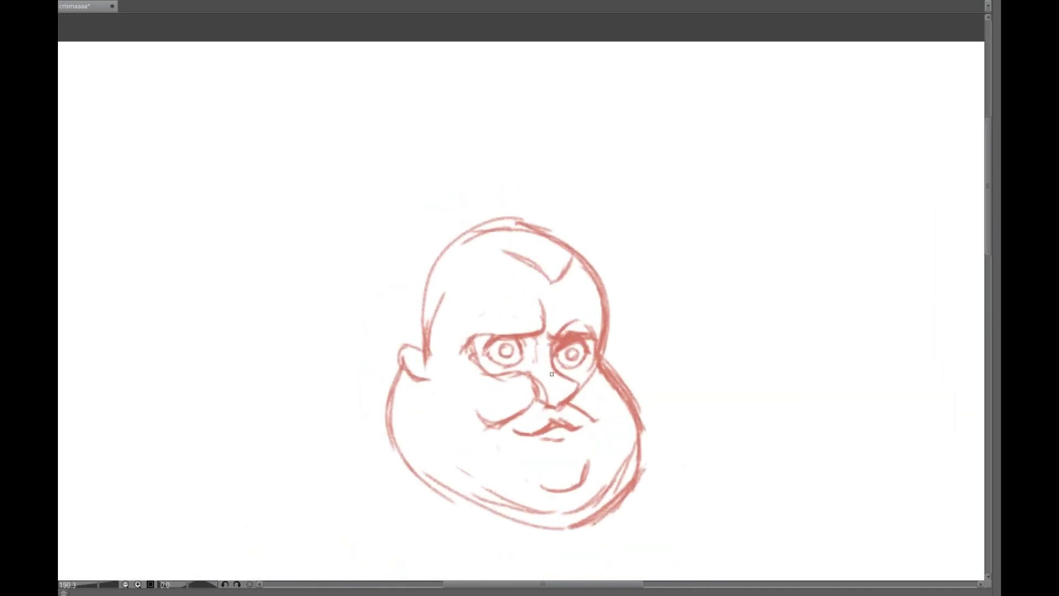
Sketch a huge rounded hair shape behind the head, with a pointed upper-left tip and an inner contour.
mouse_move(608, 340)
mouse_down()
mouse_move(472, 90)
mouse_move(296, 237)
mouse_move(383, 402)
mouse_up()
drag(355, 115, 292, 220)
drag(326, 177, 308, 382)
drag(308, 383, 380, 426)
drag(554, 279, 468, 108)
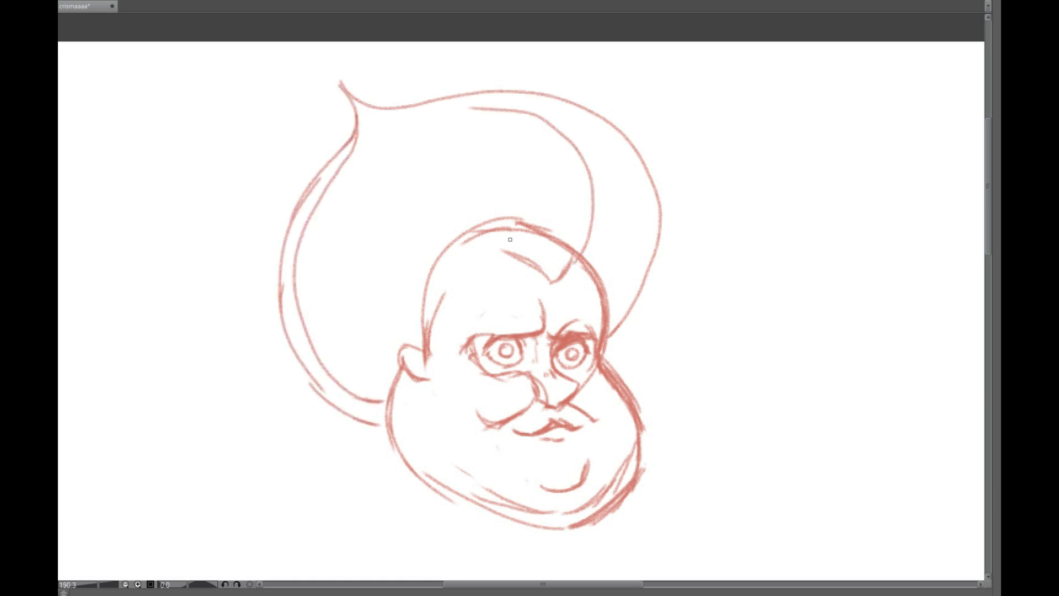
drag(621, 335, 647, 277)
Sketch the left shoulder line and a broad, rounded chest below the head.
scroll(645, 278, down, 3)
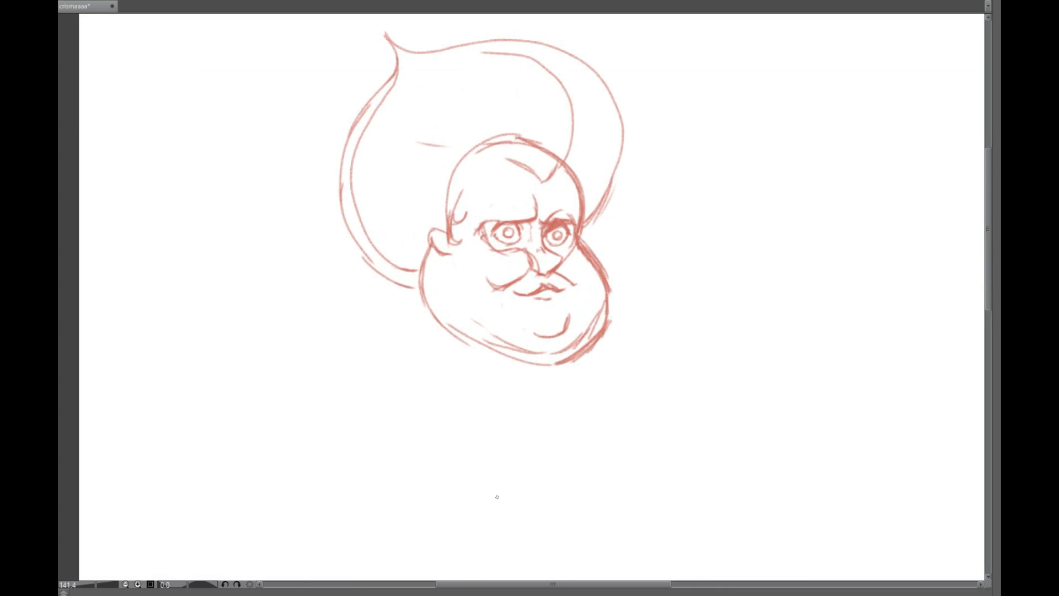
drag(429, 305, 302, 368)
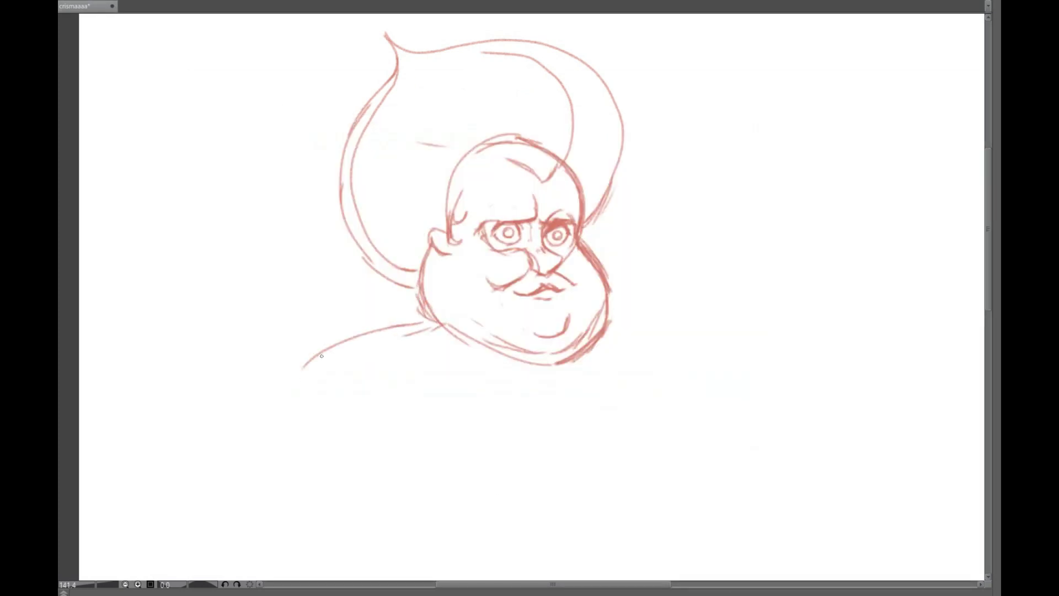
scroll(302, 368, down, 2)
drag(380, 220, 639, 331)
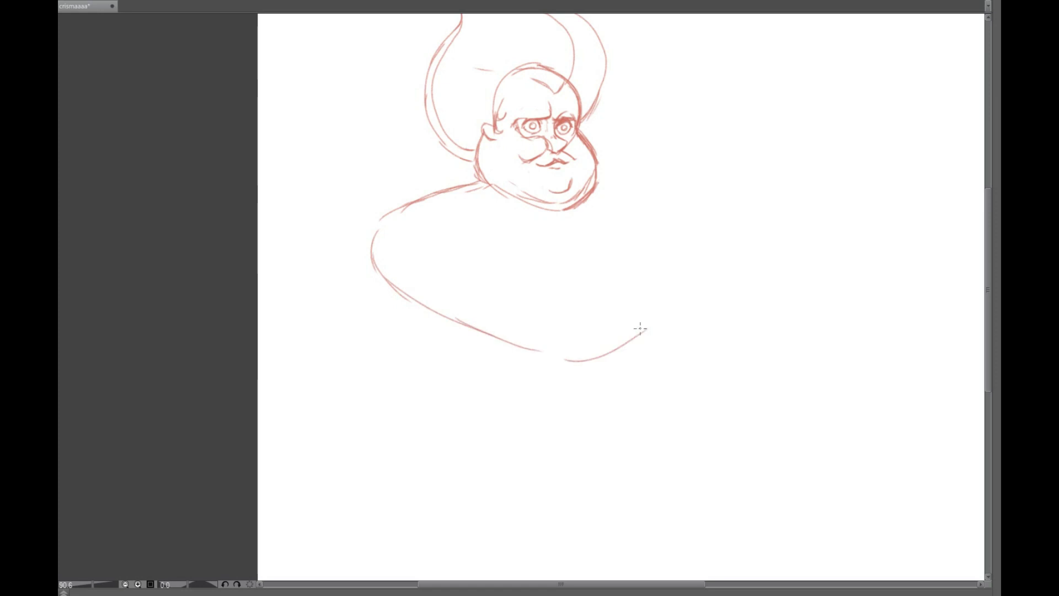
drag(656, 205, 645, 315)
drag(389, 273, 521, 355)
drag(435, 331, 508, 346)
Draw the rounded left shoulder and upper arm beside the chest.
drag(457, 182, 331, 228)
drag(331, 226, 345, 336)
drag(415, 305, 377, 361)
drag(397, 204, 324, 292)
drag(397, 200, 328, 296)
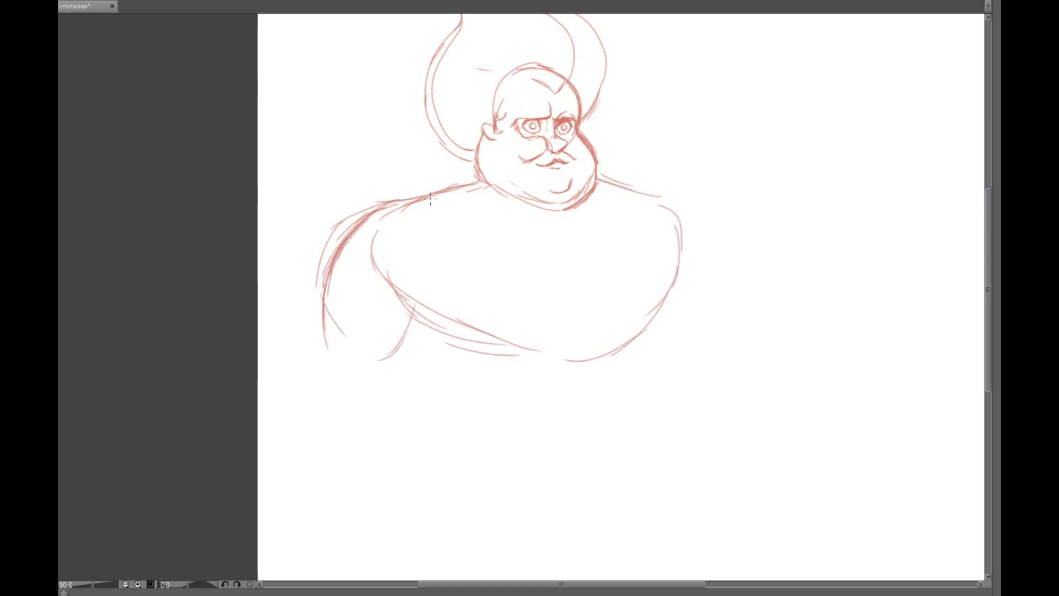
Extend the left arm with a bulky upper arm and a tapering forearm.
scroll(430, 198, down, 5)
scroll(470, 180, up, 7)
mouse_move(336, 166)
mouse_down()
mouse_move(320, 170)
mouse_move(328, 379)
mouse_move(295, 430)
mouse_up()
mouse_move(299, 196)
mouse_down()
mouse_move(204, 380)
mouse_move(223, 473)
mouse_up()
drag(263, 506, 393, 227)
drag(381, 186, 323, 479)
drag(379, 365, 319, 499)
mouse_move(226, 270)
mouse_down()
mouse_move(209, 356)
mouse_move(249, 80)
mouse_move(233, 248)
mouse_up()
mouse_move(248, 396)
mouse_down()
mouse_move(232, 481)
mouse_move(276, 552)
mouse_up()
drag(358, 373, 394, 474)
Sketch the left armpit fold and the lower contours of the chest muscles.
mouse_move(356, 380)
mouse_down()
mouse_move(389, 548)
mouse_move(470, 359)
mouse_up()
drag(324, 231, 357, 361)
drag(336, 310, 408, 407)
drag(339, 312, 426, 397)
drag(448, 282, 457, 400)
mouse_move(461, 240)
mouse_down()
mouse_move(451, 386)
mouse_move(232, 579)
mouse_up()
mouse_move(610, 177)
mouse_down()
mouse_move(613, 211)
mouse_move(679, 338)
mouse_move(625, 359)
mouse_up()
mouse_move(617, 352)
mouse_down()
mouse_move(441, 334)
mouse_move(250, 388)
mouse_up()
Draw the right shoulder and the outer curve of the right upper arm.
drag(514, 126, 595, 148)
drag(558, 134, 677, 265)
drag(668, 200, 672, 281)
drag(633, 152, 661, 182)
drag(629, 153, 531, 138)
Select the head and hair and move them slightly down toward the shoulders.
mouse_move(261, 142)
mouse_down()
mouse_move(324, 285)
mouse_move(324, 394)
mouse_up()
mouse_move(560, 380)
mouse_down()
mouse_move(275, 354)
mouse_move(607, 449)
mouse_up()
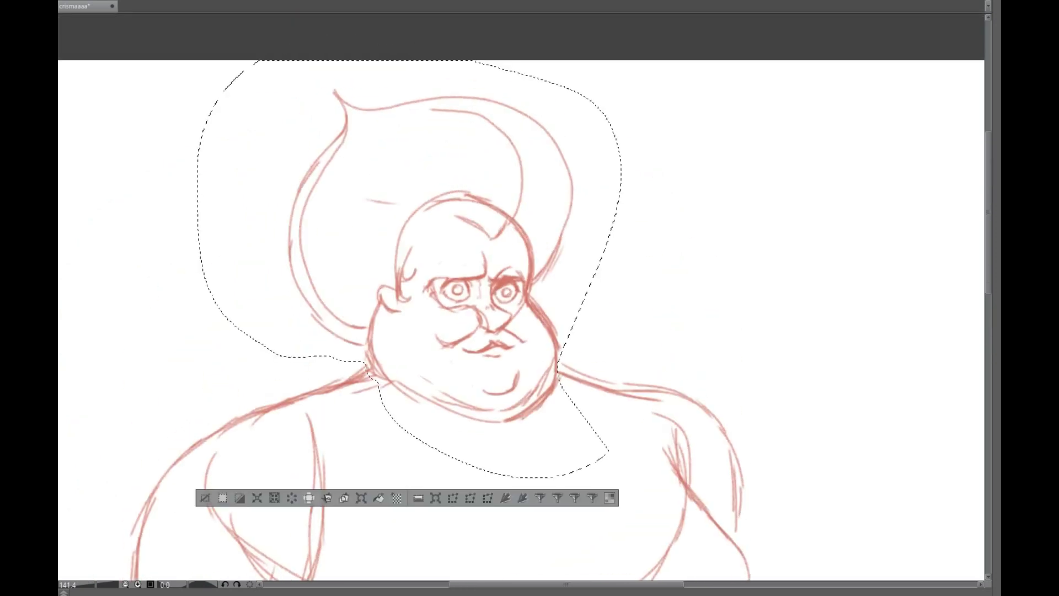
key(ctrl+t)
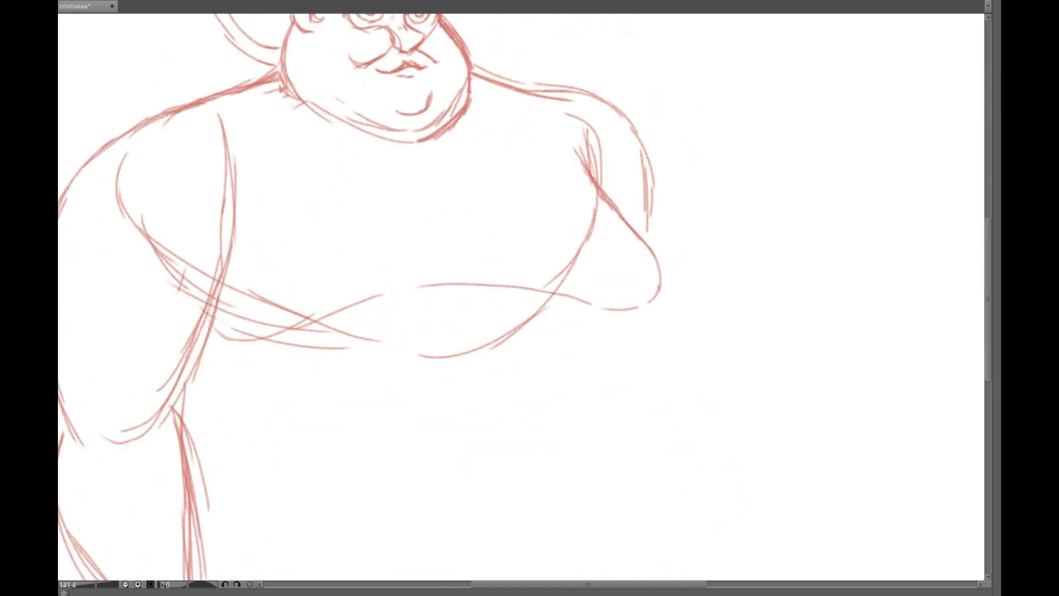
Rough in a large bulging belly and the fold lines below the chest.
scroll(521, 297, down, 3)
scroll(520, 298, up, 2)
mouse_move(640, 143)
mouse_down()
mouse_move(662, 179)
mouse_move(708, 488)
mouse_up()
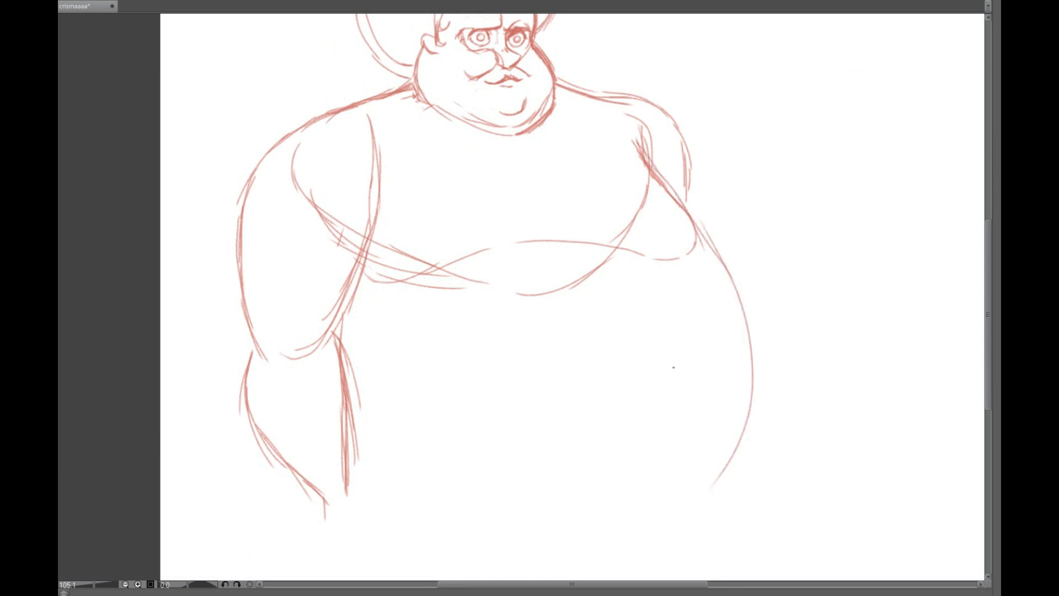
drag(286, 168, 441, 375)
drag(347, 302, 615, 326)
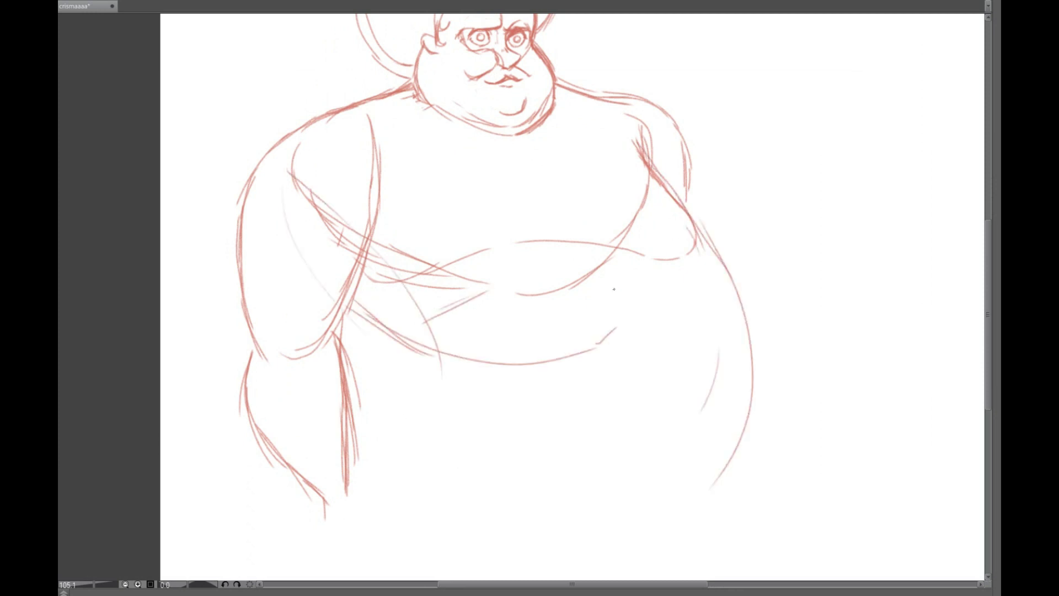
Erase the left forearm and redraw the belly as a narrower hanging curve with a shaded left flank.
mouse_move(710, 223)
mouse_down()
mouse_move(739, 382)
mouse_move(728, 485)
mouse_up()
mouse_move(243, 361)
mouse_down()
mouse_move(260, 406)
mouse_move(243, 406)
mouse_up()
mouse_move(318, 343)
mouse_down()
mouse_move(437, 454)
mouse_move(685, 461)
mouse_move(683, 251)
mouse_move(725, 435)
mouse_up()
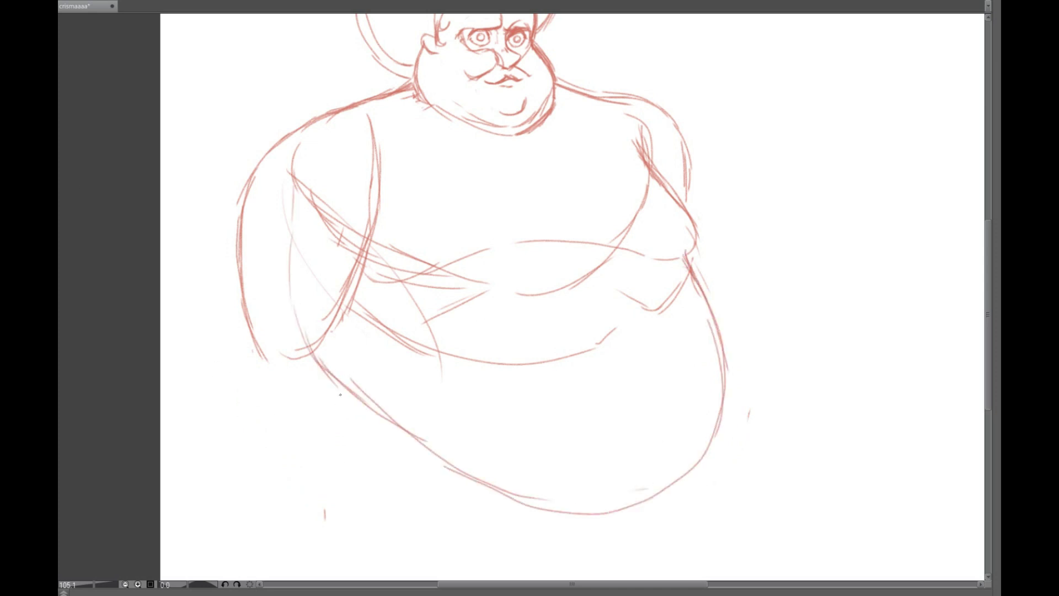
mouse_move(466, 472)
mouse_down()
mouse_move(317, 386)
mouse_move(405, 444)
mouse_up()
drag(372, 394, 314, 353)
drag(336, 419, 426, 472)
Scale the whole figure sketch down slightly.
scroll(572, 298, down, 3)
key(ctrl+t)
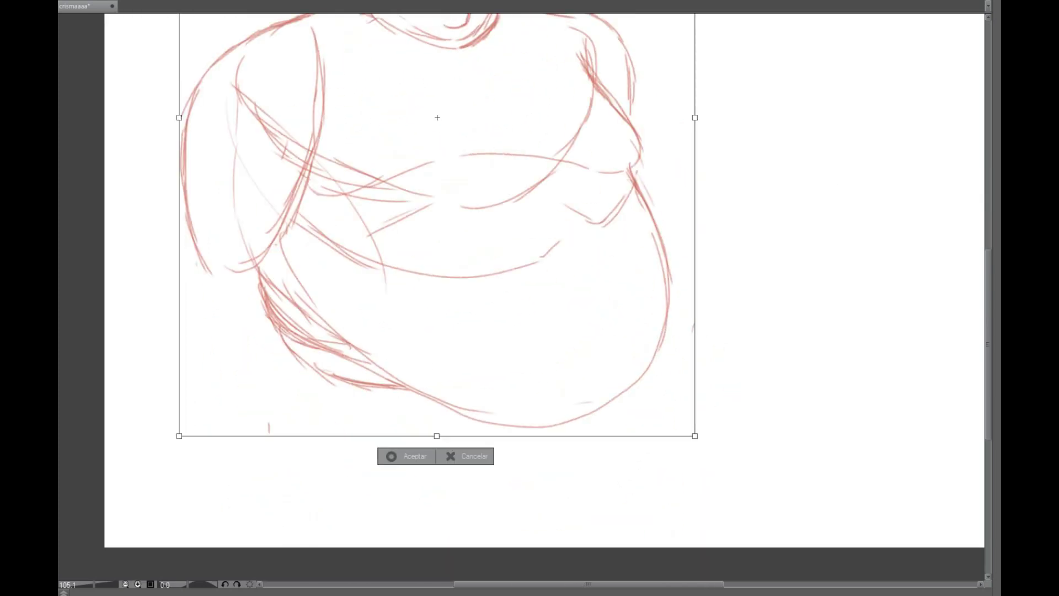
key(Return)
Sketch the left hip below the flank and an inner fold along the belly's lower and right sides.
scroll(410, 319, down, 3)
drag(301, 438, 380, 472)
drag(295, 411, 373, 475)
drag(599, 334, 582, 414)
drag(452, 468, 586, 429)
drag(589, 372, 577, 456)
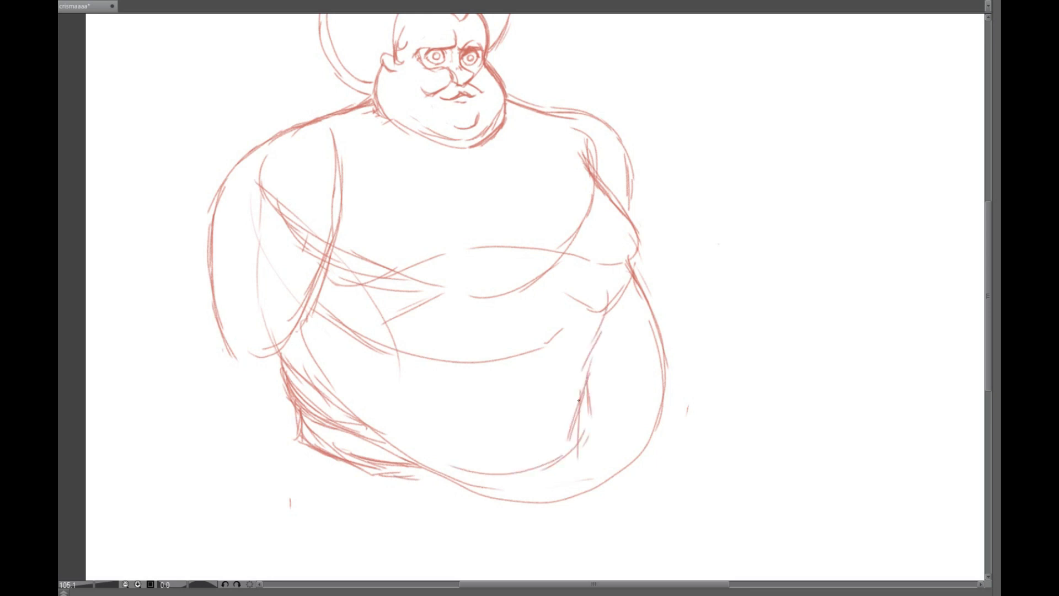
Redraw the belly's overhanging lower edge and the left hip contour beneath it.
drag(291, 327, 317, 421)
drag(303, 353, 361, 405)
drag(326, 375, 577, 424)
key(e)
mouse_move(287, 358)
mouse_down()
mouse_move(295, 390)
mouse_move(379, 459)
mouse_up()
drag(305, 399, 312, 485)
mouse_move(312, 466)
mouse_down()
mouse_move(417, 512)
mouse_move(516, 486)
mouse_move(554, 489)
mouse_up()
drag(552, 496, 570, 358)
Sketch both legs tapering from the wide hips towards the small feet.
drag(326, 324, 342, 413)
drag(328, 359, 367, 493)
drag(418, 451, 387, 485)
drag(466, 364, 384, 479)
drag(496, 369, 532, 496)
drag(597, 380, 546, 491)
drag(507, 461, 528, 513)
drag(597, 364, 542, 508)
Reinforce the left leg's outer and inner contours and add the curved crease across the upper thigh.
drag(328, 369, 337, 441)
drag(338, 419, 398, 436)
drag(477, 342, 419, 446)
drag(466, 364, 408, 472)
drag(329, 322, 411, 468)
mouse_move(334, 424)
mouse_down()
mouse_move(342, 434)
mouse_move(440, 394)
mouse_move(464, 428)
mouse_up()
drag(444, 485, 472, 353)
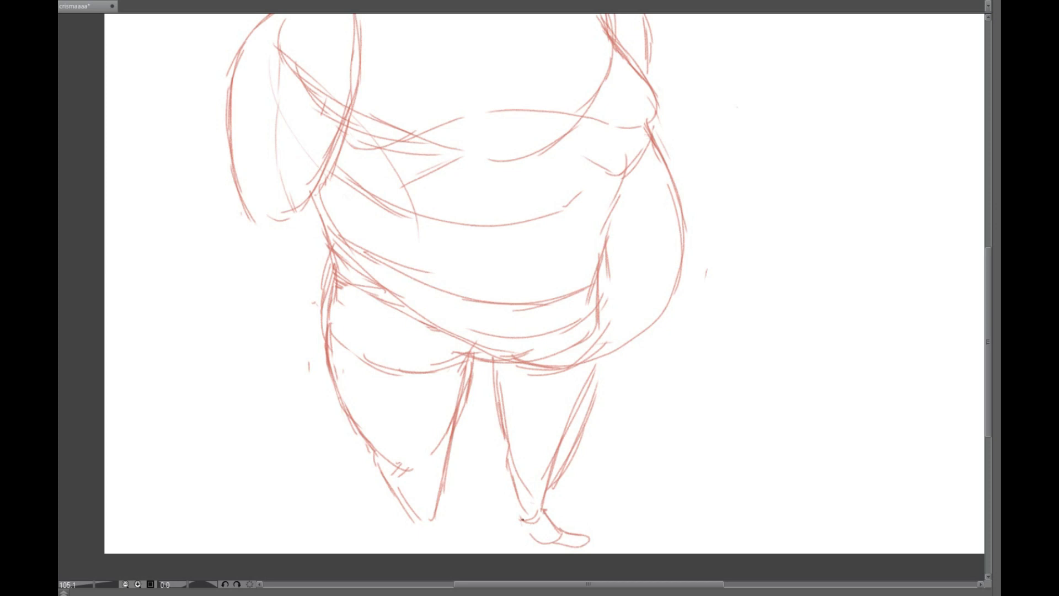
Clear the fold lines inside the belly and redraw it as one large rounded mass with a shaded left side.
scroll(408, 508, up, 5)
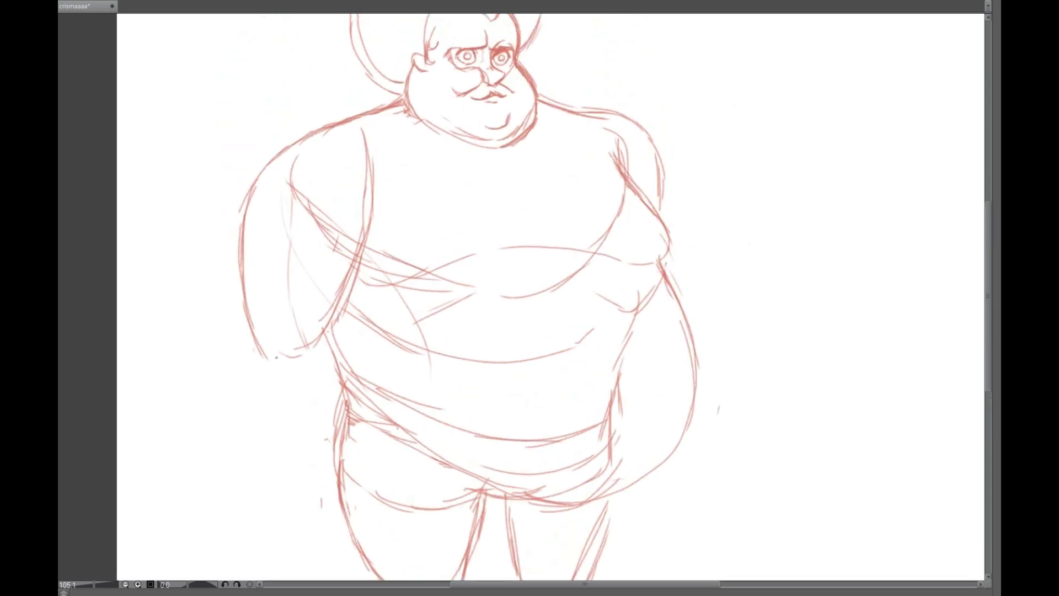
mouse_move(683, 434)
mouse_down()
mouse_move(568, 494)
mouse_move(371, 425)
mouse_up()
mouse_move(414, 475)
mouse_down()
mouse_move(358, 372)
mouse_move(368, 444)
mouse_up()
mouse_move(373, 383)
mouse_down()
mouse_move(416, 416)
mouse_move(562, 338)
mouse_move(380, 392)
mouse_move(371, 298)
mouse_move(464, 276)
mouse_move(371, 349)
mouse_move(593, 279)
mouse_move(554, 286)
mouse_move(522, 426)
mouse_move(566, 437)
mouse_up()
key(ctrl+z)
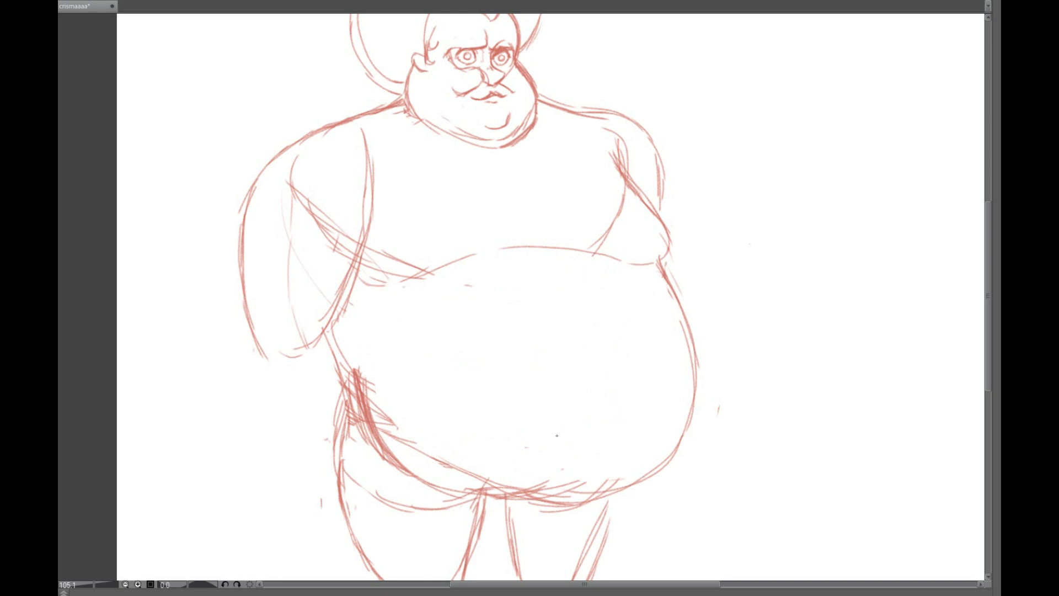
Sketch the left elbow, forearm and open hand hanging beside the hip.
drag(327, 346, 308, 485)
key(ctrl+z)
drag(262, 311, 265, 315)
mouse_move(288, 306)
mouse_down()
mouse_move(320, 336)
mouse_move(318, 446)
mouse_up()
drag(246, 342, 270, 435)
drag(252, 351, 283, 456)
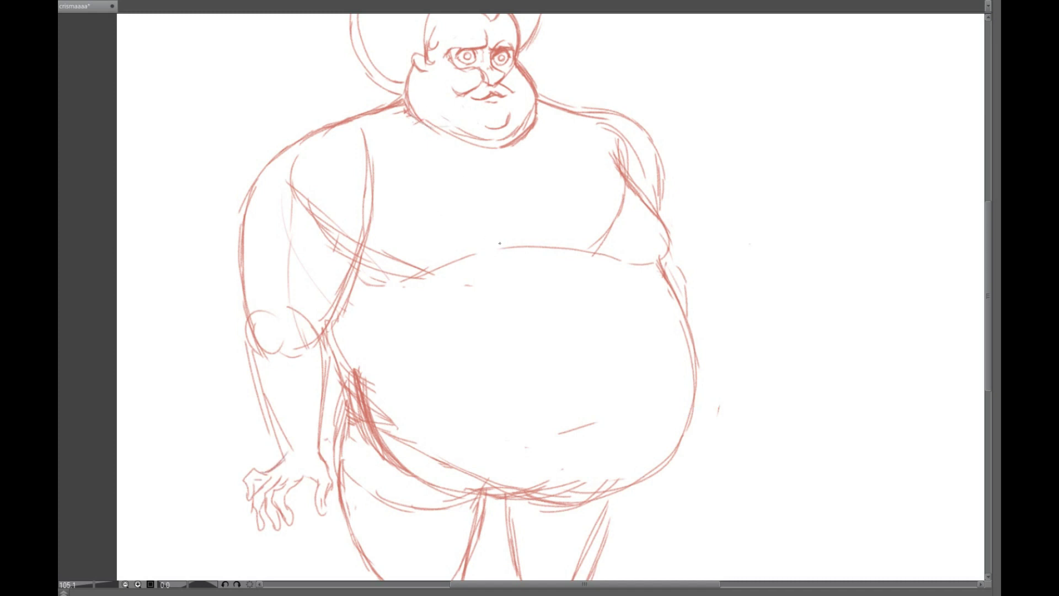
key(ctrl+z)
key(ctrl+z)
Sketch a curved line across the middle of the belly, short folds above it and a sleeve edge on the left arm.
drag(389, 385, 687, 343)
drag(372, 331, 426, 289)
drag(386, 325, 439, 305)
drag(361, 252, 258, 175)
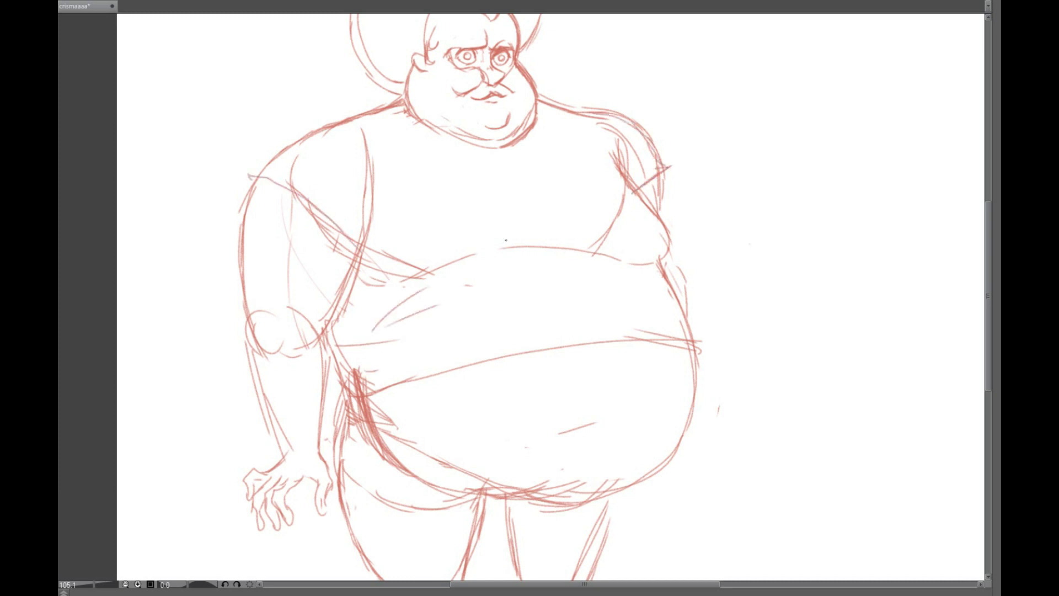
Sketch two concentric circles as a round emblem on the chest and adjust the sketch with Transform.
drag(448, 257, 543, 208)
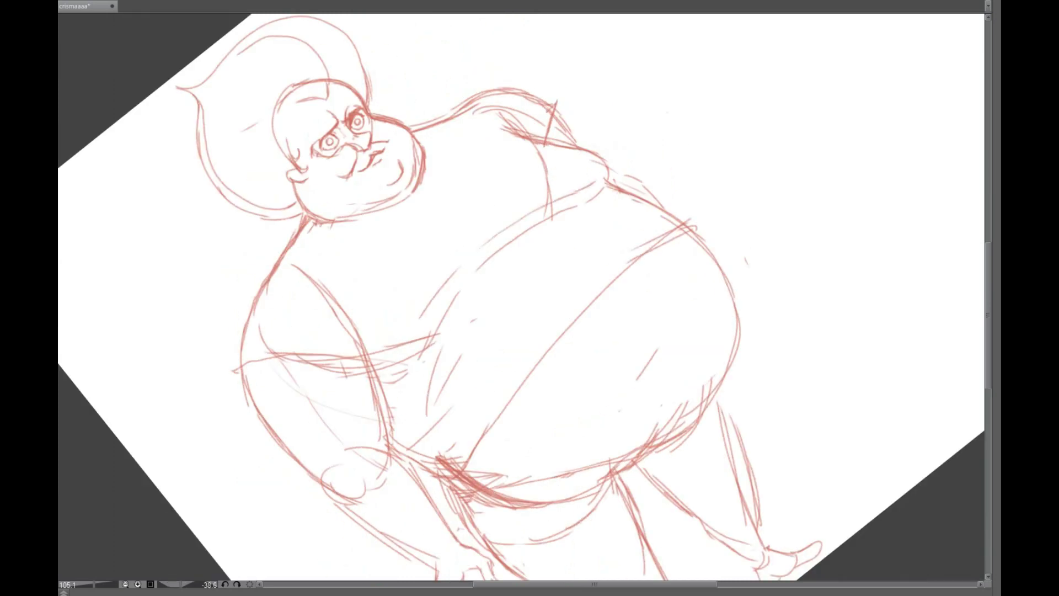
key(ctrl+at)
drag(465, 234, 513, 172)
key(ctrl+z)
click(468, 248)
drag(466, 264, 584, 259)
key(ctrl+z)
drag(461, 261, 584, 264)
scroll(551, 251, down, 5)
scroll(551, 251, up, 5)
key(ctrl+t)
scroll(551, 251, down, 3)
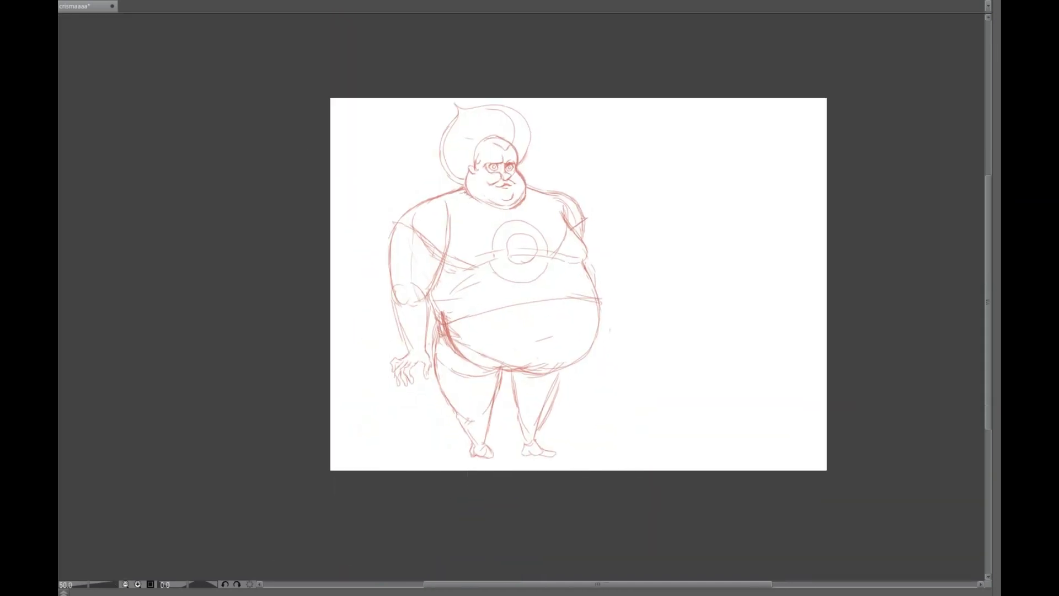
key(Return)
scroll(529, 298, up, 3)
Switch to the web browser, examine the Dr. Hämsterviel image results for reference and return to the drawing.
key(alt+Tab)
scroll(640, 282, down, 3)
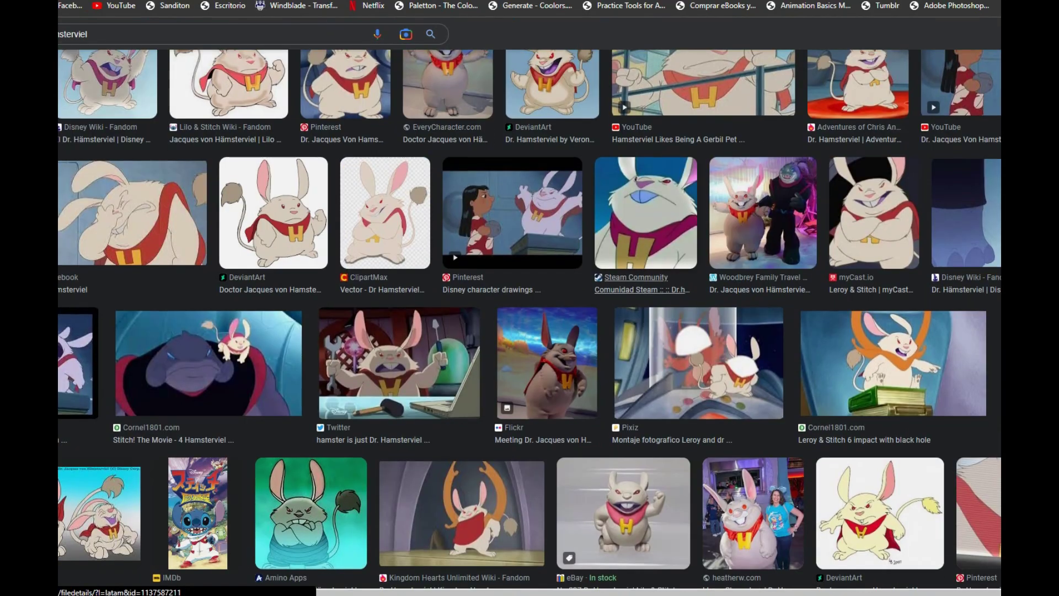
scroll(639, 283, up, 3)
click(874, 361)
scroll(325, 322, down, 1)
key(alt+Tab)
Start a second head beside the figure with a round skull, pointed nose and wide-open mouth with front teeth and tongue.
scroll(530, 298, up, 2)
scroll(893, 102, up, 3)
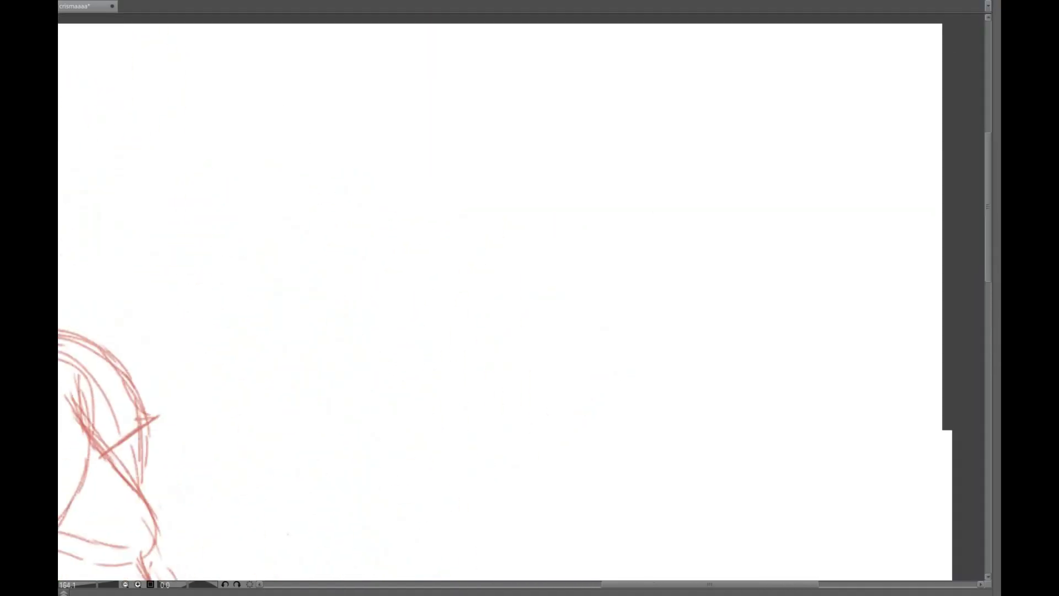
drag(557, 166, 521, 171)
mouse_move(568, 273)
mouse_down()
mouse_move(604, 368)
mouse_move(497, 290)
mouse_move(566, 302)
mouse_up()
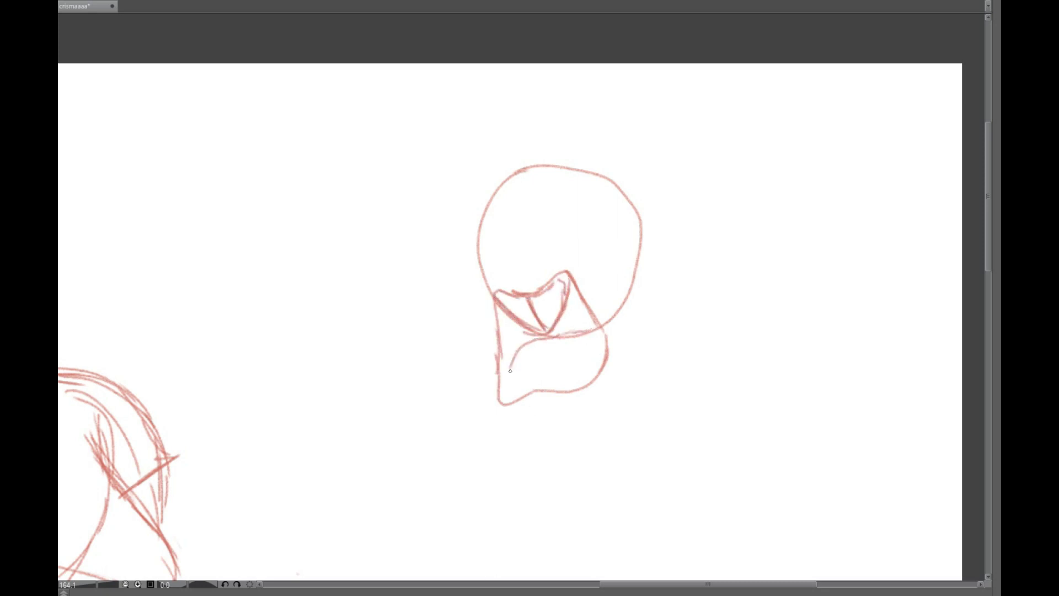
drag(571, 363, 580, 356)
mouse_move(561, 219)
mouse_down()
mouse_move(627, 408)
mouse_move(543, 415)
mouse_up()
mouse_move(510, 266)
mouse_down()
mouse_move(761, 249)
mouse_move(722, 269)
mouse_up()
key(ctrl+v)
mouse_move(127, 358)
mouse_down()
mouse_move(574, 331)
mouse_move(871, 353)
mouse_move(797, 398)
mouse_up()
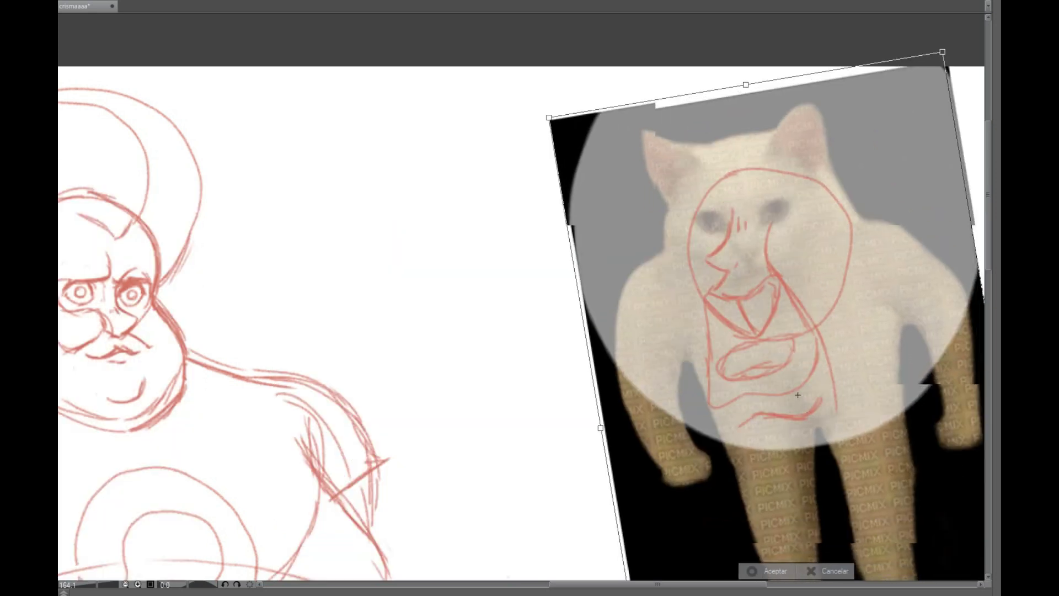
key(Escape)
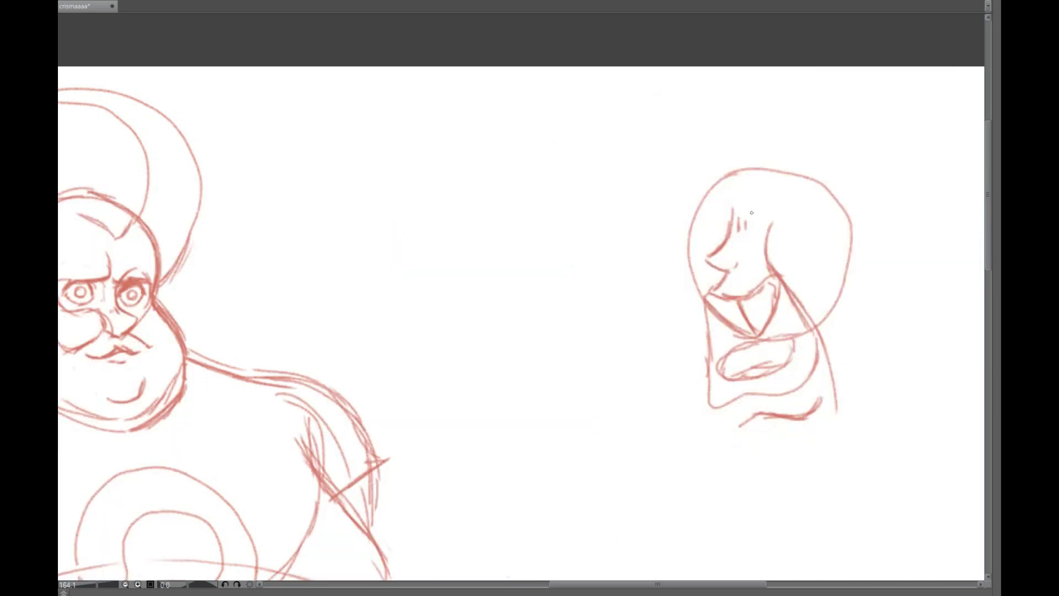
Draw two large oval eyes on the second head and add squinting eyelids inside them.
mouse_move(751, 159)
mouse_down()
mouse_move(747, 205)
mouse_move(687, 212)
mouse_move(703, 242)
mouse_up()
mouse_move(742, 209)
mouse_down()
mouse_move(772, 157)
mouse_move(802, 218)
mouse_up()
key(m)
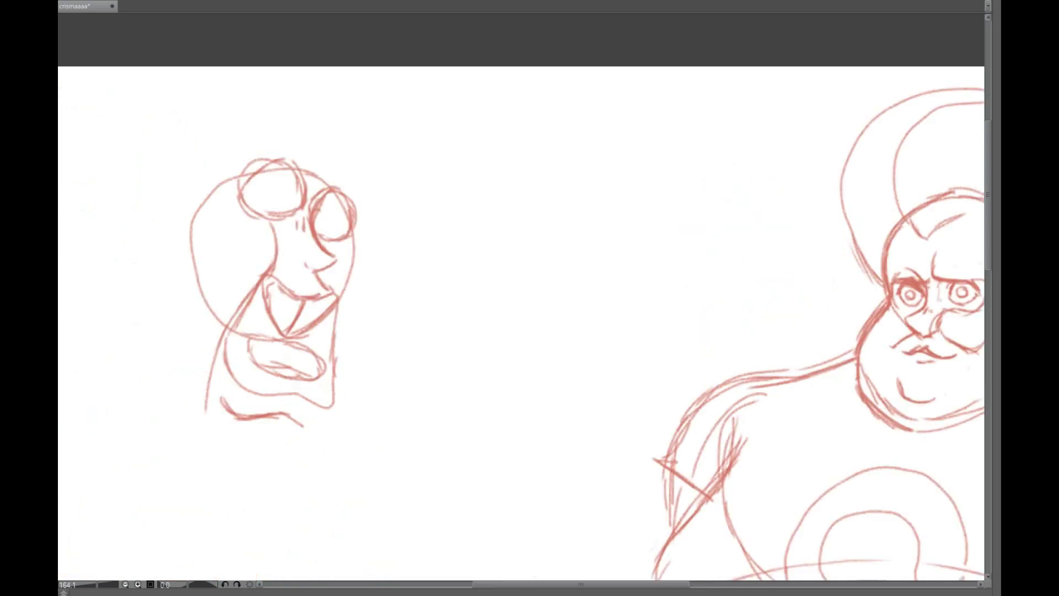
drag(273, 292, 496, 284)
scroll(496, 259, up, 5)
mouse_move(461, 177)
mouse_down()
mouse_move(468, 117)
mouse_move(436, 135)
mouse_up()
key(n)
mouse_move(537, 160)
mouse_down()
mouse_move(546, 215)
mouse_move(436, 124)
mouse_move(410, 154)
mouse_move(543, 191)
mouse_move(439, 177)
mouse_move(530, 209)
mouse_move(490, 154)
mouse_move(629, 259)
mouse_move(496, 135)
mouse_move(551, 204)
mouse_move(457, 137)
mouse_up()
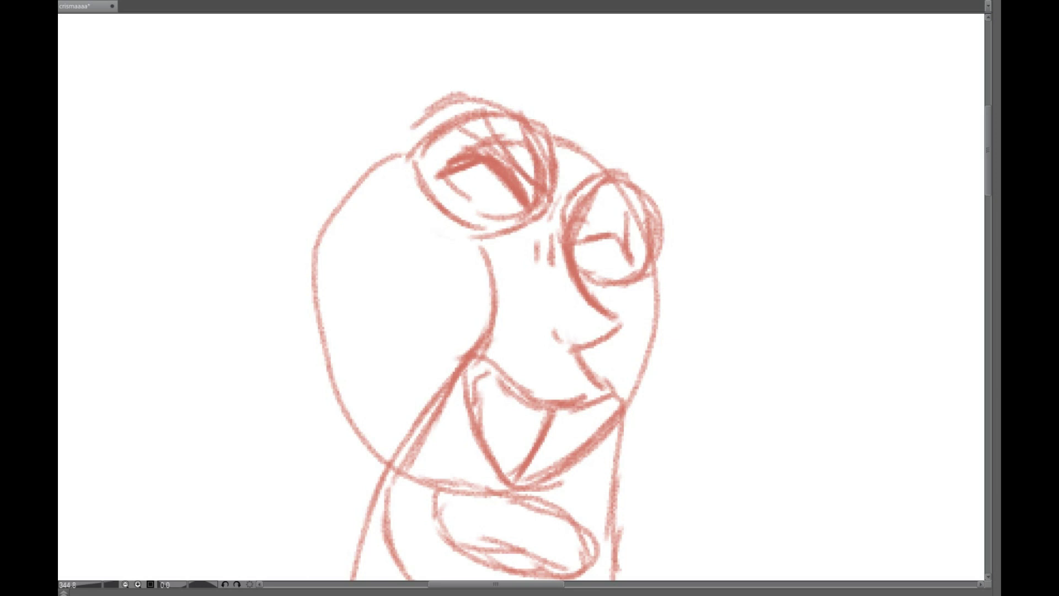
Erase the top of the skull circle and the excess eye outlines, then add angry brow lines between and above the eyes.
key(ctrl+z)
key(m)
drag(353, 419, 382, 513)
key(ctrl+z)
key(e)
mouse_move(557, 159)
mouse_down()
mouse_move(426, 62)
mouse_move(296, 200)
mouse_move(346, 225)
mouse_move(369, 195)
mouse_up()
key(e)
drag(331, 157, 388, 191)
drag(319, 226, 327, 244)
key(minus)
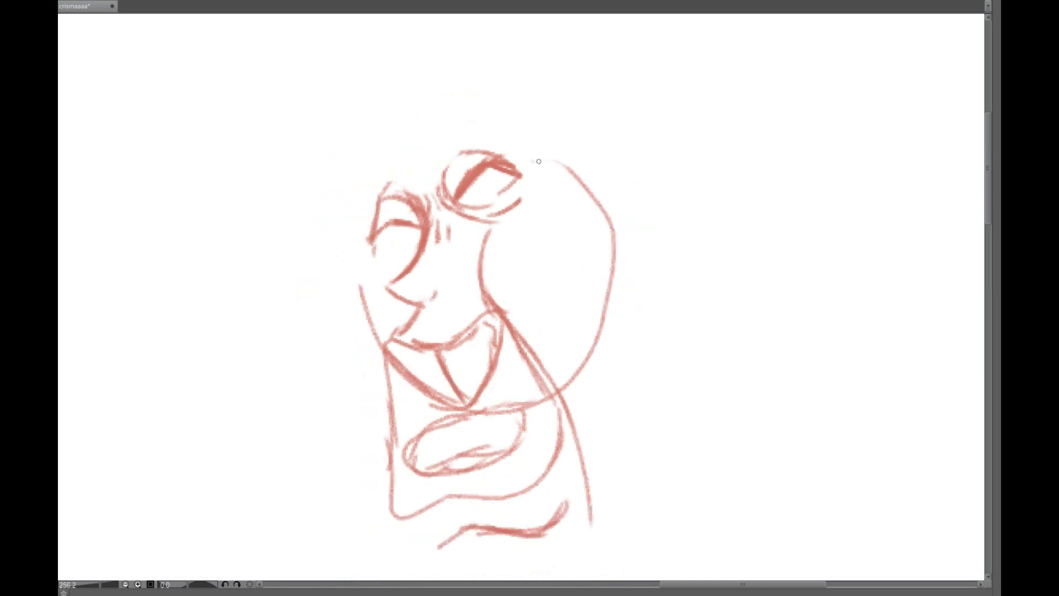
mouse_move(495, 172)
mouse_down()
mouse_move(491, 135)
mouse_move(442, 190)
mouse_up()
mouse_move(405, 124)
mouse_down()
mouse_move(411, 198)
mouse_move(521, 138)
mouse_move(469, 186)
mouse_up()
mouse_move(389, 374)
mouse_down()
mouse_move(388, 408)
mouse_move(447, 513)
mouse_up()
drag(435, 505, 552, 470)
key(ctrl+z)
key(ctrl+z)
key(ctrl+z)
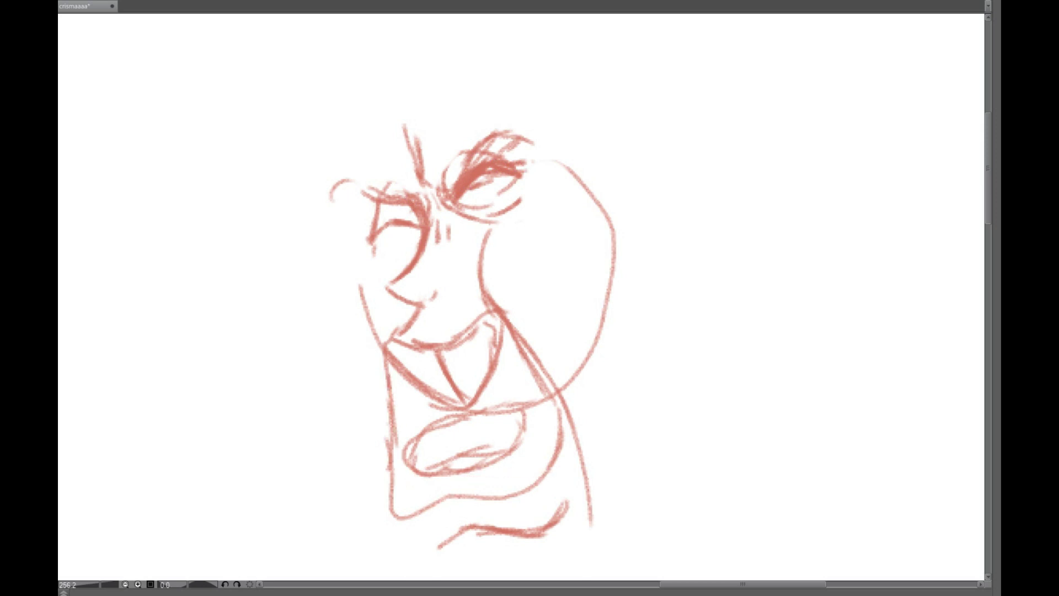
Erase the second head's old mouth and jaw and redraw the open lower jaw narrower.
mouse_move(392, 343)
mouse_down()
mouse_move(412, 456)
mouse_move(437, 510)
mouse_move(502, 475)
mouse_up()
drag(490, 480, 564, 468)
key(e)
mouse_move(389, 408)
mouse_down()
mouse_move(395, 530)
mouse_move(551, 529)
mouse_up()
mouse_move(524, 419)
mouse_down()
mouse_move(485, 445)
mouse_move(451, 524)
mouse_move(419, 361)
mouse_move(543, 473)
mouse_move(369, 351)
mouse_move(466, 389)
mouse_move(584, 513)
mouse_up()
Redraw the upper lip with two front teeth and the tongue inside the open mouth.
mouse_move(473, 299)
mouse_down()
mouse_move(400, 313)
mouse_move(429, 446)
mouse_move(541, 471)
mouse_move(558, 460)
mouse_move(491, 311)
mouse_up()
drag(488, 314, 444, 367)
mouse_move(464, 331)
mouse_down()
mouse_move(397, 320)
mouse_move(457, 383)
mouse_move(425, 318)
mouse_move(473, 364)
mouse_up()
mouse_move(551, 441)
mouse_down()
mouse_move(453, 422)
mouse_move(443, 474)
mouse_up()
mouse_move(447, 396)
mouse_down()
mouse_move(532, 379)
mouse_move(536, 389)
mouse_up()
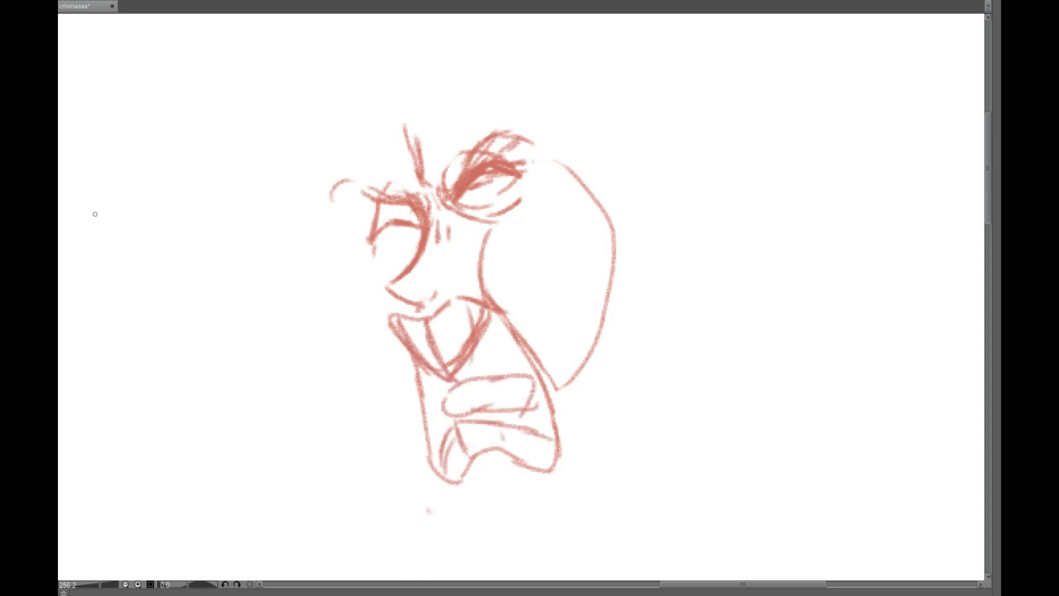
Sketch the left cheek and jaw outline around the second head's facial features.
mouse_move(326, 258)
mouse_down()
mouse_move(317, 493)
mouse_move(499, 554)
mouse_up()
key(ctrl+minus)
key(ctrl+minus)
key(ctrl+minus)
key(ctrl+minus)
key(ctrl+plus)
key(ctrl+plus)
key(ctrl+plus)
key(ctrl+plus)
mouse_move(352, 269)
mouse_down()
mouse_move(339, 328)
mouse_move(464, 520)
mouse_up()
key(ctrl+z)
Sketch the domed skull, the full right cheek and the chin around the second head's face.
mouse_move(361, 240)
mouse_down()
mouse_move(344, 188)
mouse_move(392, 85)
mouse_move(449, 62)
mouse_up()
drag(347, 210, 374, 117)
drag(353, 159, 432, 66)
drag(532, 65, 650, 225)
mouse_move(620, 188)
mouse_down()
mouse_move(708, 463)
mouse_move(546, 538)
mouse_up()
key(ctrl+minus)
key(ctrl+minus)
key(ctrl+plus)
drag(530, 438, 441, 424)
drag(640, 331, 617, 380)
Select the second head sketch and move it slightly down with Transform.
drag(342, 123, 726, 524)
key(ctrl+t)
drag(535, 325, 519, 410)
key(Return)
Reinforce the top of the second head's skull and draw its pointed hairline above the forehead.
mouse_move(394, 319)
mouse_down()
mouse_move(439, 238)
mouse_move(488, 232)
mouse_up()
drag(494, 237, 562, 300)
drag(437, 266, 484, 239)
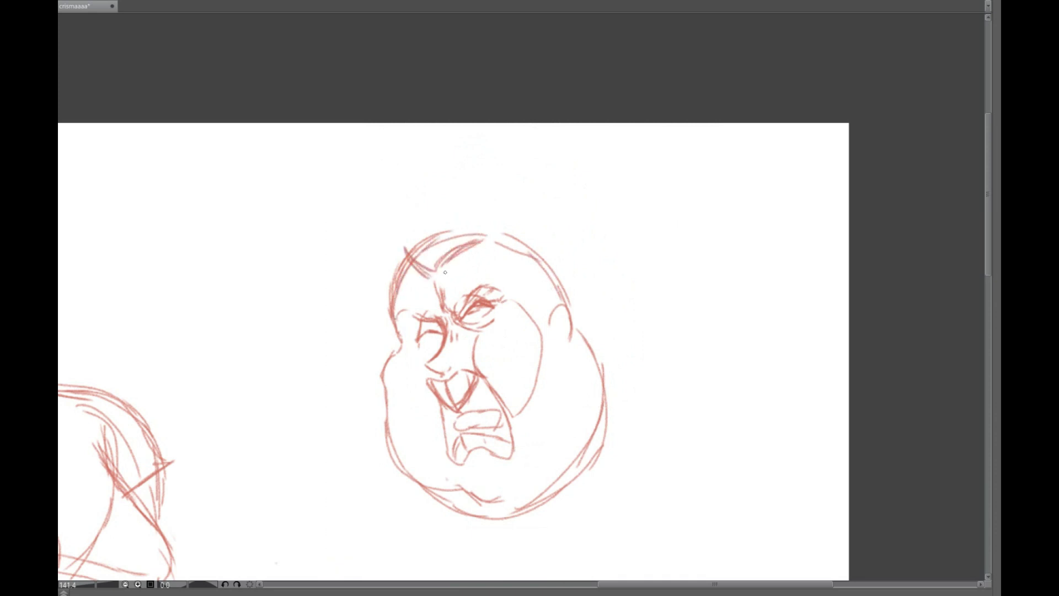
Add a curled sideburn to the second head and refine its bulging left cheek and forehead contour.
drag(673, 173, 899, 109)
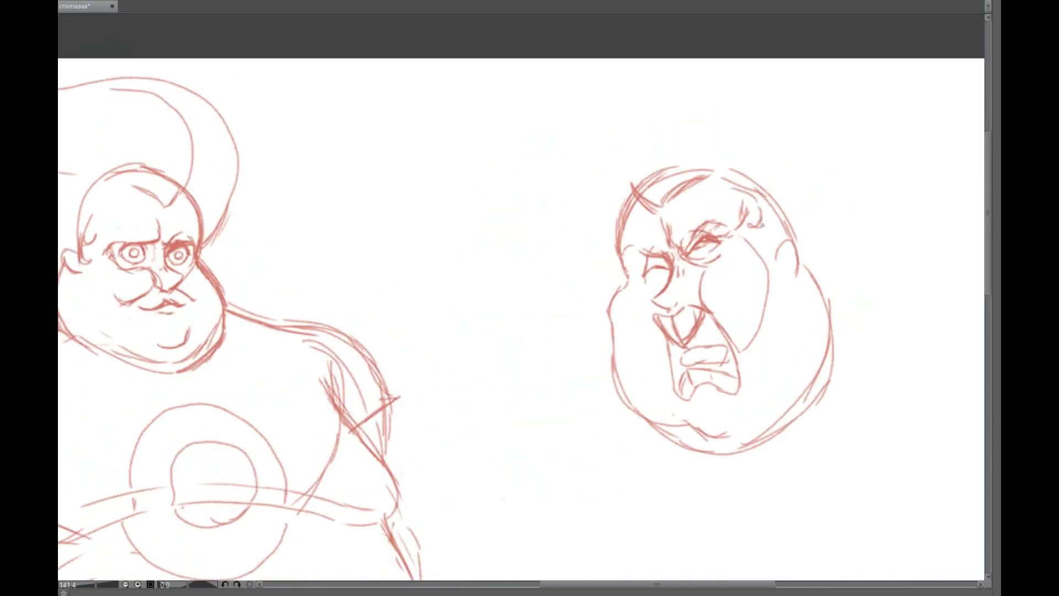
drag(613, 302, 614, 387)
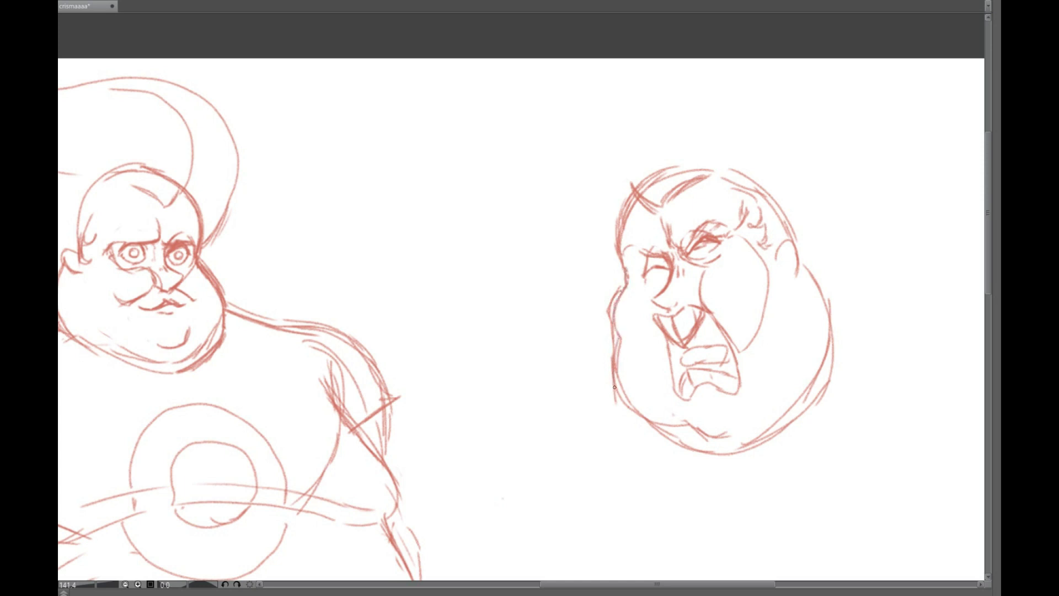
key(m)
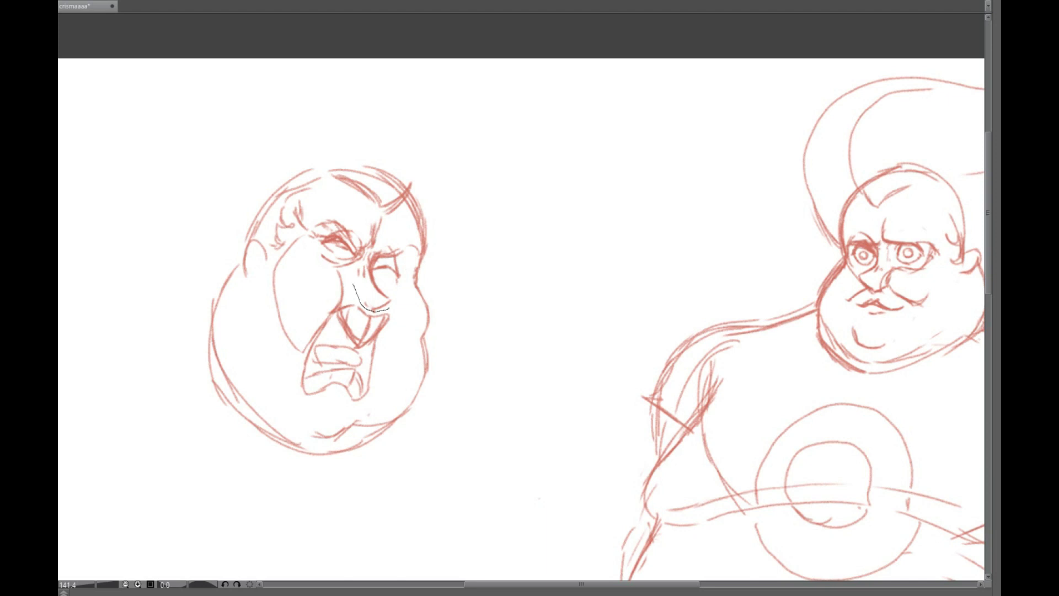
key(m)
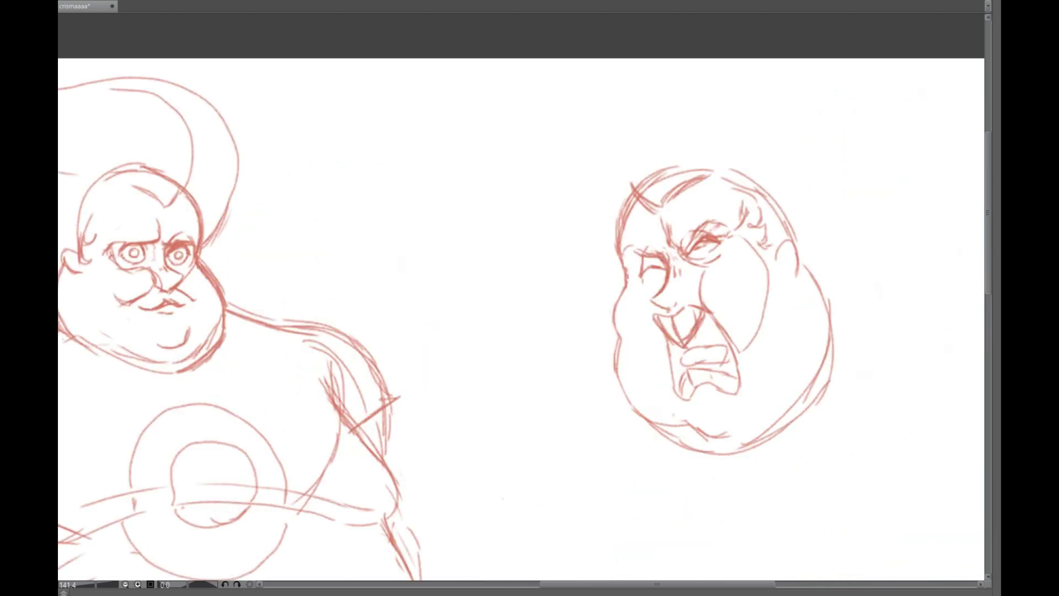
mouse_move(500, 236)
mouse_down()
mouse_move(721, 237)
mouse_move(723, 323)
mouse_move(744, 104)
mouse_up()
key(ctrl+z)
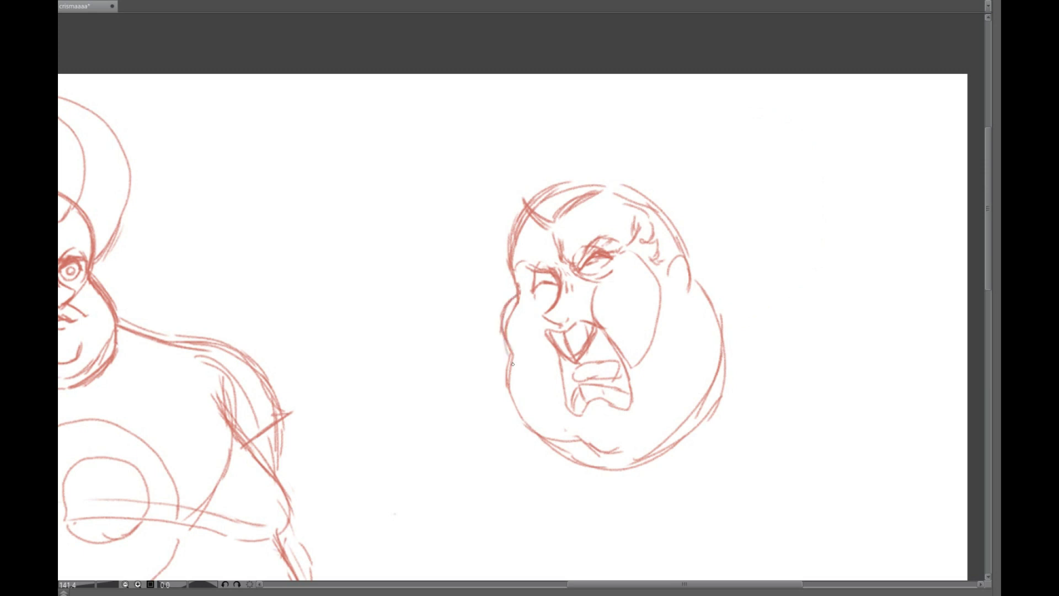
drag(516, 293, 507, 353)
mouse_move(513, 272)
mouse_down()
mouse_move(621, 313)
mouse_move(599, 309)
mouse_move(528, 237)
mouse_move(551, 184)
mouse_up()
Sketch the lower curves of the huge hair mass on both sides of the second head.
drag(543, 229, 555, 300)
drag(827, 356, 913, 245)
drag(723, 234, 646, 149)
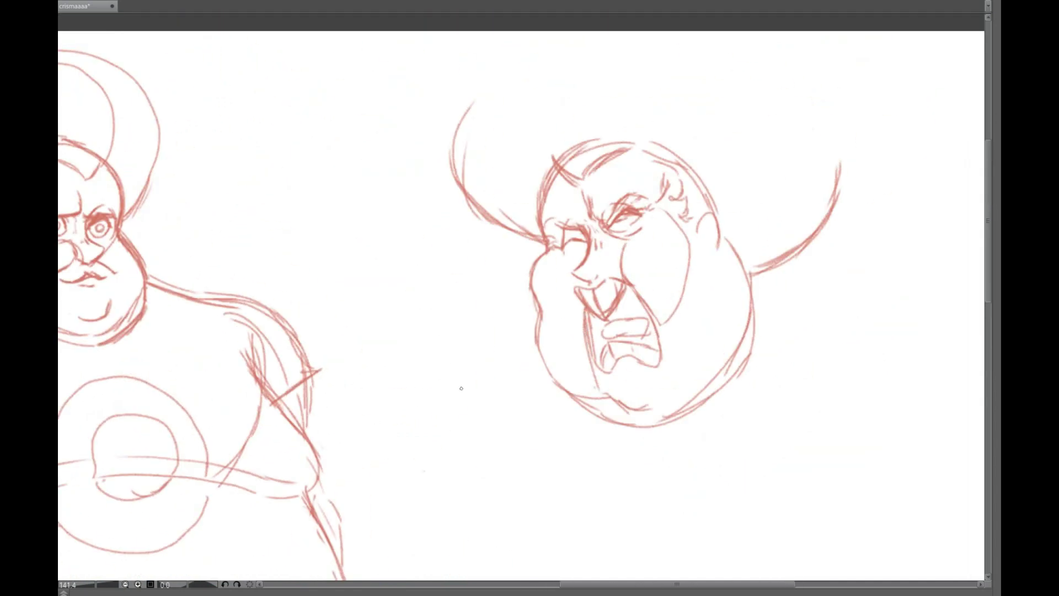
Start a third head in right-facing profile below the second, sketching the narrowed eye, nose and lips.
scroll(627, 373, down, 10)
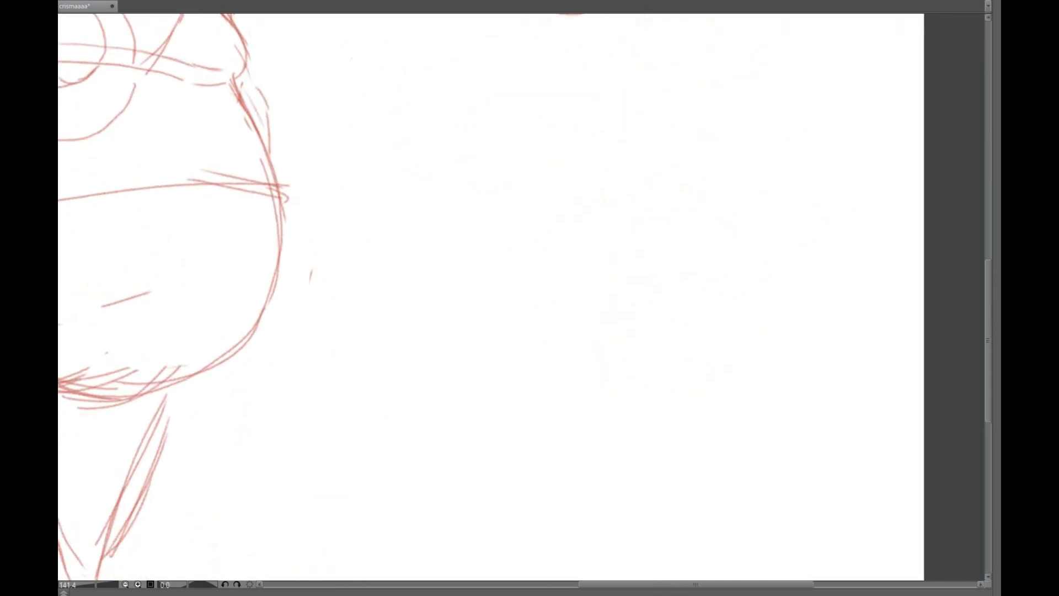
scroll(597, 142, up, 5)
scroll(597, 142, down, 5)
drag(567, 197, 584, 171)
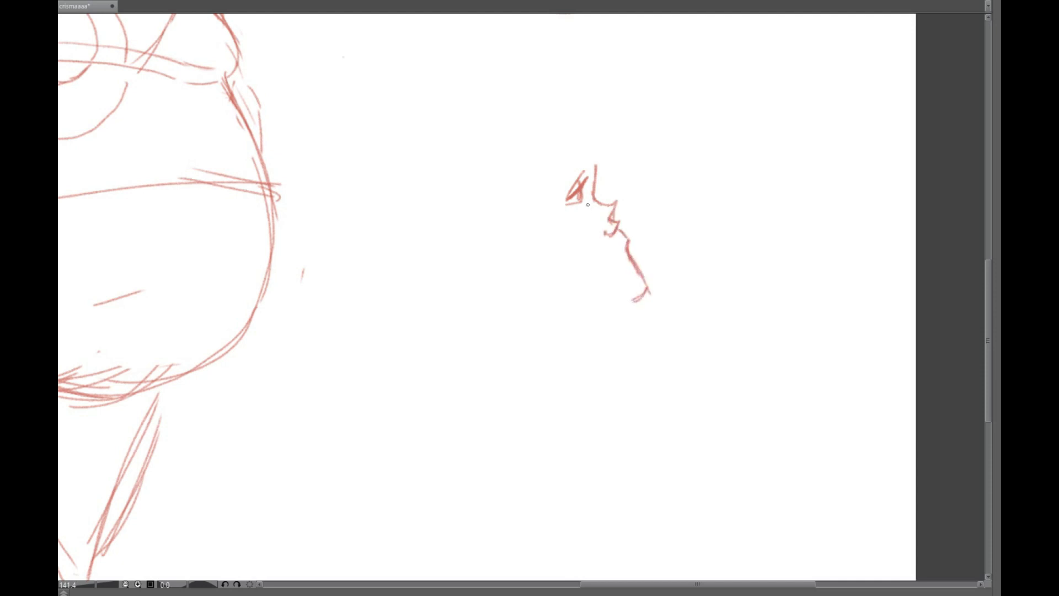
mouse_move(598, 238)
mouse_down()
mouse_move(590, 269)
mouse_move(557, 246)
mouse_up()
mouse_move(583, 154)
mouse_down()
mouse_move(490, 175)
mouse_move(571, 173)
mouse_up()
drag(568, 174, 580, 209)
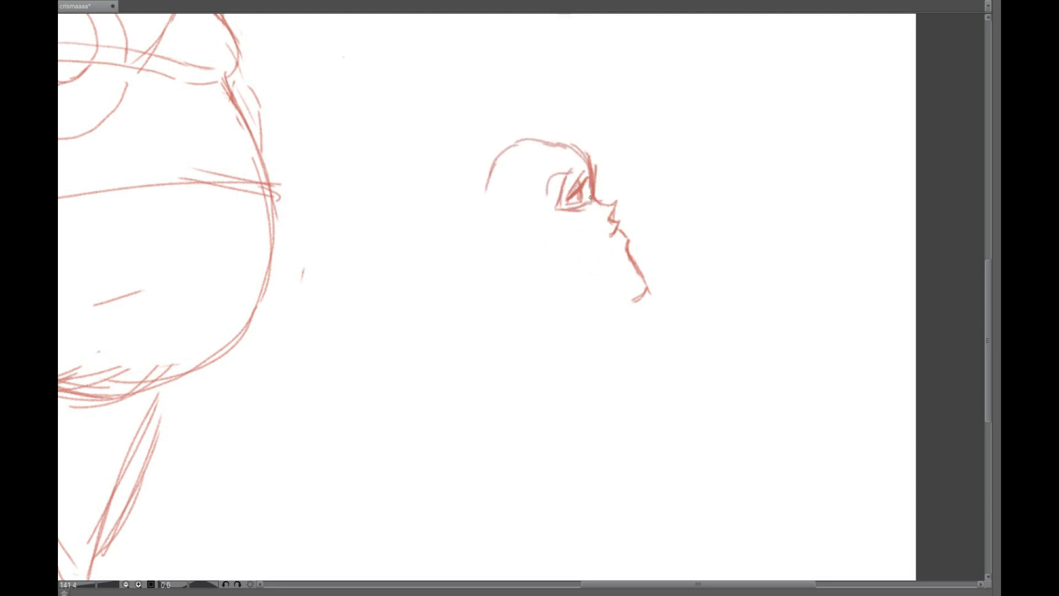
mouse_move(561, 167)
mouse_down()
mouse_move(496, 166)
mouse_move(583, 155)
mouse_up()
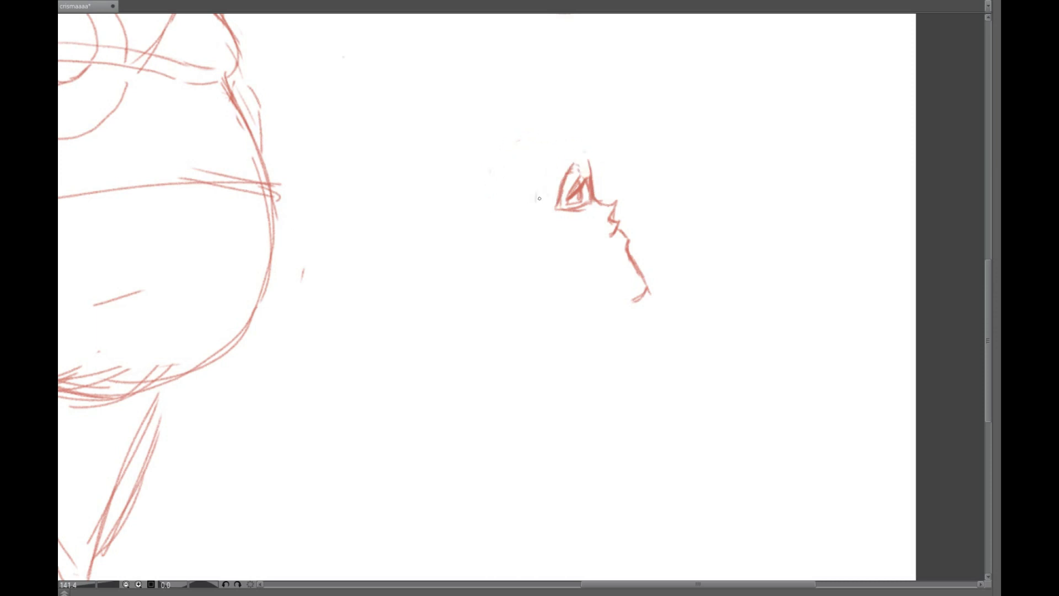
Outline the profile head's rounded skull, thick neck and heavy jaw, with a bulging double chin, mouth line and ear.
mouse_move(522, 122)
mouse_down()
mouse_move(472, 201)
mouse_move(524, 255)
mouse_up()
drag(436, 243, 460, 308)
drag(461, 215, 436, 265)
drag(466, 312, 654, 356)
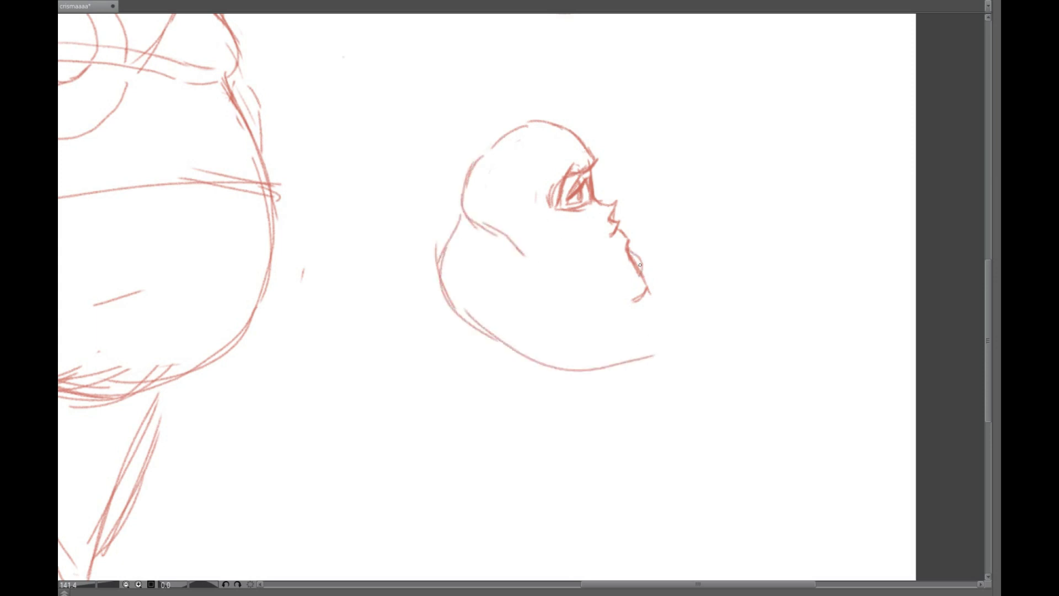
mouse_move(644, 296)
mouse_down()
mouse_move(634, 257)
mouse_move(650, 362)
mouse_up()
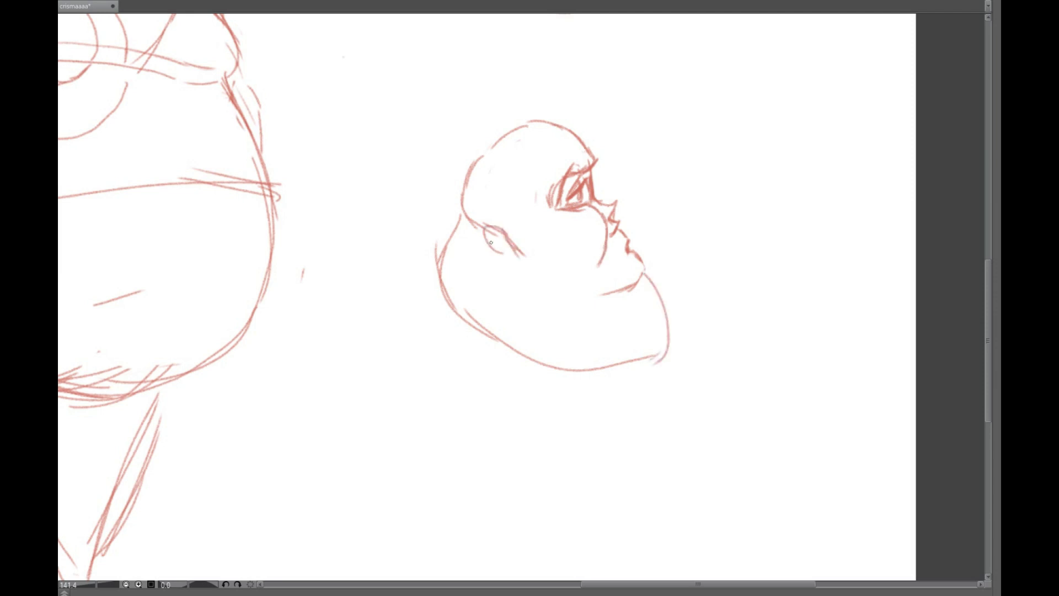
Add the sideburn and a huge rounded hair mass with a pointed tip to the profile head.
mouse_move(587, 135)
mouse_down()
mouse_move(568, 61)
mouse_move(430, 282)
mouse_move(475, 223)
mouse_up()
mouse_move(453, 50)
mouse_down()
mouse_move(573, 141)
mouse_move(354, 66)
mouse_move(364, 120)
mouse_up()
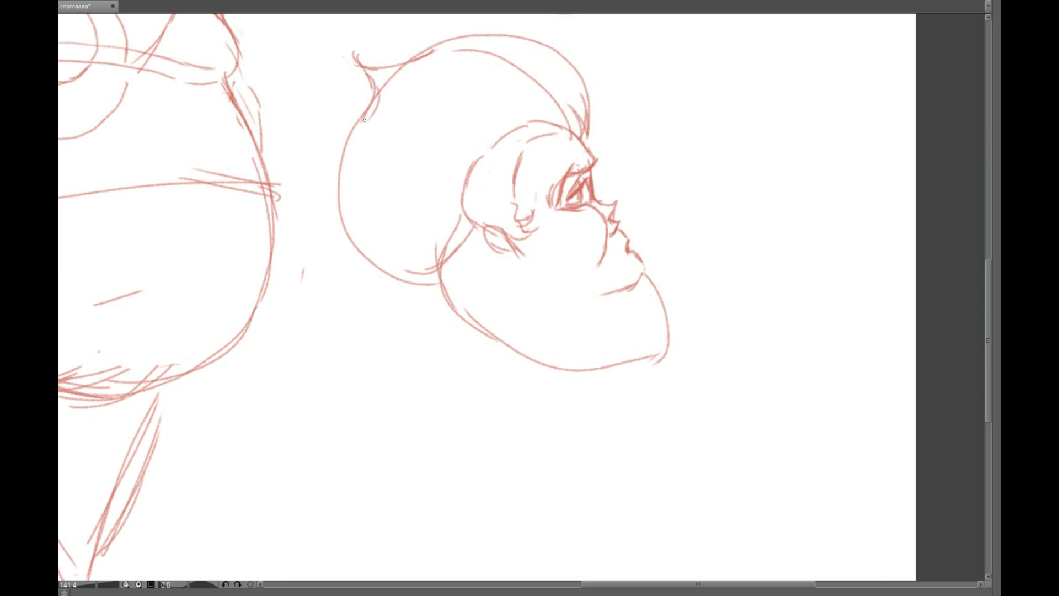
Try a sloping back line from the profile head's nape and extra strokes along its chin.
mouse_move(461, 275)
mouse_down()
mouse_move(397, 485)
mouse_move(427, 268)
mouse_move(295, 422)
mouse_up()
mouse_move(613, 357)
mouse_down()
mouse_move(643, 315)
mouse_move(624, 276)
mouse_up()
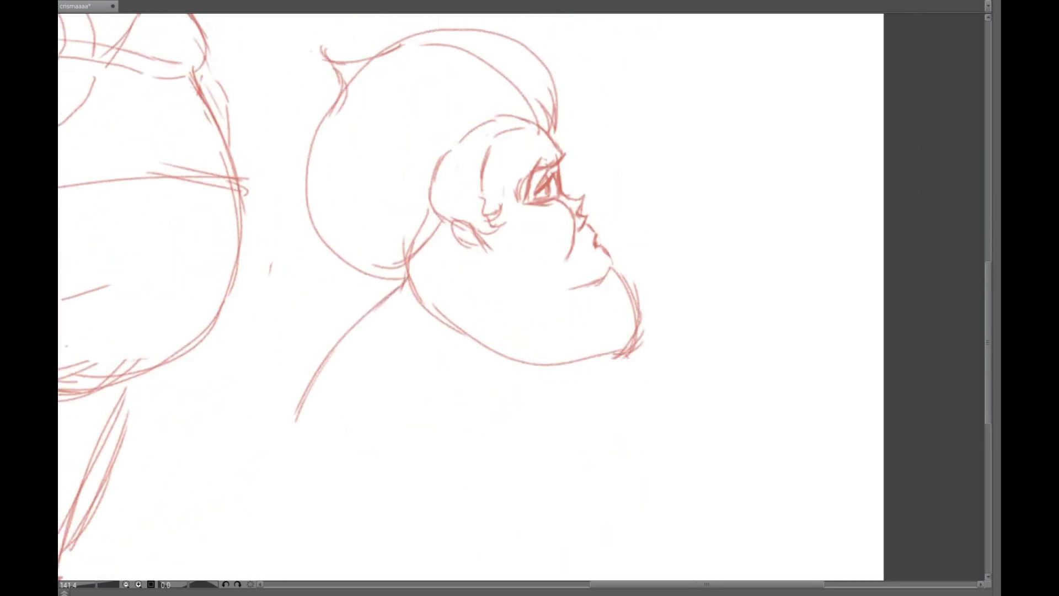
key(ctrl+z)
key(ctrl+z)
Ink the upper and lower lids of the near eye in black on the full figure's face.
mouse_move(534, 195)
mouse_down()
mouse_move(794, 517)
mouse_move(830, 351)
mouse_move(771, 375)
mouse_move(759, 571)
mouse_up()
scroll(521, 298, up, 1)
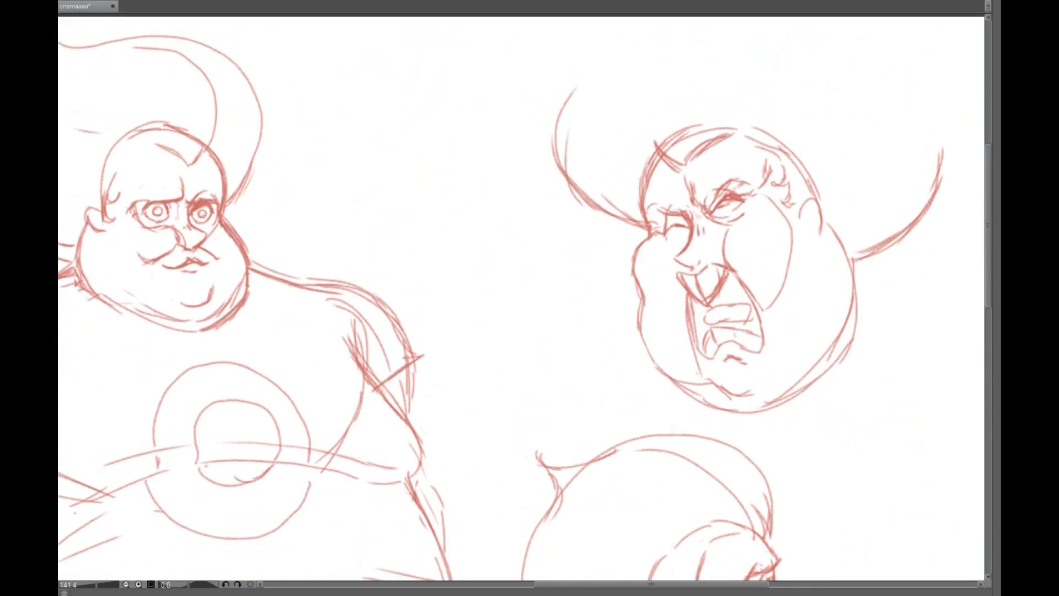
drag(354, 290, 420, 386)
scroll(529, 298, up, 4)
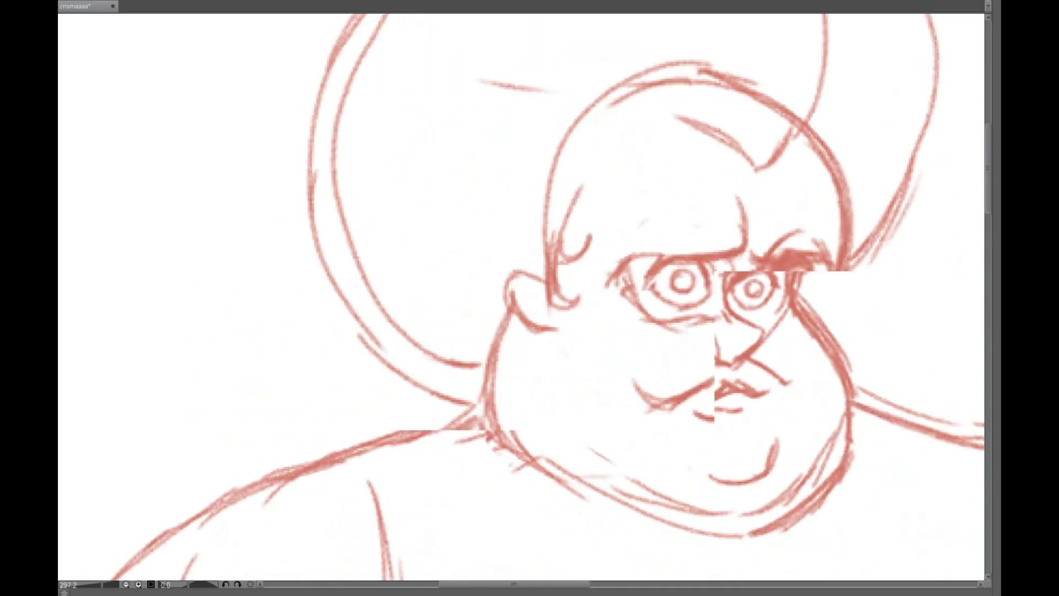
scroll(552, 265, up, 1)
mouse_move(511, 188)
mouse_down()
mouse_move(488, 226)
mouse_move(534, 179)
mouse_move(618, 245)
mouse_up()
key(ctrl+z)
mouse_move(491, 221)
mouse_down()
mouse_move(579, 279)
mouse_move(619, 251)
mouse_up()
Ink the far eye's outline in black, with a thicker upper lid and a small lash at the outer corner.
drag(738, 227, 849, 234)
drag(802, 187, 857, 223)
drag(750, 215, 841, 185)
mouse_move(739, 245)
mouse_down()
mouse_move(750, 273)
mouse_move(839, 236)
mouse_move(810, 277)
mouse_up()
drag(827, 223, 843, 205)
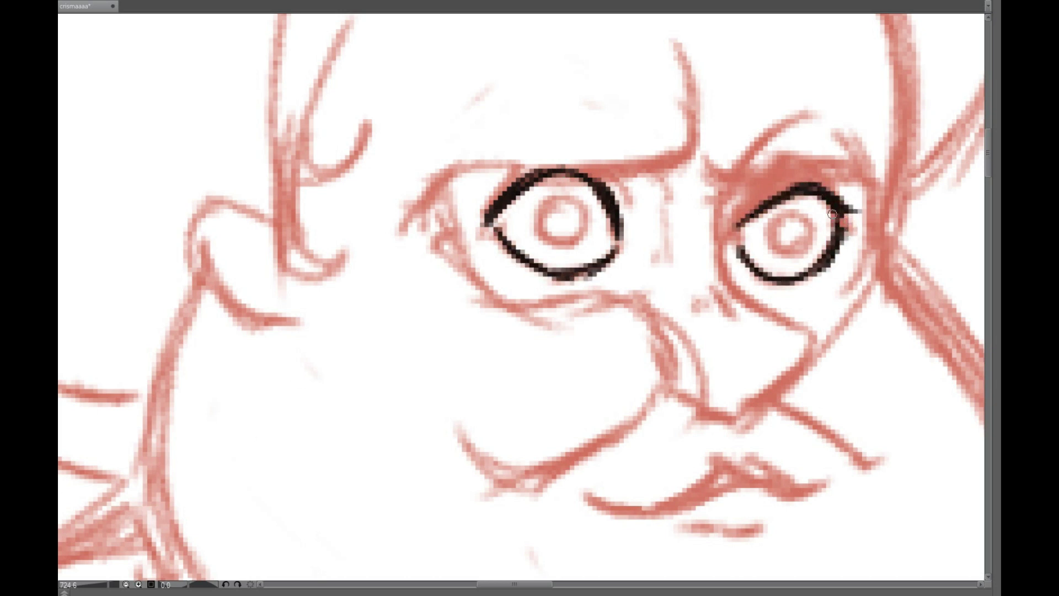
Ink the nose contour from the far eye to the nose's underside, and the wavy line between the lips.
mouse_move(723, 228)
mouse_down()
mouse_move(783, 393)
mouse_move(742, 412)
mouse_up()
drag(741, 412, 615, 280)
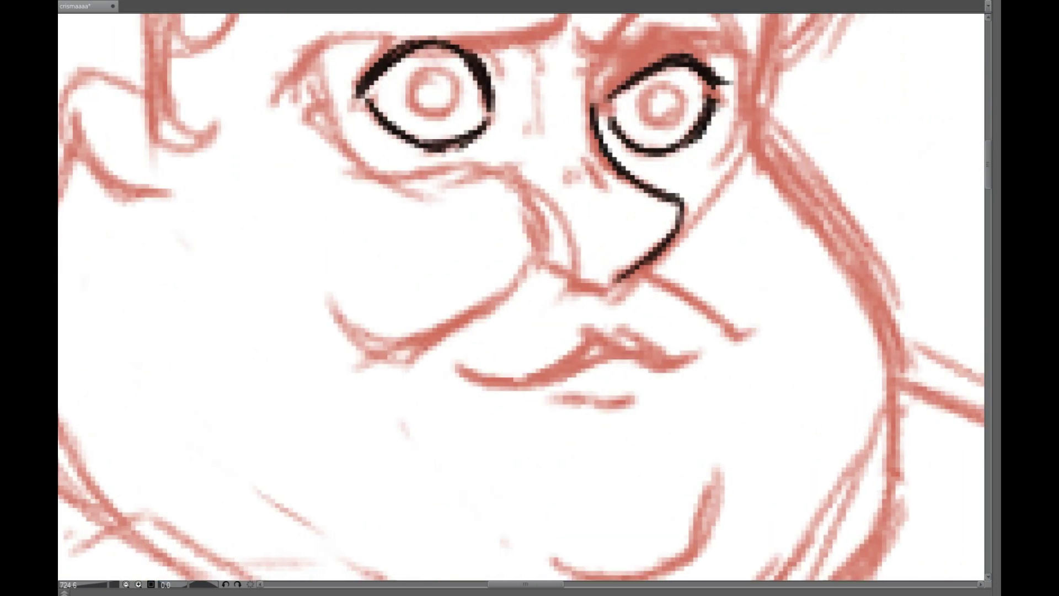
drag(531, 389, 701, 234)
key(ctrl+z)
key(ctrl+z)
key(ctrl+z)
click(539, 382)
drag(539, 384, 704, 228)
key(ctrl+z)
mouse_move(530, 392)
mouse_down()
mouse_move(650, 270)
mouse_move(701, 241)
mouse_up()
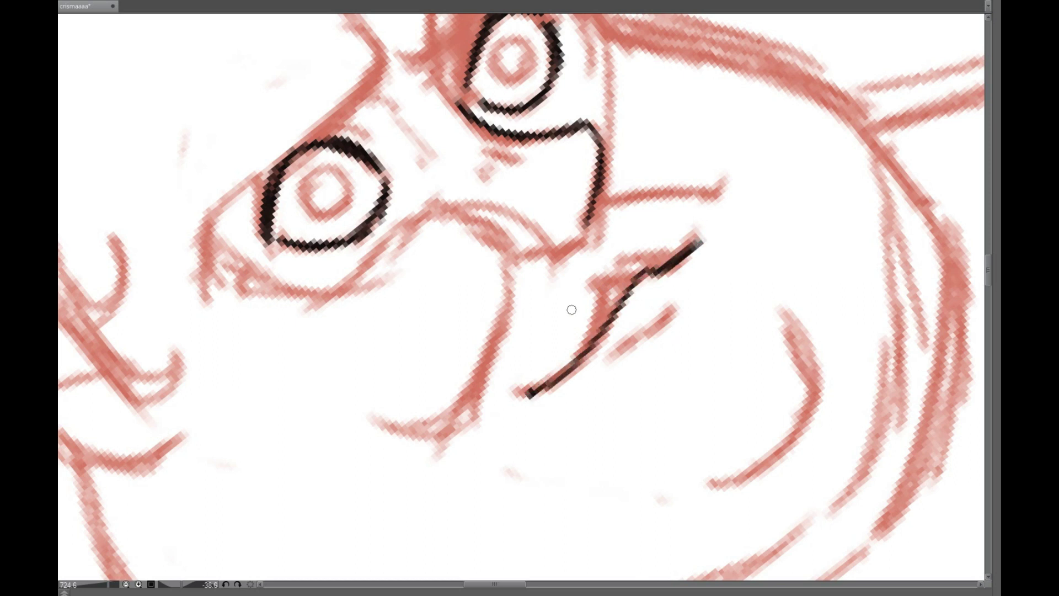
Ink the crease running from beneath the nose down across the far cheek.
key(Home)
mouse_move(537, 190)
mouse_down()
mouse_move(547, 265)
mouse_move(458, 343)
mouse_up()
key(ctrl+z)
key(ctrl+z)
click(386, 470)
click(554, 340)
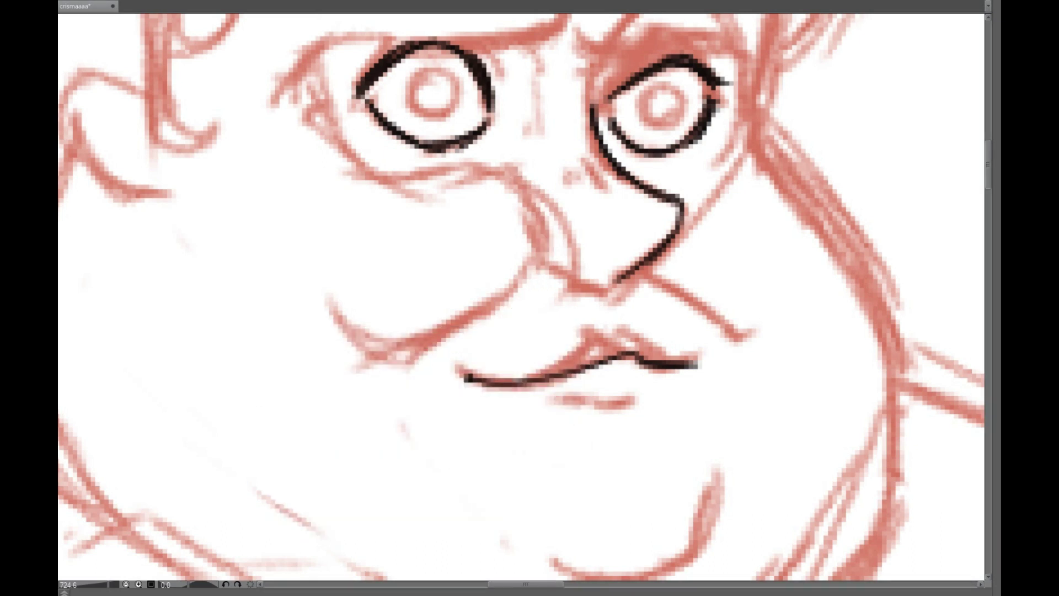
click(385, 456)
click(554, 347)
drag(645, 274, 741, 364)
key(ctrl+0)
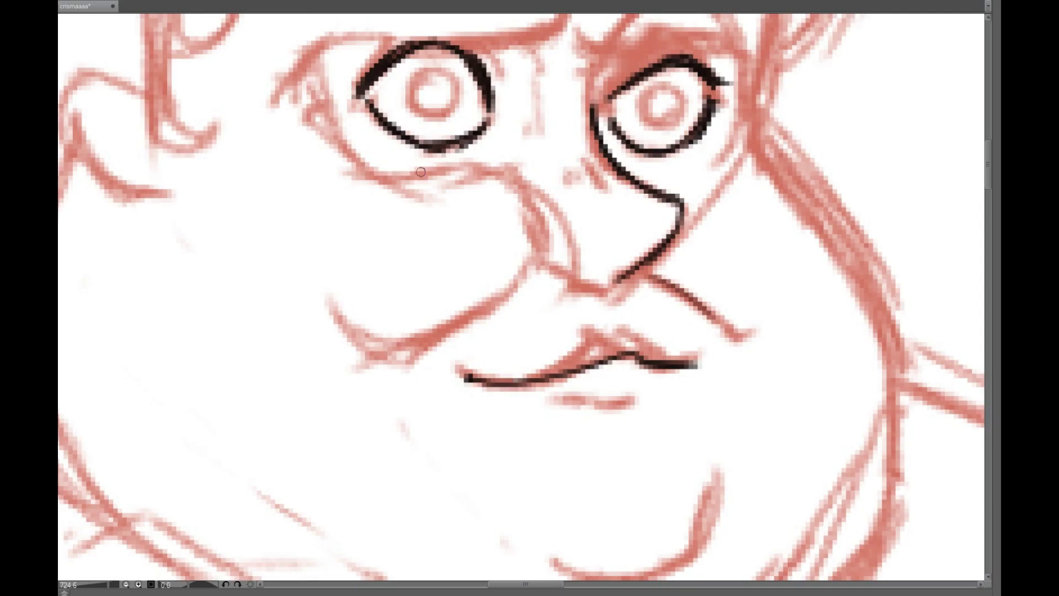
key(ctrl+0)
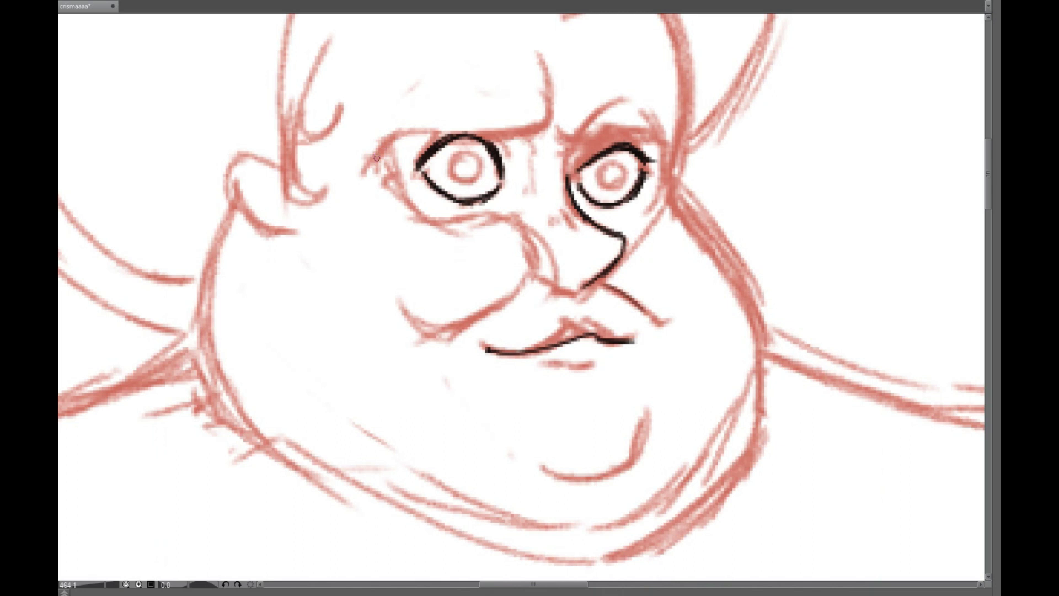
Ink the lowered brow lines above both eyes, including the frown crease rising between them.
drag(371, 161, 466, 132)
key(ctrl+z)
key(Delete)
key(Delete)
key(Delete)
mouse_move(329, 259)
mouse_down()
mouse_move(417, 172)
mouse_move(392, 128)
mouse_up()
drag(517, 90, 422, 155)
drag(499, 103, 430, 154)
key(ctrl+@)
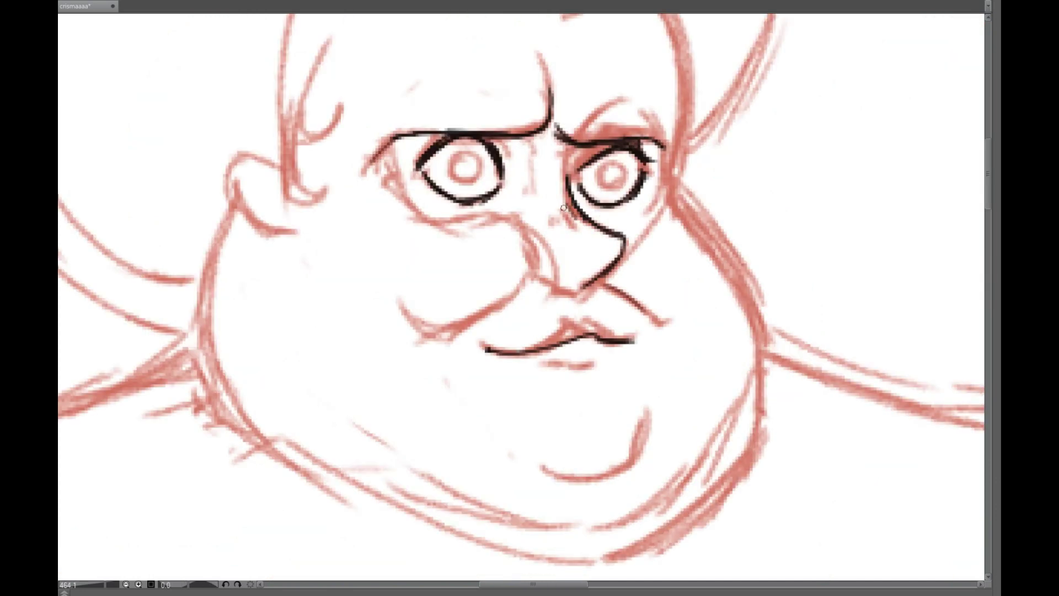
Ink the ear with its inner fold, the short lower-lip line and the curved chin crease.
key(alt+Tab)
key(alt+Tab)
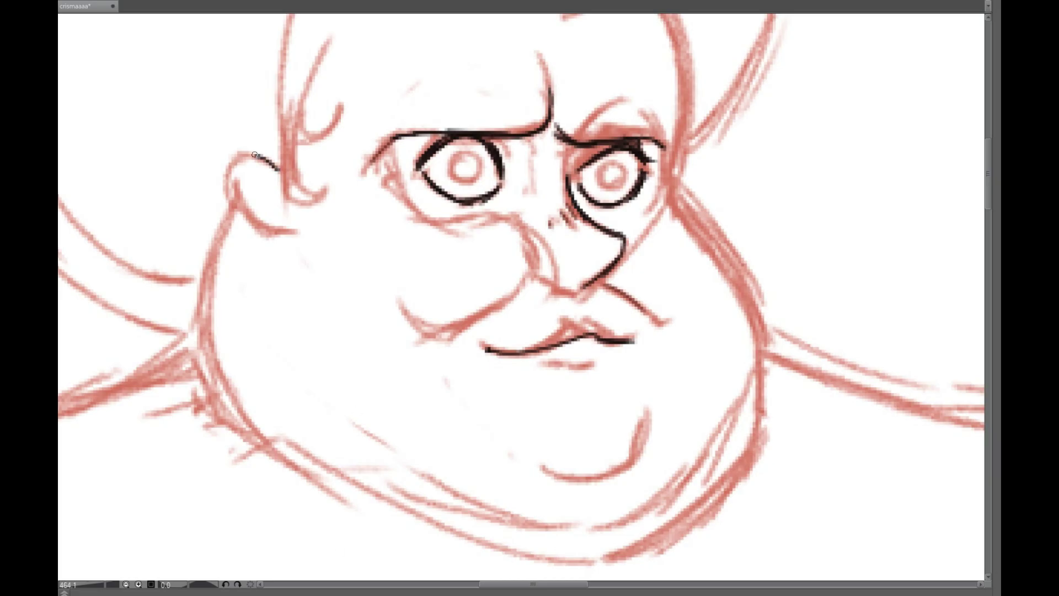
drag(254, 154, 266, 222)
drag(593, 364, 568, 365)
mouse_move(643, 422)
mouse_down()
mouse_move(635, 443)
mouse_move(543, 469)
mouse_up()
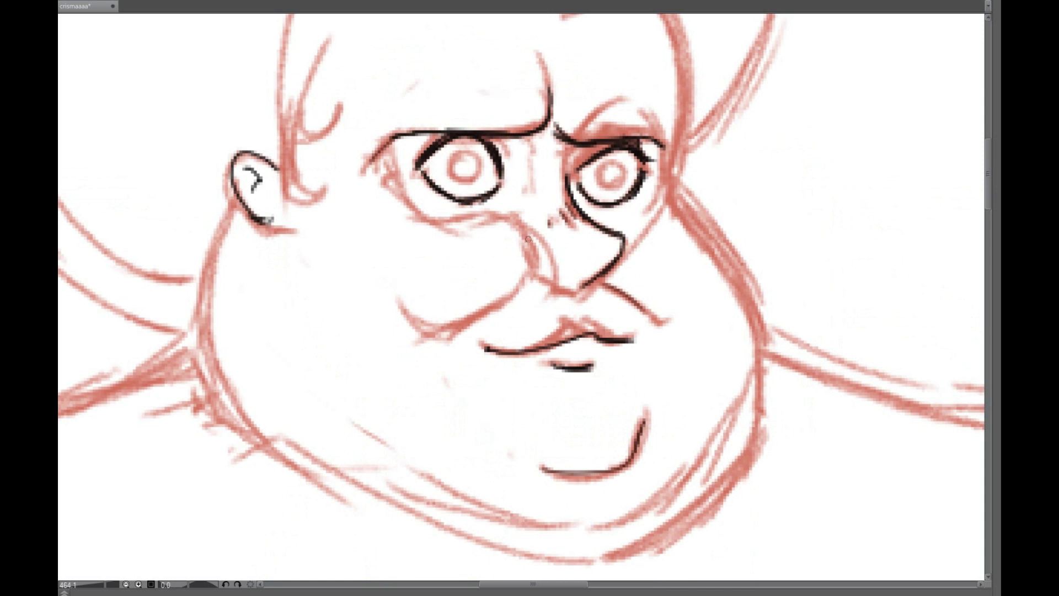
Ink the rounded fold of the near cheek, from below the eye past the nose towards the mouth corner.
mouse_move(488, 212)
mouse_down()
mouse_move(474, 330)
mouse_move(524, 282)
mouse_up()
key(ctrl+z)
key(h)
key(h)
drag(470, 210, 528, 278)
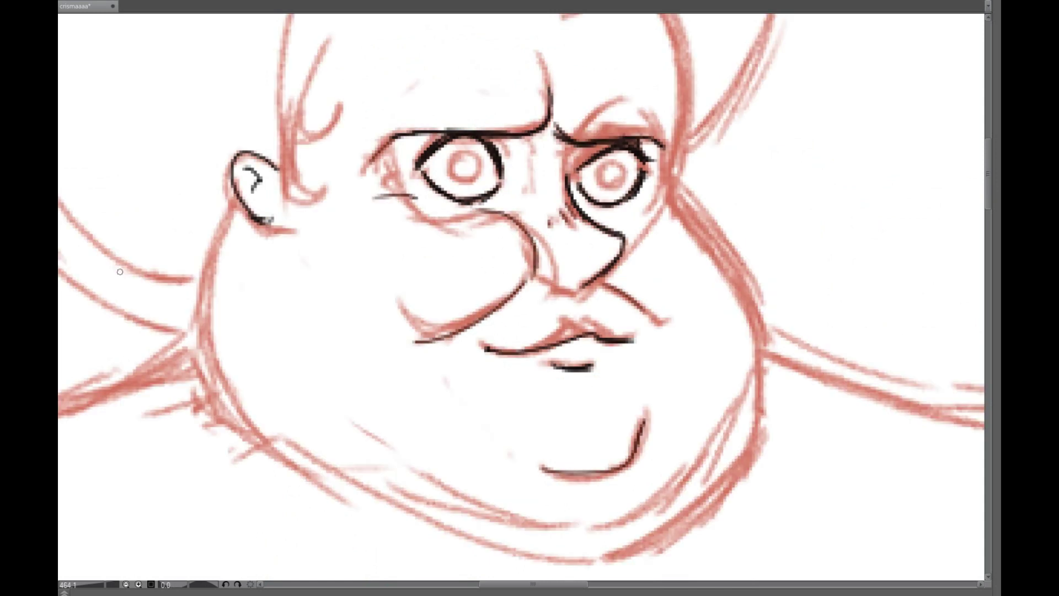
Ink the round irises inside both eyes.
drag(461, 153, 455, 156)
key(ctrl+z)
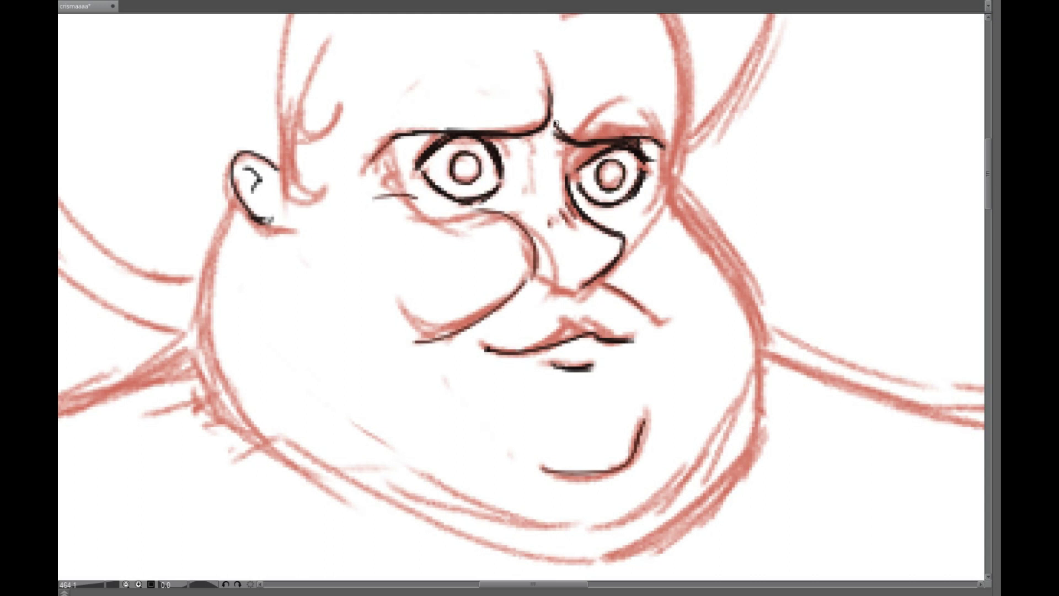
drag(607, 175, 499, 337)
Ink the contour of the near cheek curving down from the ear.
mouse_move(565, 356)
mouse_down()
mouse_move(568, 220)
mouse_move(529, 124)
mouse_up()
key(ctrl+z)
drag(567, 325, 562, 181)
key(ctrl+z)
key(4)
key(4)
key(4)
key(4)
key(4)
key(4)
key(4)
key(4)
key(4)
key(4)
mouse_move(499, 250)
mouse_down()
mouse_move(419, 410)
mouse_move(421, 444)
mouse_up()
key(5)
Ink the heavy jaw and double-chin outline, joining the near cheek to the far cheek.
mouse_move(551, 358)
mouse_down()
mouse_move(524, 193)
mouse_move(620, 479)
mouse_up()
key(ctrl+z)
mouse_move(532, 187)
mouse_down()
mouse_move(618, 444)
mouse_move(628, 425)
mouse_move(606, 468)
mouse_up()
key(ctrl+z)
drag(744, 196, 958, 250)
drag(324, 251, 394, 512)
key(ctrl+z)
mouse_move(322, 254)
mouse_down()
mouse_move(364, 488)
mouse_move(497, 331)
mouse_up()
scroll(363, 488, down, 1)
drag(132, 474, 503, 89)
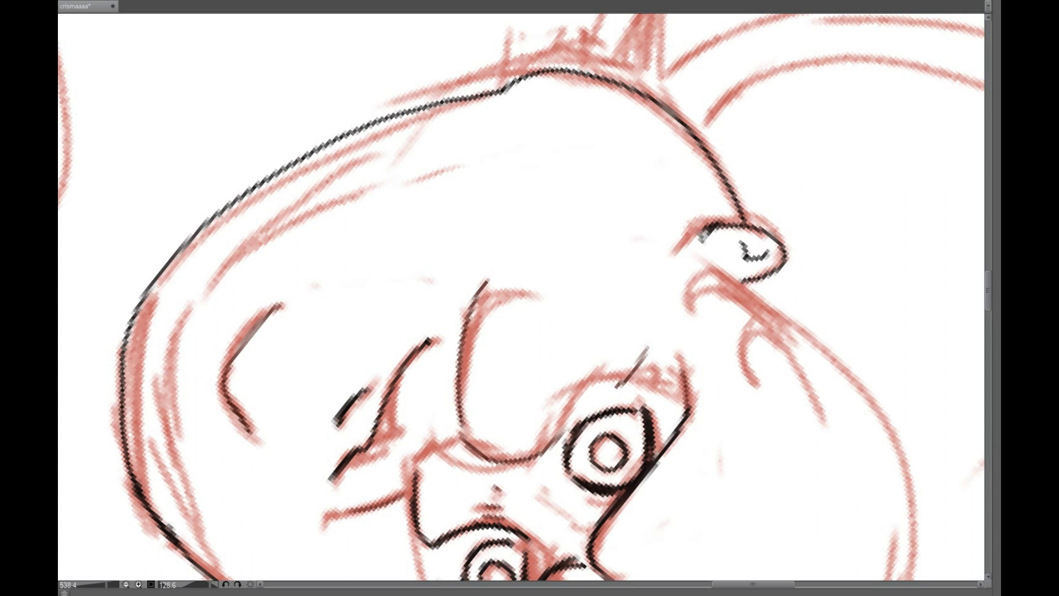
Ink the far side of the head from the cheek up past the temple.
key(5)
mouse_move(417, 184)
mouse_down()
mouse_move(419, 331)
mouse_move(406, 319)
mouse_move(426, 407)
mouse_up()
key(ctrl+z)
key(ctrl+z)
drag(387, 355, 427, 408)
drag(727, 194, 630, 478)
key(ctrl+z)
drag(626, 489, 485, 90)
key(ctrl+z)
Ink the hairline with its pointed widow's peak and the curled sideburn beside the ear.
key(ctrl+minus)
key(Delete)
key(Delete)
key(Delete)
key(Delete)
key(Delete)
key(Delete)
key(Delete)
key(Delete)
key(Delete)
key(ctrl+z)
mouse_move(568, 140)
mouse_down()
mouse_move(375, 439)
mouse_move(438, 484)
mouse_move(366, 433)
mouse_move(481, 158)
mouse_move(496, 148)
mouse_move(413, 196)
mouse_move(358, 448)
mouse_up()
key(ctrl+z)
key(ctrl+z)
key(ctrl+z)
key(Home)
drag(584, 441, 414, 378)
key(ctrl+z)
drag(583, 441, 468, 372)
mouse_move(384, 433)
mouse_down()
mouse_move(478, 295)
mouse_move(579, 238)
mouse_up()
mouse_move(576, 516)
mouse_down()
mouse_move(591, 304)
mouse_move(567, 280)
mouse_up()
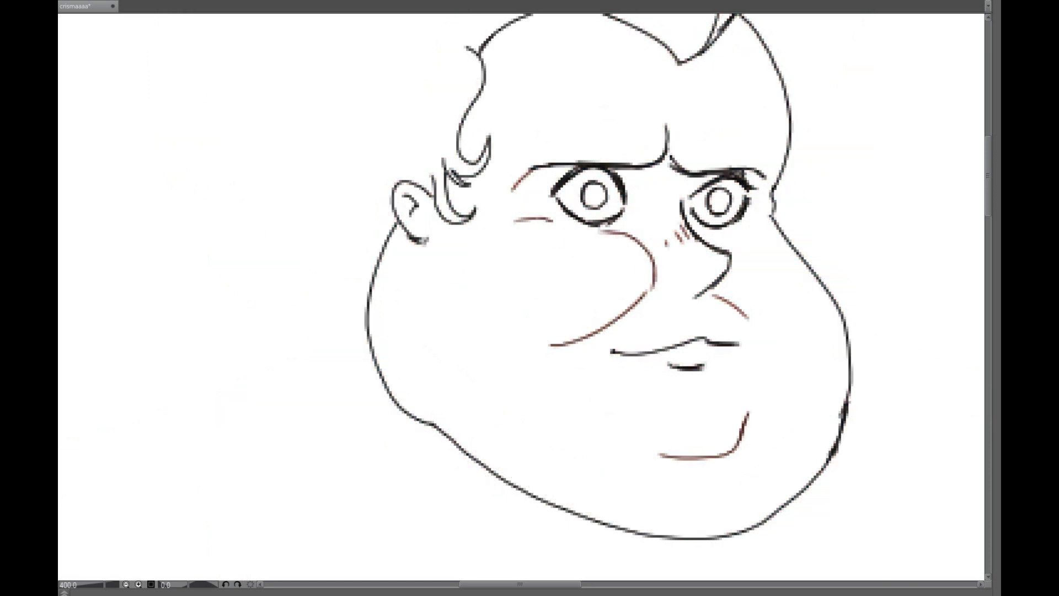
Ink the inner swoop of hair rising from the widow's peak and start the hair mass's outer contour.
drag(772, 221, 794, 504)
scroll(521, 297, down, 3)
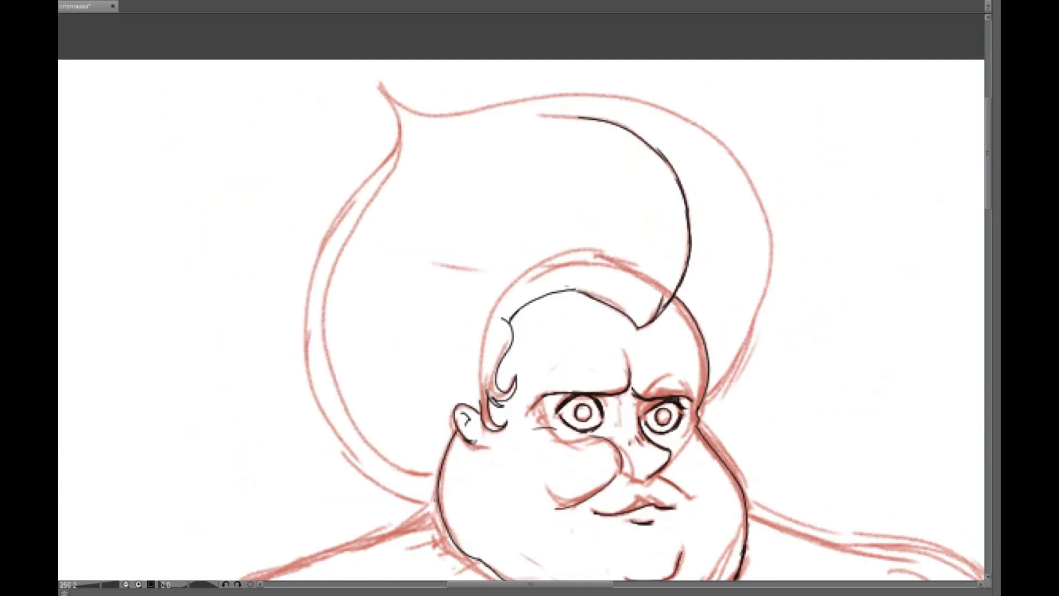
drag(433, 507, 282, 177)
key(ctrl+z)
drag(341, 207, 306, 345)
mouse_move(386, 331)
mouse_down()
mouse_move(579, 33)
mouse_move(480, 102)
mouse_move(413, 176)
mouse_move(375, 410)
mouse_move(388, 273)
mouse_move(446, 413)
mouse_move(655, 282)
mouse_move(615, 204)
mouse_up()
scroll(579, 33, up, 3)
mouse_move(410, 212)
mouse_down()
mouse_move(505, 113)
mouse_move(450, 157)
mouse_move(365, 306)
mouse_move(353, 447)
mouse_up()
mouse_move(413, 332)
mouse_down()
mouse_move(474, 248)
mouse_move(524, 209)
mouse_up()
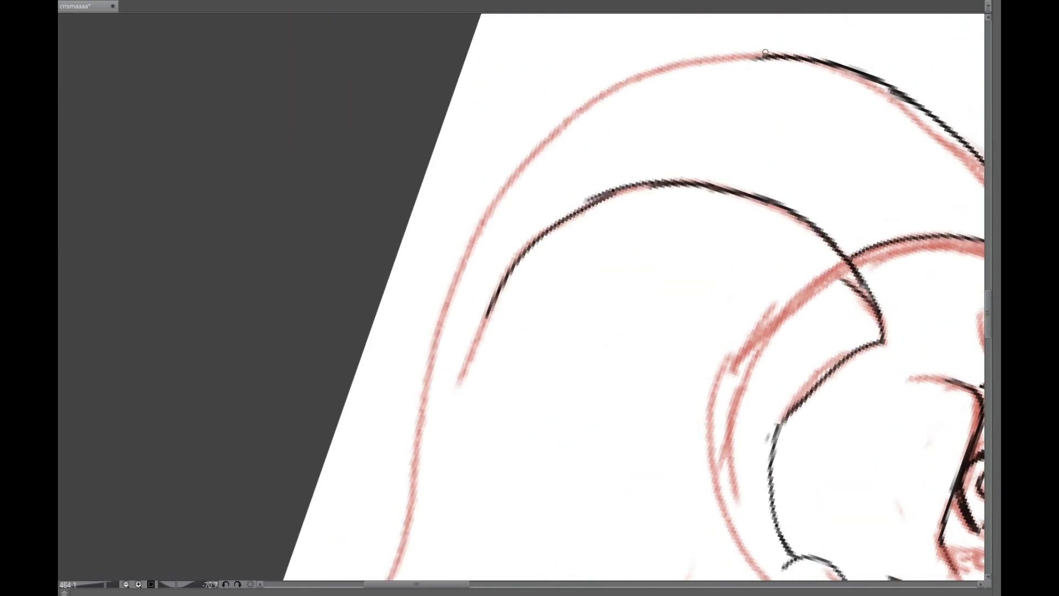
Ink the rest of the huge hair's outer contour down to the nape, ending in loose strands.
drag(458, 147, 358, 243)
mouse_move(389, 46)
mouse_down()
mouse_move(346, 107)
mouse_move(314, 231)
mouse_move(335, 375)
mouse_up()
mouse_move(316, 313)
mouse_down()
mouse_move(296, 272)
mouse_move(496, 166)
mouse_up()
mouse_move(507, 24)
mouse_down()
mouse_move(543, 355)
mouse_move(520, 417)
mouse_move(500, 428)
mouse_move(502, 449)
mouse_up()
key(5)
scroll(521, 298, down, 5)
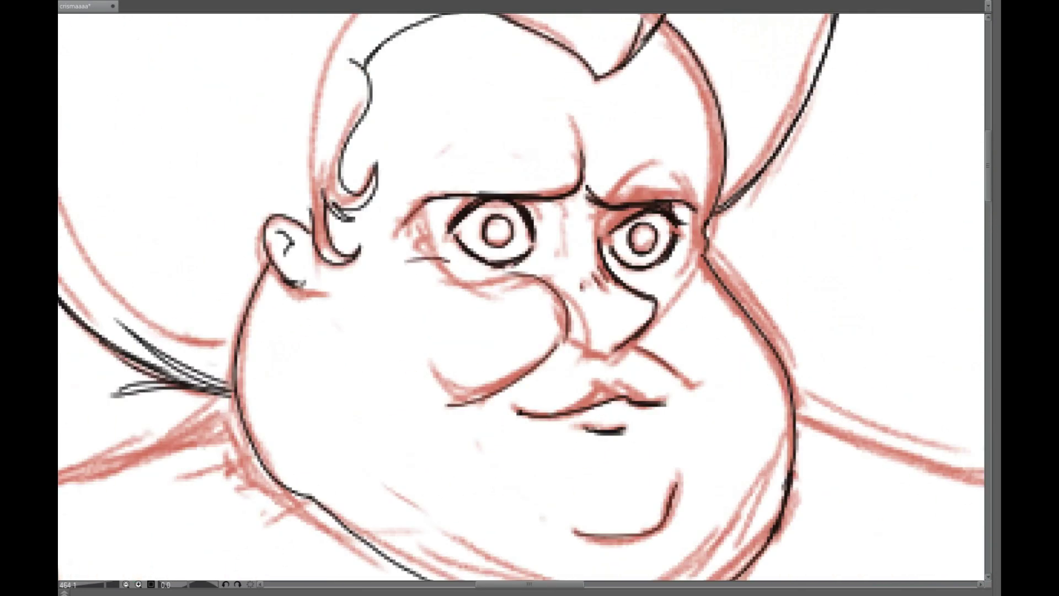
Ink the peaked upper-lip outline and the short nostril line under the nose.
scroll(521, 298, up, 5)
mouse_move(359, 499)
mouse_down()
mouse_move(435, 433)
mouse_move(501, 426)
mouse_move(559, 483)
mouse_up()
drag(384, 346, 436, 362)
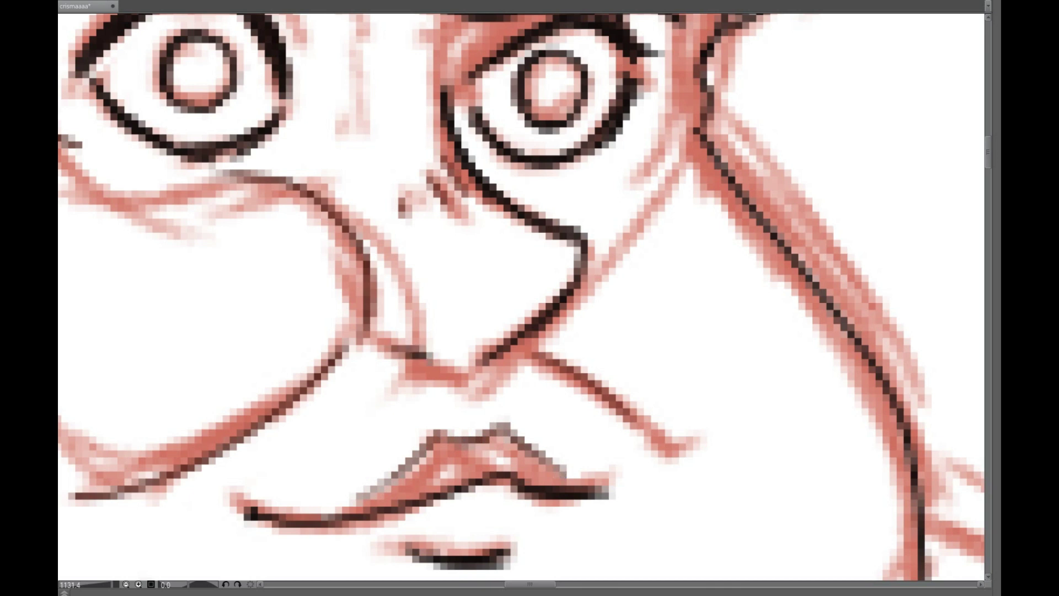
Ink the near shoulder line down from the neck and the curved sleeve edge across to the armpit.
scroll(435, 363, down, 5)
scroll(522, 297, down, 2)
scroll(521, 298, up, 3)
mouse_move(343, 457)
mouse_down()
mouse_move(463, 270)
mouse_move(650, 112)
mouse_up()
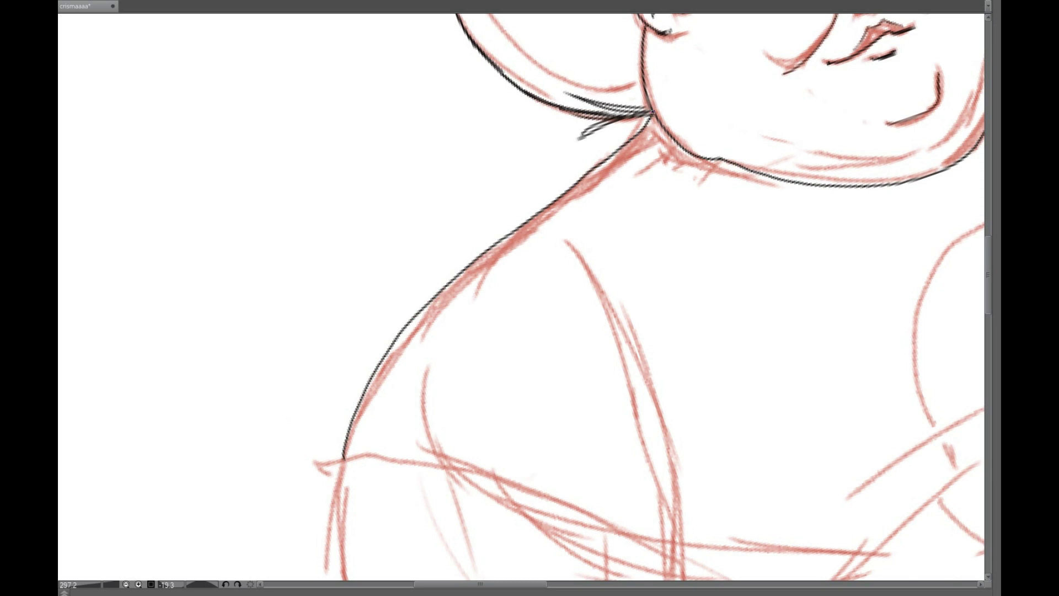
mouse_move(340, 460)
mouse_down()
mouse_move(375, 419)
mouse_move(383, 322)
mouse_move(554, 61)
mouse_up()
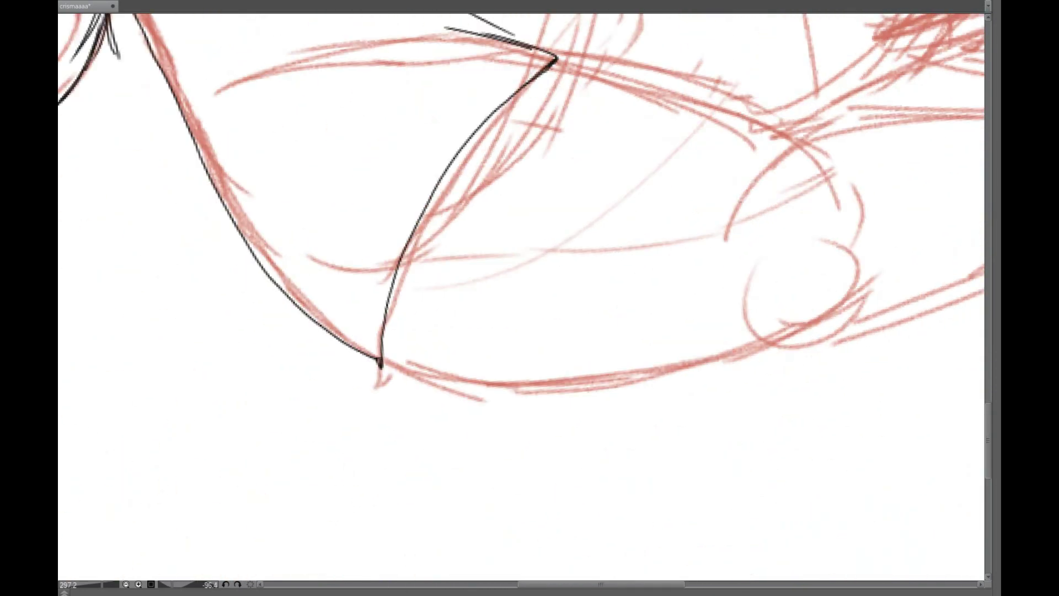
key(Delete)
Ink the inner contour of the near upper arm from the armpit to the elbow.
drag(516, 468, 608, 270)
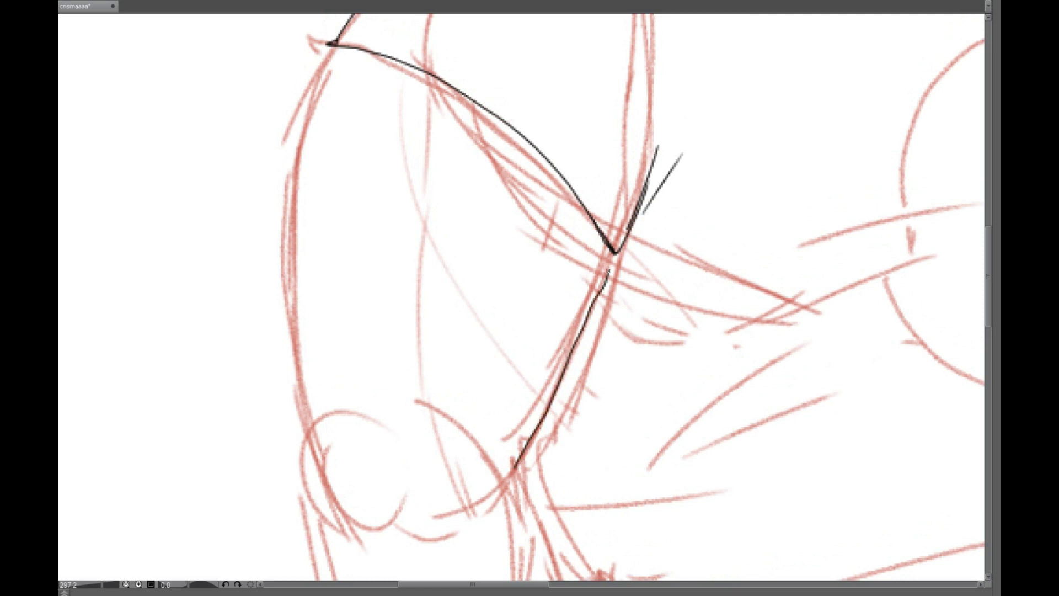
drag(303, 67, 579, 321)
key(ctrl+z)
drag(498, 467, 618, 267)
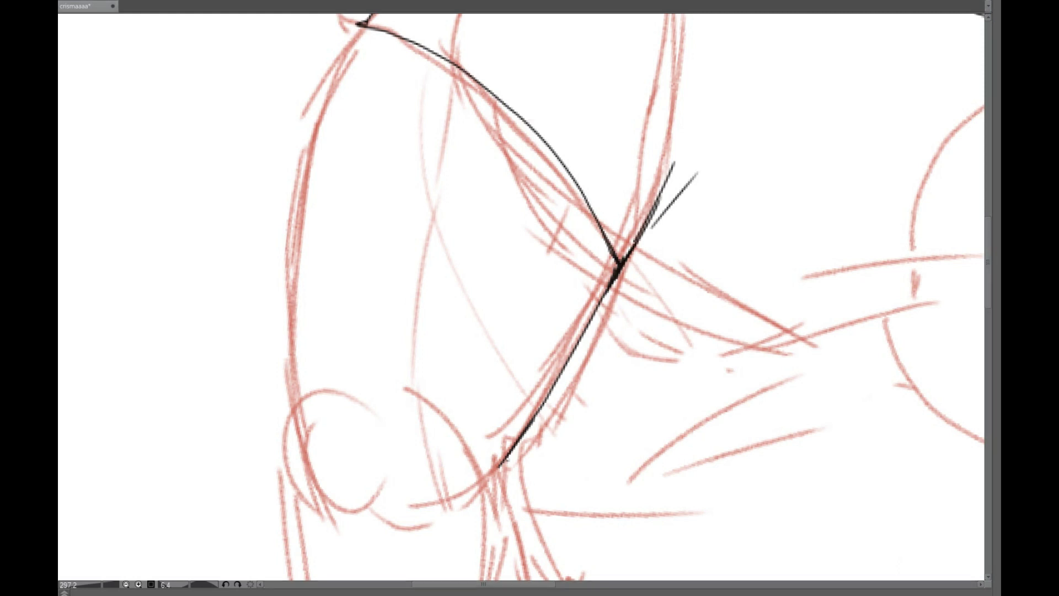
key(XF86AudioLowerVolume)
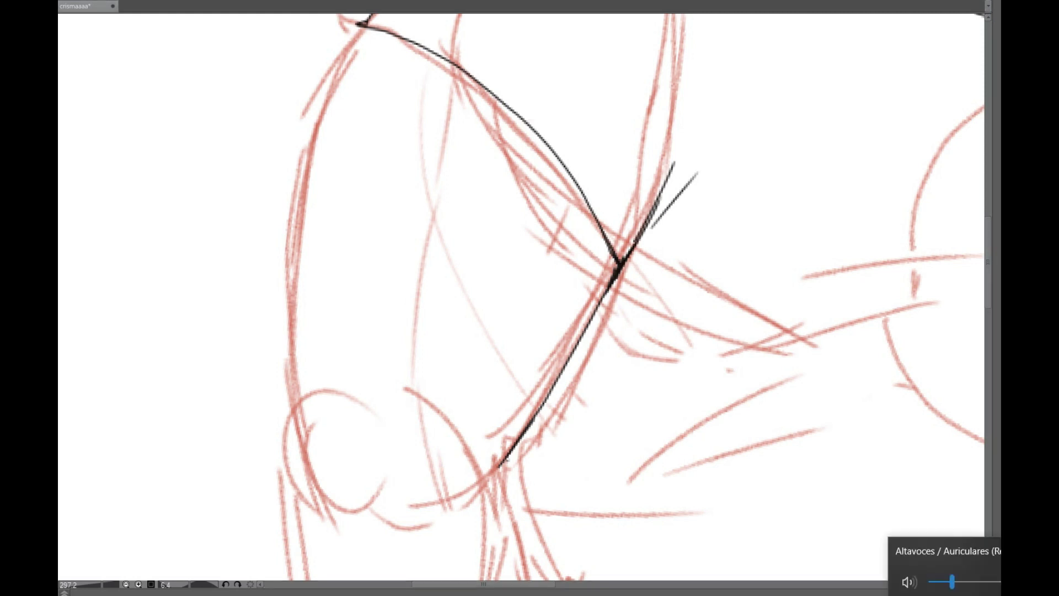
Ink the near arm's outer contour and both sides of the forearm, with a short crease at the elbow.
mouse_move(361, 26)
mouse_down()
mouse_move(308, 129)
mouse_move(290, 386)
mouse_move(275, 429)
mouse_move(202, 209)
mouse_move(312, 116)
mouse_up()
key(ctrl+z)
drag(311, 168, 381, 484)
mouse_move(479, 467)
mouse_down()
mouse_move(533, 155)
mouse_move(518, 287)
mouse_move(534, 157)
mouse_move(424, 326)
mouse_up()
key(ctrl+z)
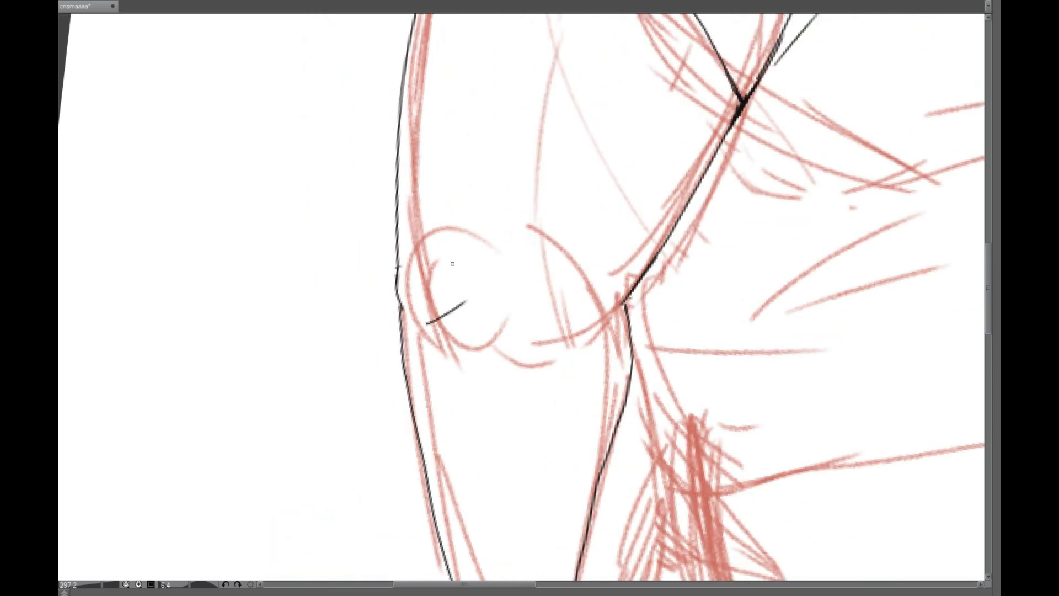
key(ctrl+z)
key(ctrl+y)
Ink the near hand from the wrist, outlining the thumb and the four curled fingers.
scroll(452, 264, down, 5)
mouse_move(613, 266)
mouse_down()
mouse_move(614, 337)
mouse_move(593, 404)
mouse_move(580, 319)
mouse_up()
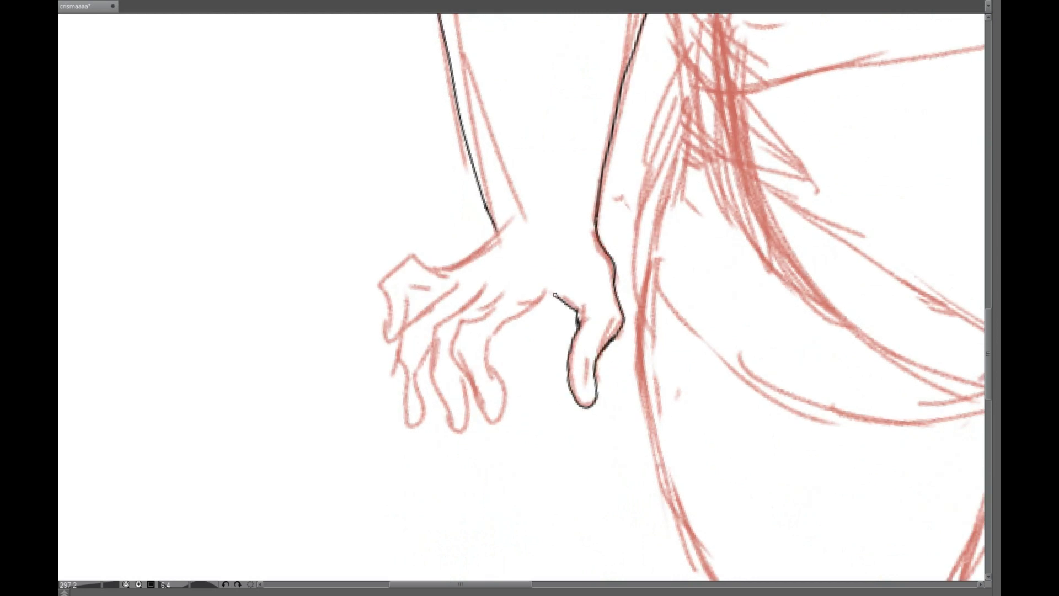
mouse_move(487, 355)
mouse_down()
mouse_move(494, 416)
mouse_move(469, 388)
mouse_move(459, 329)
mouse_move(492, 288)
mouse_move(432, 351)
mouse_move(450, 428)
mouse_move(467, 386)
mouse_up()
mouse_move(450, 291)
mouse_down()
mouse_move(398, 362)
mouse_move(415, 390)
mouse_up()
drag(384, 302, 403, 309)
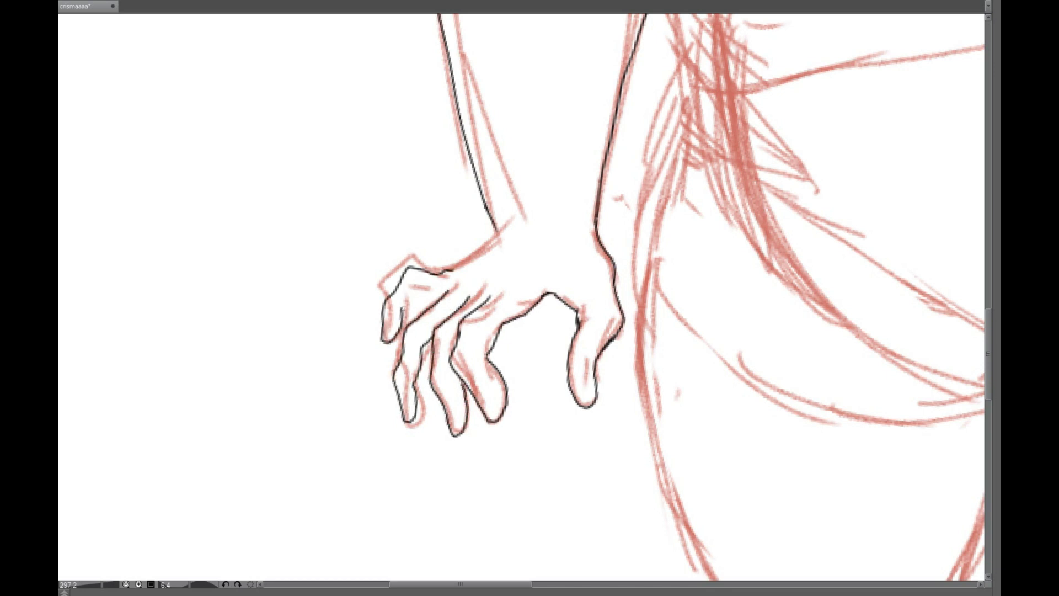
Ink the far side of the chest from below the sleeve around the bulge to the chest fold.
mouse_move(620, 182)
mouse_down()
mouse_move(496, 386)
mouse_move(486, 215)
mouse_up()
drag(721, 254, 810, 557)
scroll(968, 127, down, 3)
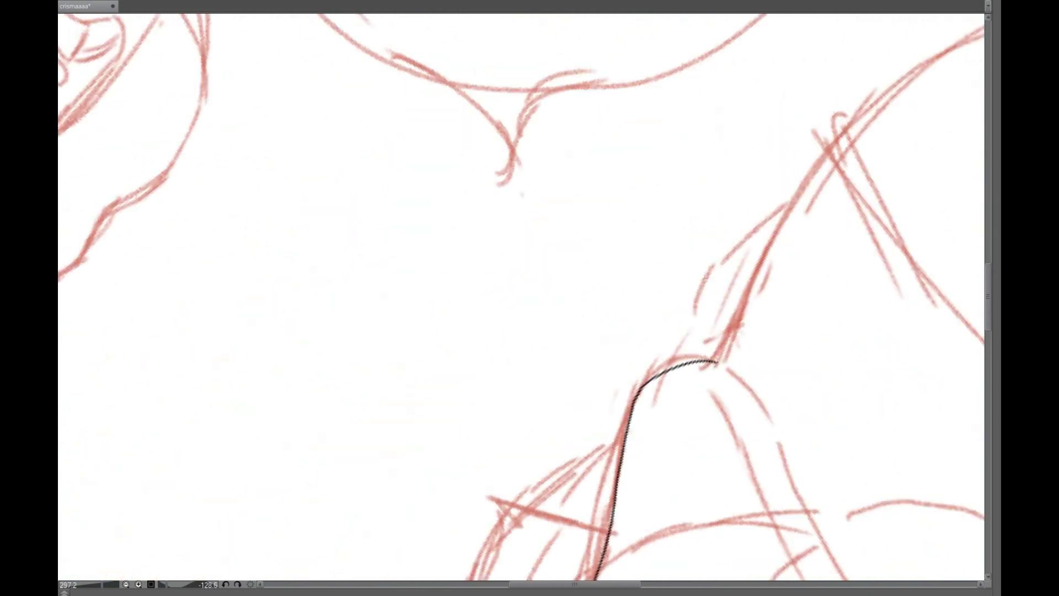
scroll(354, 405, down, 2)
scroll(354, 405, up, 4)
Ink the far torso side from the chest fold to the shirt hem and start the hem at its rounded far corner.
mouse_move(496, 276)
mouse_down()
mouse_move(354, 405)
mouse_move(441, 185)
mouse_up()
key(ctrl+z)
mouse_move(427, 221)
mouse_down()
mouse_move(473, 290)
mouse_move(551, 221)
mouse_up()
key(ctrl+z)
mouse_move(577, 163)
mouse_down()
mouse_move(540, 206)
mouse_move(512, 326)
mouse_up()
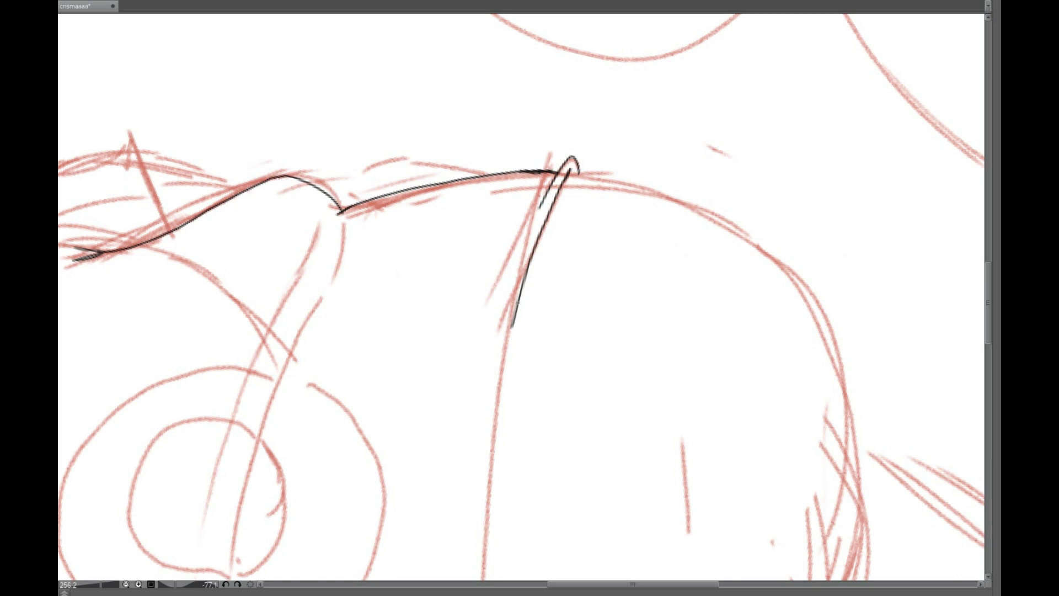
Ink the shirt hem in a long curve across the belly to the near side, cleaning up the stroke overlap.
scroll(517, 302, down, 5)
scroll(917, 87, up, 6)
drag(917, 87, 303, 402)
key(ctrl+z)
mouse_move(979, 67)
mouse_down()
mouse_move(907, 80)
mouse_move(142, 539)
mouse_up()
mouse_move(508, 488)
mouse_down()
mouse_move(684, 235)
mouse_move(578, 251)
mouse_up()
key(ctrl+z)
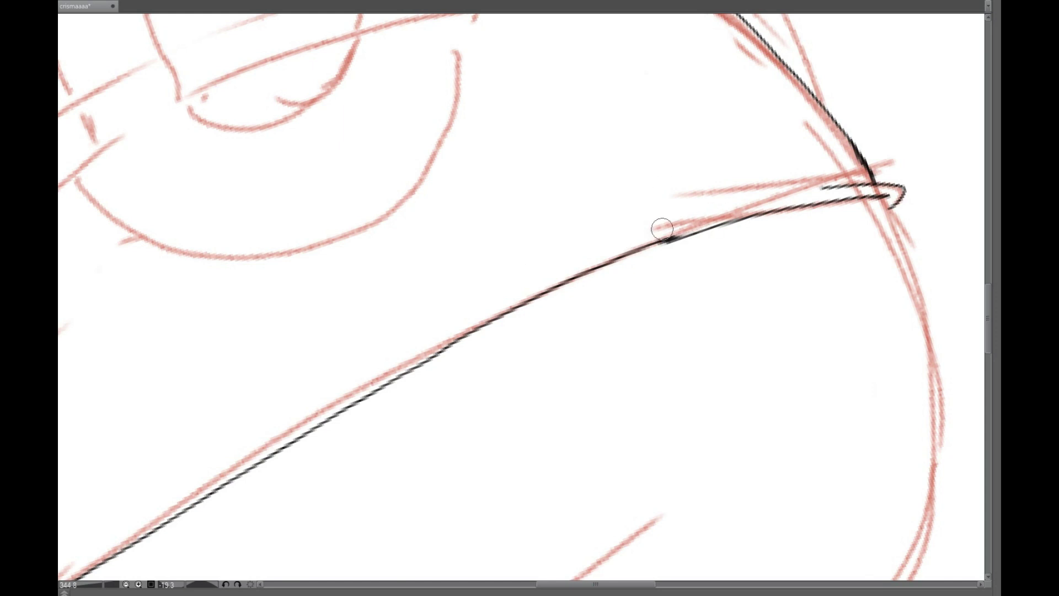
mouse_move(662, 229)
mouse_down()
mouse_move(575, 139)
mouse_move(535, 206)
mouse_up()
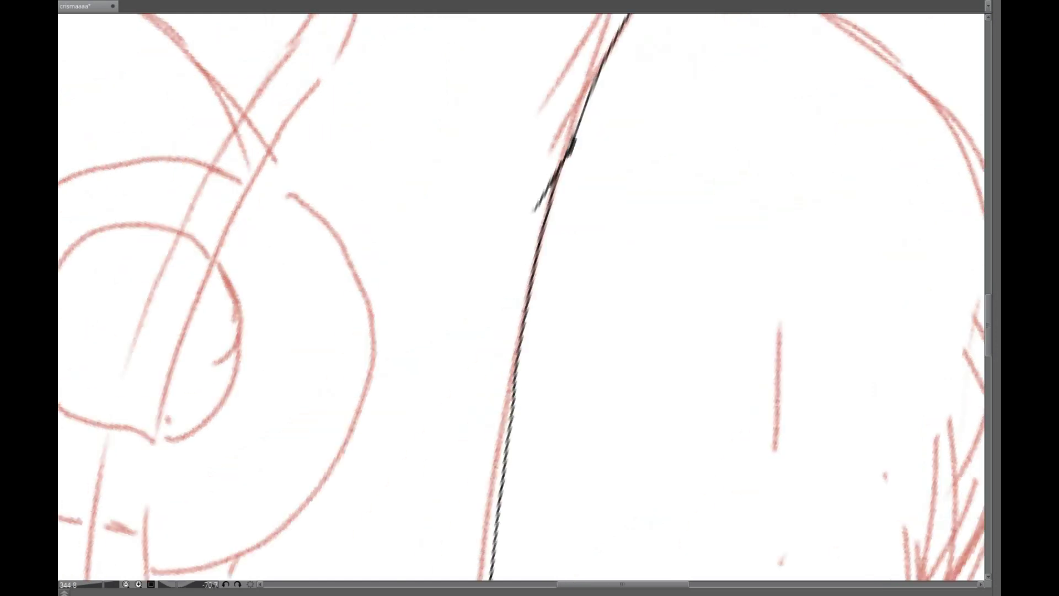
key(Home)
Ink the chest fold line up to the shirt emblem and short creases above the hem's far end.
drag(744, 110, 458, 195)
drag(831, 296, 452, 393)
drag(543, 240, 85, 163)
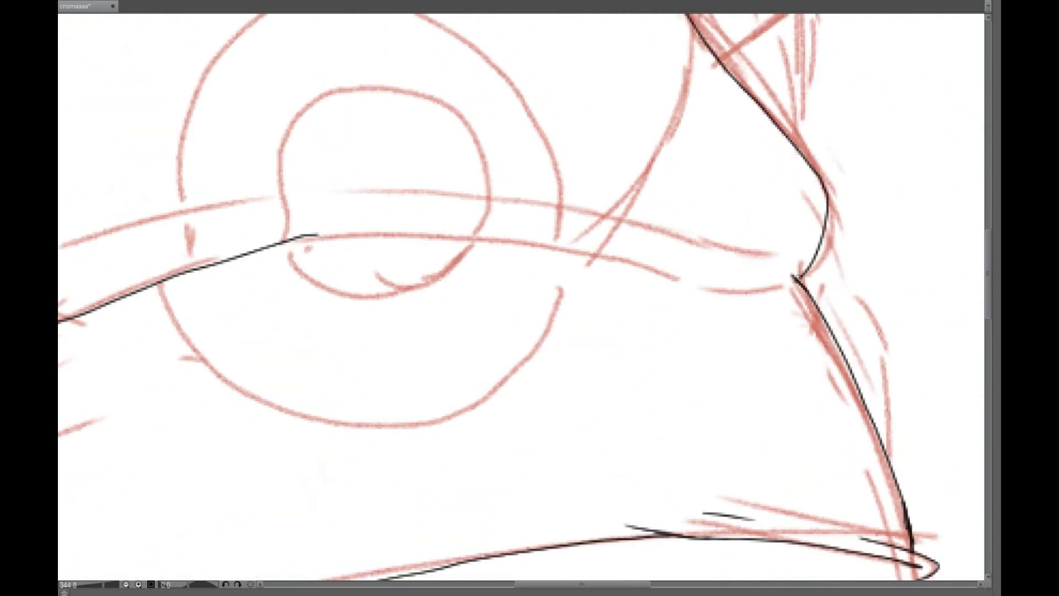
Ink the inner and outer rings of the shirt emblem, offsetting the halves above and below the chest fold.
mouse_move(159, 284)
mouse_down()
mouse_move(539, 280)
mouse_move(355, 405)
mouse_move(546, 275)
mouse_move(422, 427)
mouse_move(577, 254)
mouse_up()
key(ctrl+z)
key(ctrl+z)
key(ctrl+z)
mouse_move(289, 242)
mouse_down()
mouse_move(416, 326)
mouse_move(512, 240)
mouse_move(495, 143)
mouse_move(301, 236)
mouse_up()
drag(183, 249, 184, 212)
mouse_move(183, 212)
mouse_down()
mouse_move(357, 435)
mouse_move(377, 435)
mouse_up()
mouse_move(772, 479)
mouse_down()
mouse_move(509, 201)
mouse_move(361, 422)
mouse_move(364, 332)
mouse_move(748, 427)
mouse_up()
key(ctrl+z)
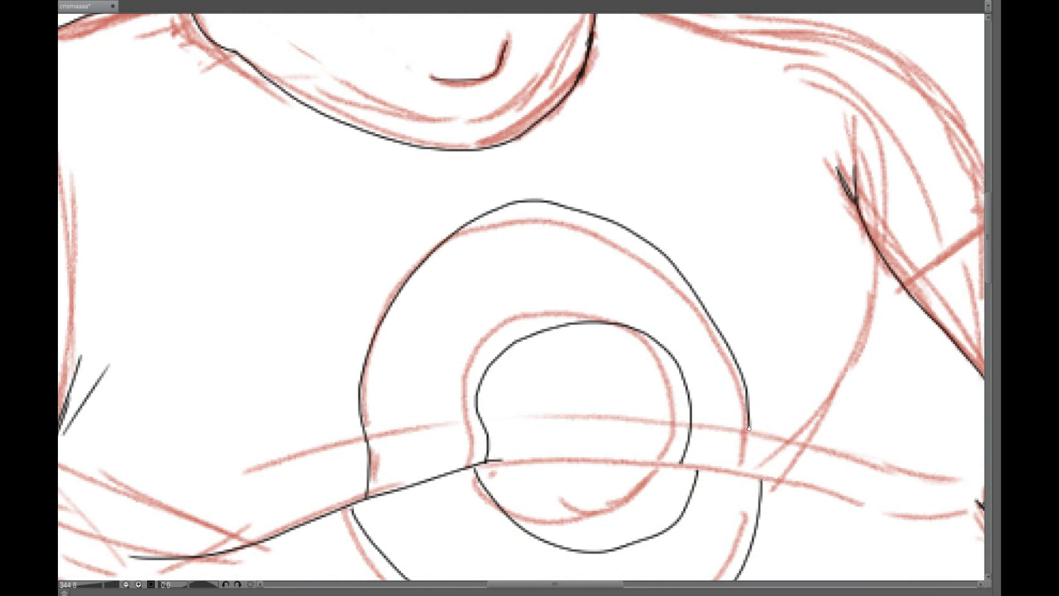
Redraw the upper arc of the emblem's outer ring down to the chest fold.
key(ctrl+z)
mouse_move(745, 479)
mouse_down()
mouse_move(749, 467)
mouse_move(413, 237)
mouse_move(365, 441)
mouse_up()
mouse_move(369, 353)
mouse_down()
mouse_move(403, 254)
mouse_move(374, 336)
mouse_up()
mouse_move(416, 236)
mouse_down()
mouse_move(363, 450)
mouse_move(374, 325)
mouse_up()
key(ctrl+z)
key(ctrl+z)
key(ctrl+z)
key(ctrl+z)
drag(374, 325, 126, 555)
Ink the far shoulder line from the neck down to the sleeve and add the far sleeve's edge.
mouse_move(347, 206)
mouse_down()
mouse_move(737, 395)
mouse_move(668, 519)
mouse_up()
drag(769, 402, 676, 508)
key(ctrl+z)
drag(726, 440, 745, 408)
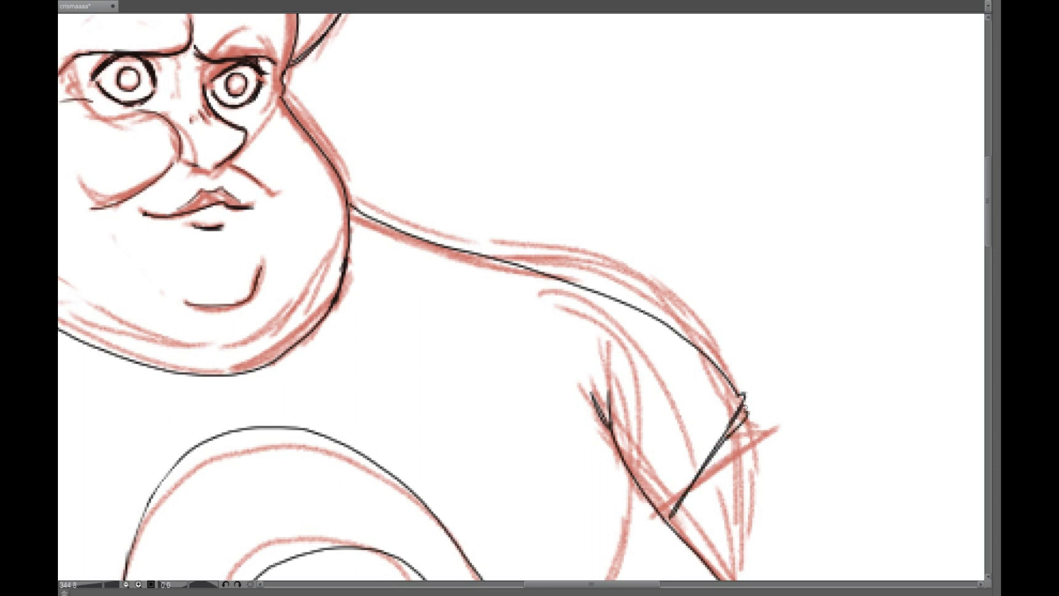
Ink the near side of the shirt below the elbow and the bunched wrinkles at the hem's near corner.
drag(697, 449, 651, 302)
scroll(642, 250, down, 5)
scroll(573, 384, up, 3)
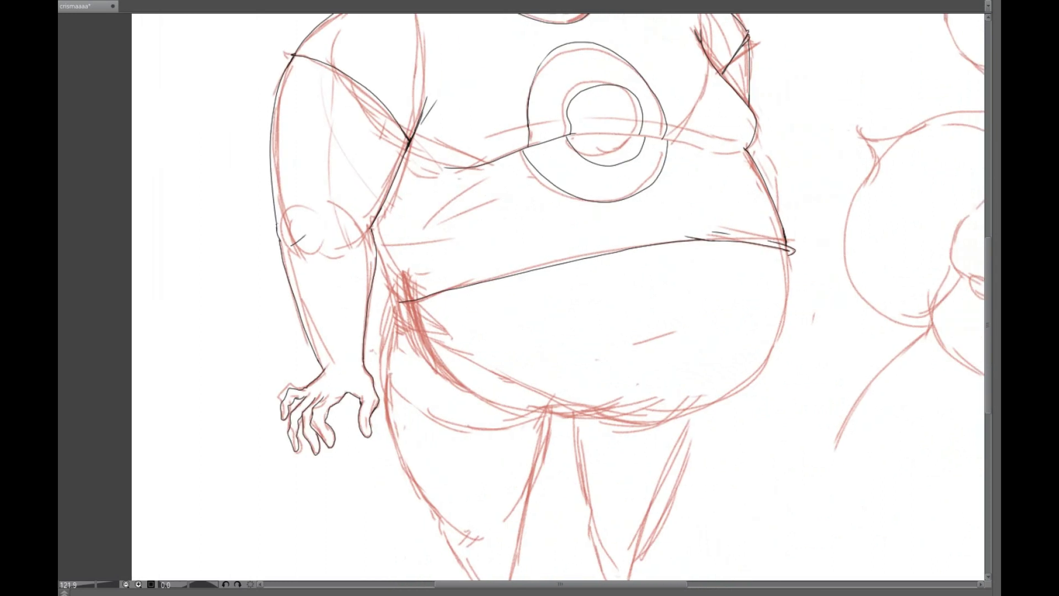
scroll(489, 300, up, 4)
drag(490, 300, 726, 371)
mouse_move(405, 374)
mouse_down()
mouse_move(264, 326)
mouse_move(254, 301)
mouse_up()
drag(202, 170, 243, 264)
drag(298, 278, 417, 324)
drag(317, 313, 392, 322)
drag(300, 320, 378, 333)
drag(253, 229, 328, 276)
drag(311, 237, 474, 245)
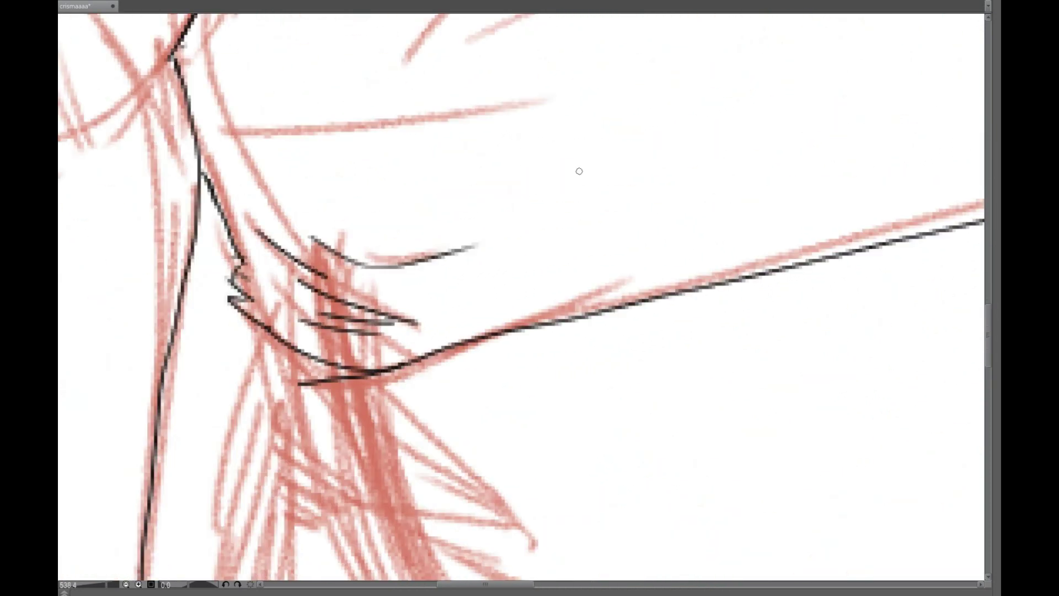
key(ctrl+z)
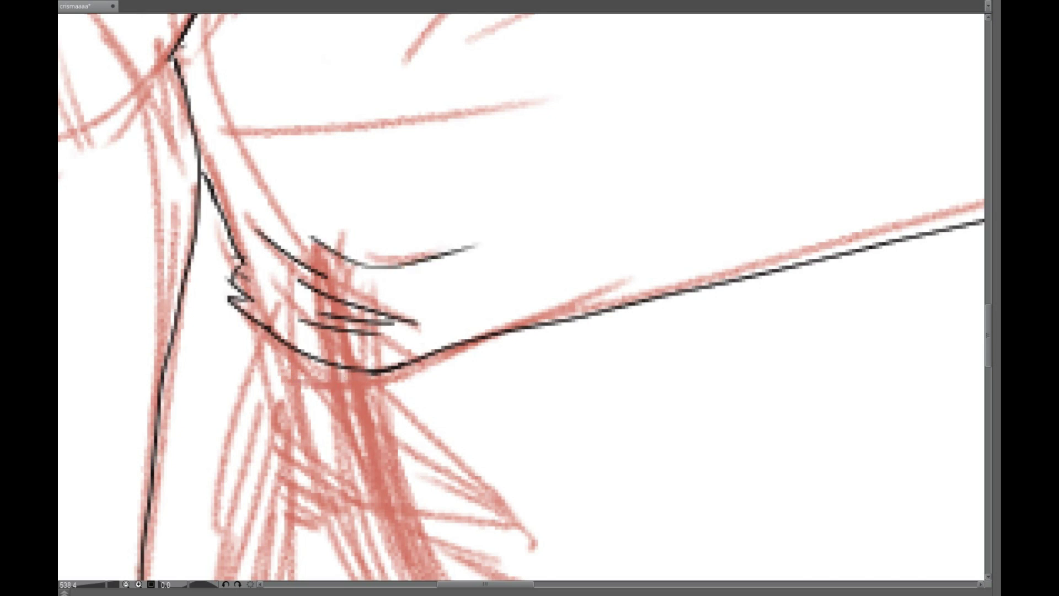
Try to ink the belly's lower contour in one sweeping curve from the near hip.
scroll(447, 341, down, 3)
drag(424, 361, 908, 499)
mouse_move(909, 499)
mouse_down()
mouse_move(541, 453)
mouse_move(681, 292)
mouse_move(683, 215)
mouse_up()
key(ctrl+z)
key(ctrl+r)
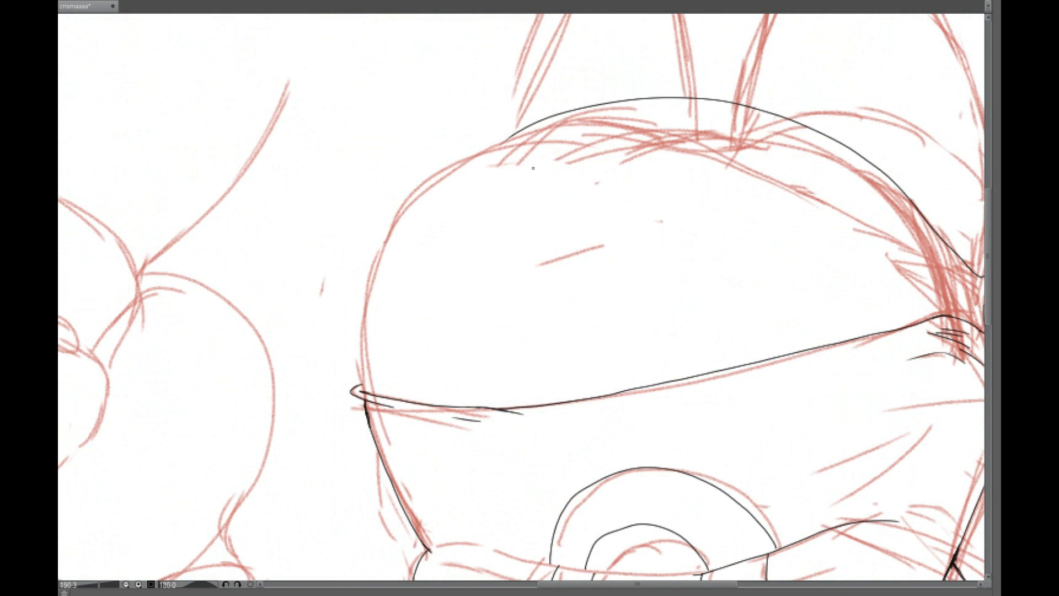
key(ctrl+r)
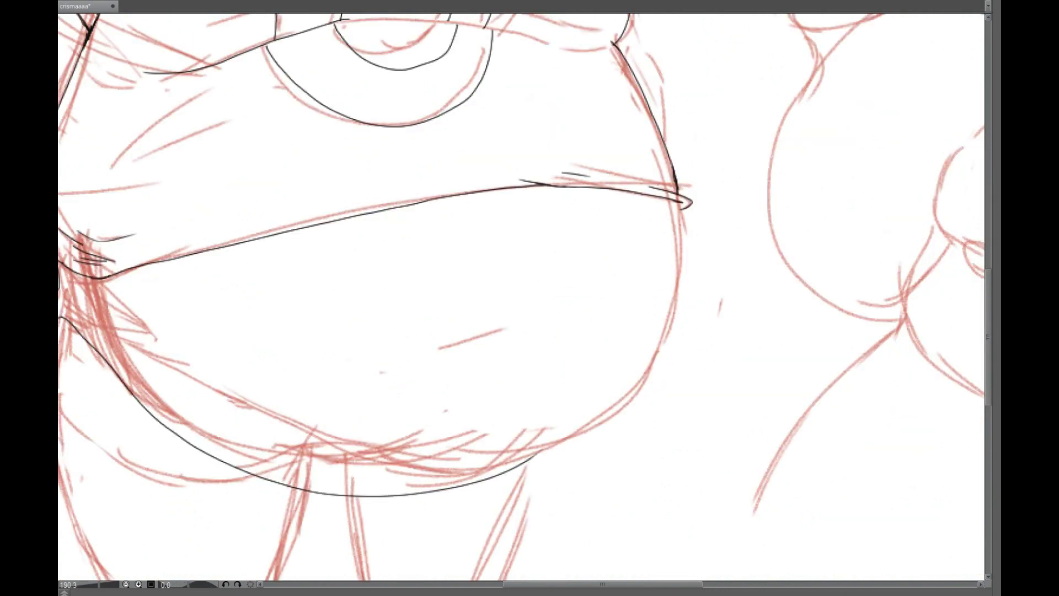
scroll(627, 412, left, 3)
key(ctrl+z)
Ink the belly's hanging lower contour from the near hip and carry it up the far side to the hem.
mouse_move(194, 327)
mouse_down()
mouse_move(276, 380)
mouse_move(604, 449)
mouse_up()
drag(540, 472, 802, 306)
key(ctrl+z)
mouse_move(533, 482)
mouse_down()
mouse_move(745, 423)
mouse_move(819, 215)
mouse_move(536, 471)
mouse_up()
key(ctrl+z)
drag(603, 449, 819, 218)
key(ctrl+z)
key(ctrl+r)
mouse_move(223, 381)
mouse_down()
mouse_move(393, 128)
mouse_move(507, 117)
mouse_move(579, 275)
mouse_move(667, 181)
mouse_up()
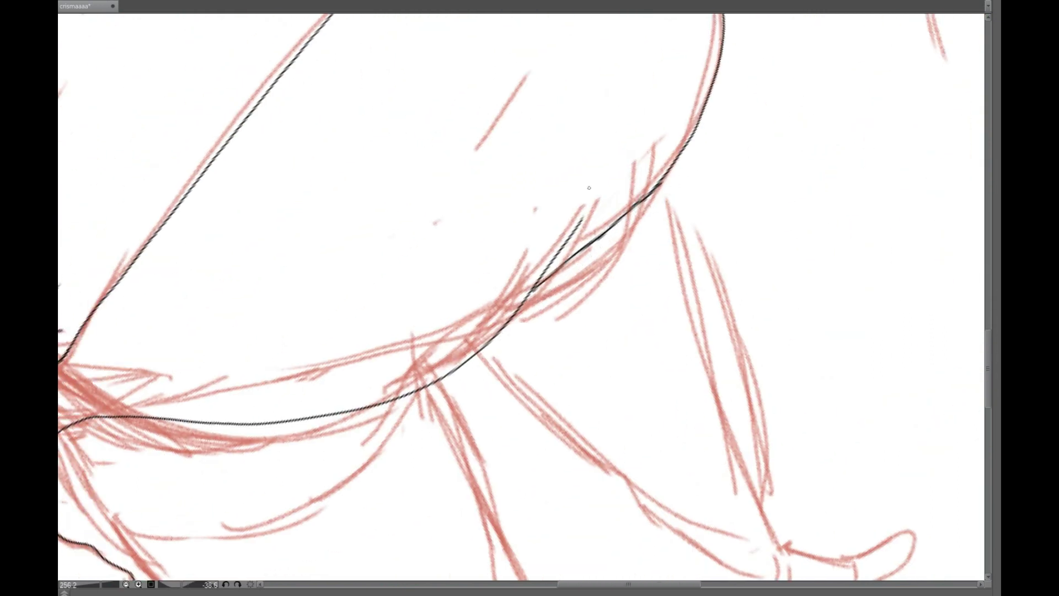
key(Delete)
Ink the outer contour of the near hip and thigh and the shorts' hem across the near thigh.
drag(331, 276, 662, 331)
drag(573, 300, 604, 72)
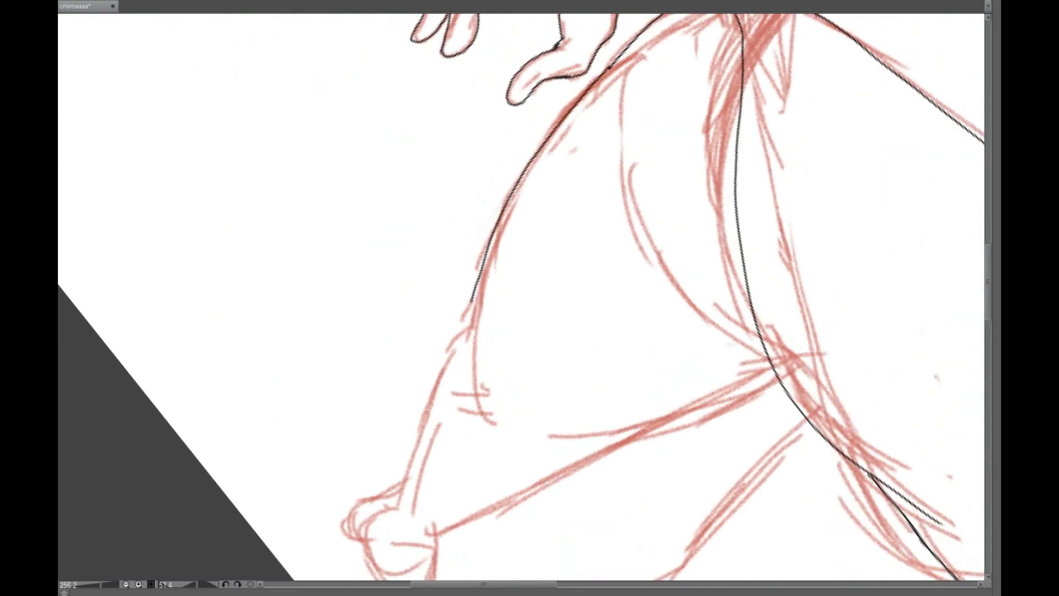
mouse_move(526, 161)
mouse_down()
mouse_move(671, 414)
mouse_move(597, 536)
mouse_up()
Ink the double side seam down the near side of the shorts and the navel crease on the belly.
drag(458, 301, 638, 118)
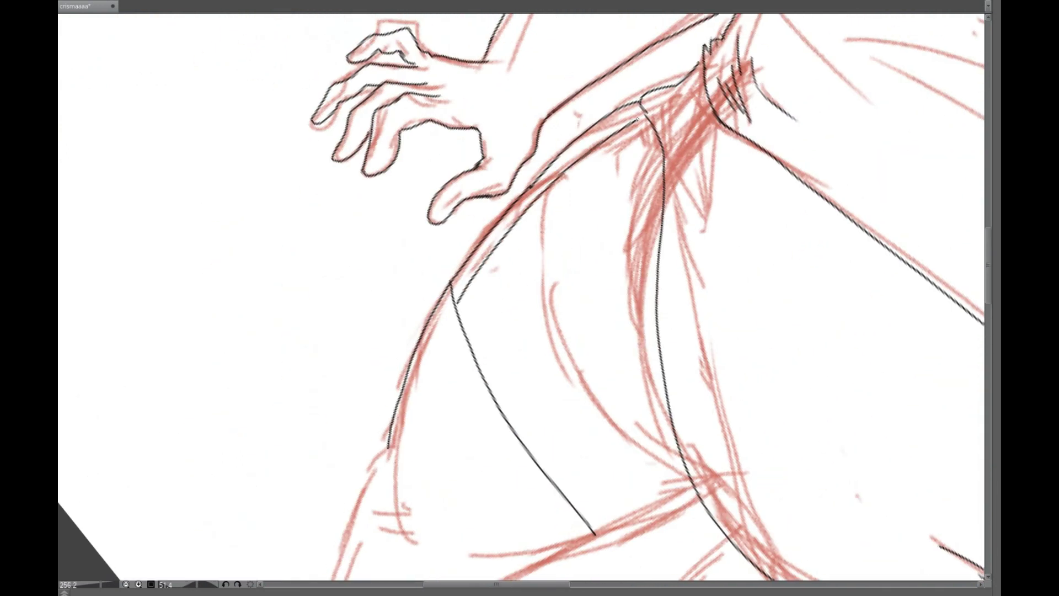
mouse_move(457, 310)
mouse_down()
mouse_move(548, 195)
mouse_move(624, 132)
mouse_up()
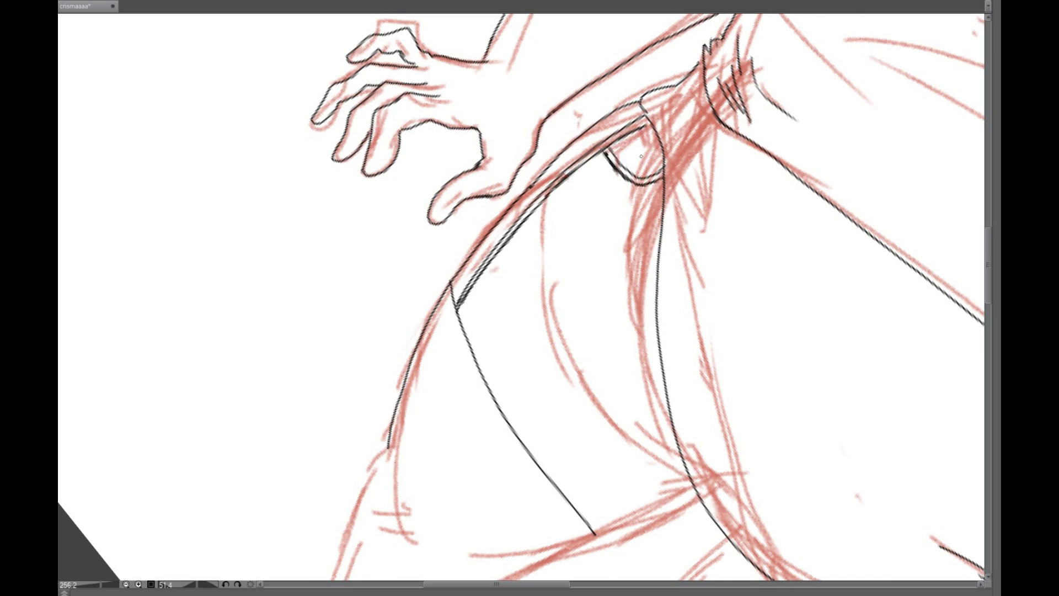
key(Home)
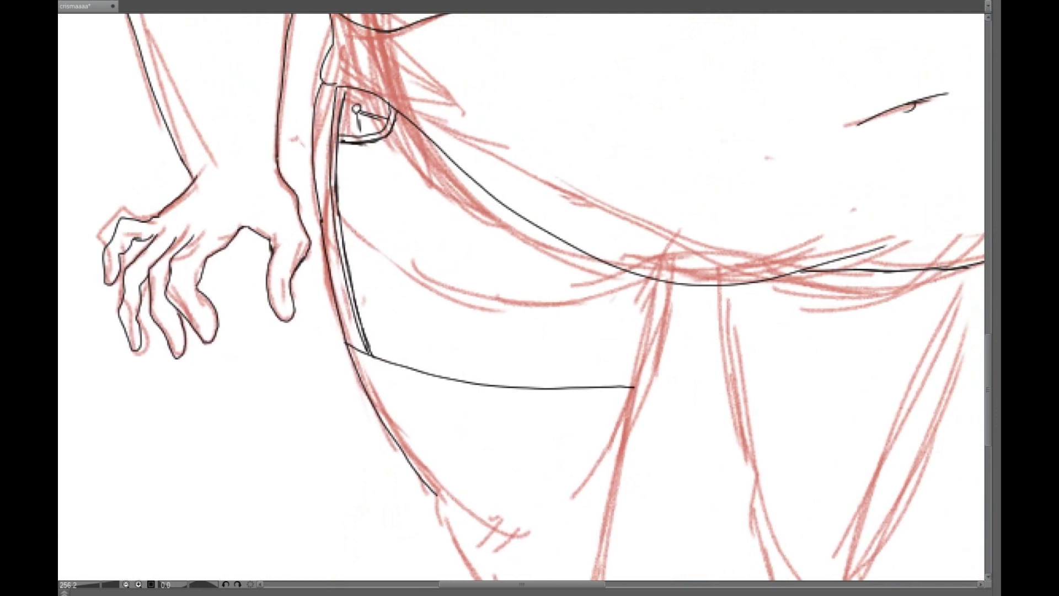
mouse_move(424, 128)
mouse_down()
mouse_move(373, 156)
mouse_move(419, 130)
mouse_up()
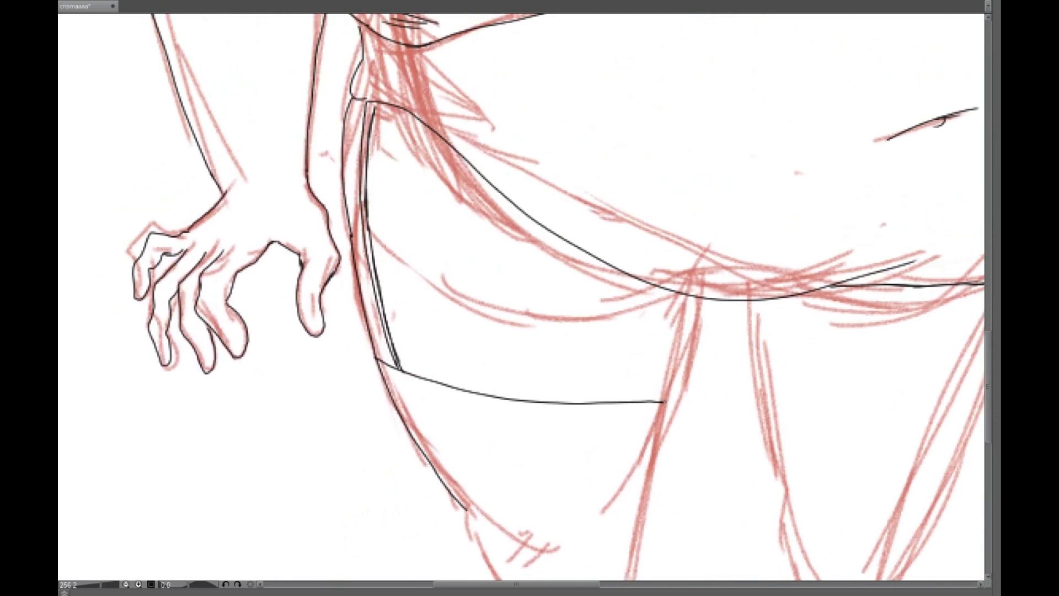
Ink the near leg's inner and outer contours from the thigh past the knee to the ankle.
drag(694, 365, 708, 298)
scroll(707, 297, down, 5)
mouse_move(706, 133)
mouse_down()
mouse_move(676, 200)
mouse_move(638, 393)
mouse_up()
drag(495, 241, 571, 388)
scroll(523, 217, up, 3)
scroll(524, 217, right, 4)
Ink the far leg's inner and outer contours down to the ankle and the shorts' hem across its thigh.
drag(532, 215, 580, 401)
mouse_move(552, 322)
mouse_down()
mouse_move(747, 308)
mouse_move(722, 329)
mouse_move(760, 335)
mouse_move(816, 186)
mouse_up()
key(ctrl+z)
key(ctrl+z)
drag(758, 334, 680, 458)
scroll(521, 298, down, 3)
scroll(521, 297, right, 4)
drag(575, 379, 550, 478)
Try to ink the far foot as a pointed shoe with a cuff at the ankle.
mouse_move(475, 326)
mouse_down()
mouse_move(477, 408)
mouse_move(501, 492)
mouse_move(579, 521)
mouse_move(584, 568)
mouse_up()
key(ctrl+z)
mouse_move(563, 472)
mouse_down()
mouse_move(631, 558)
mouse_move(501, 557)
mouse_up()
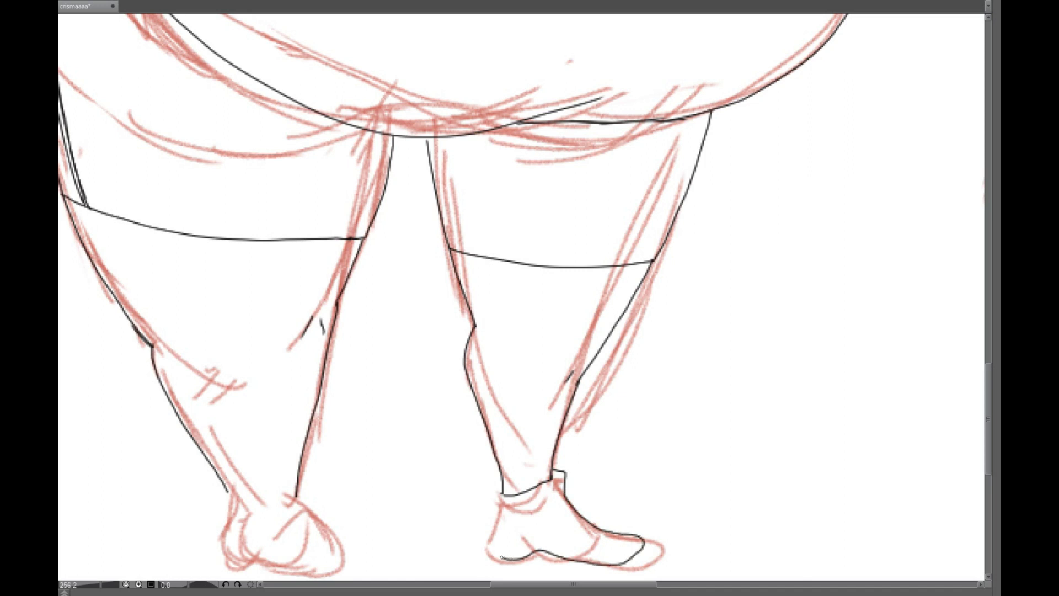
scroll(462, 472, left, 4)
scroll(462, 472, down, 1)
key(ctrl+z)
key(ctrl+z)
Ink the far foot bare with heel, arch and toes, and add the flip-flop's strap and flat sole.
scroll(552, 331, right, 5)
scroll(551, 331, down, 2)
mouse_move(427, 356)
mouse_down()
mouse_move(488, 423)
mouse_move(529, 403)
mouse_move(474, 351)
mouse_up()
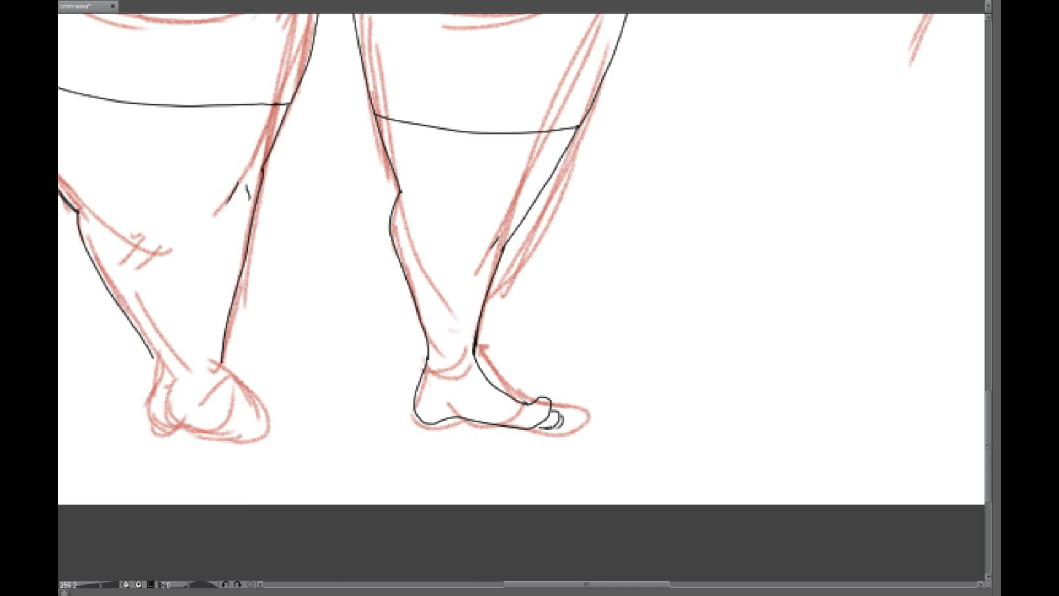
drag(717, 331, 634, 165)
mouse_move(551, 463)
mouse_down()
mouse_move(617, 404)
mouse_move(649, 353)
mouse_up()
Ink the near foot from the ankle with its outer edge, big toe and row of small toes.
key(ctrl+@)
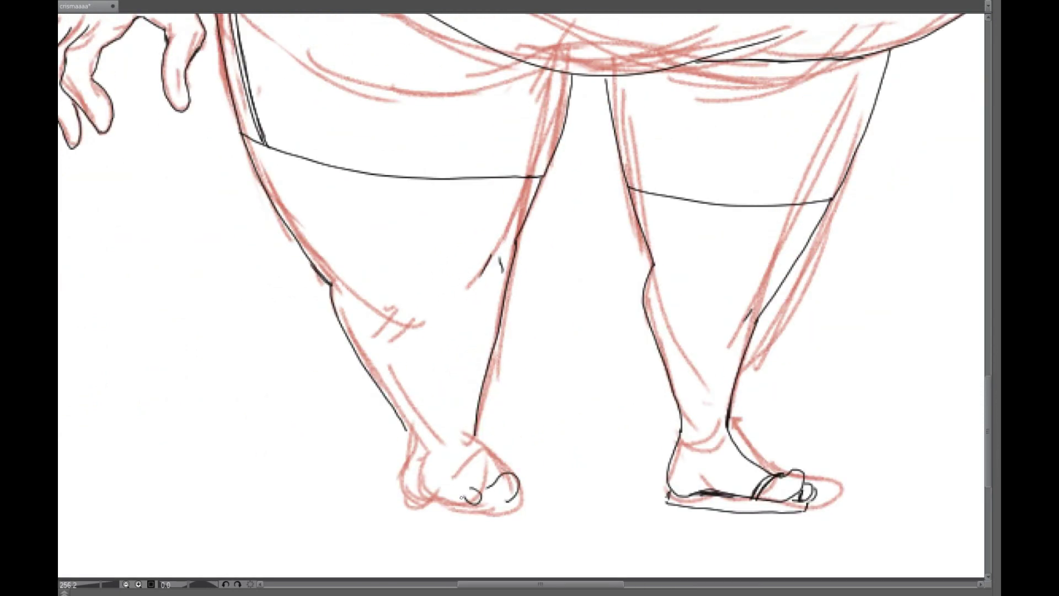
drag(405, 472, 404, 489)
drag(467, 436, 489, 345)
key(ctrl+z)
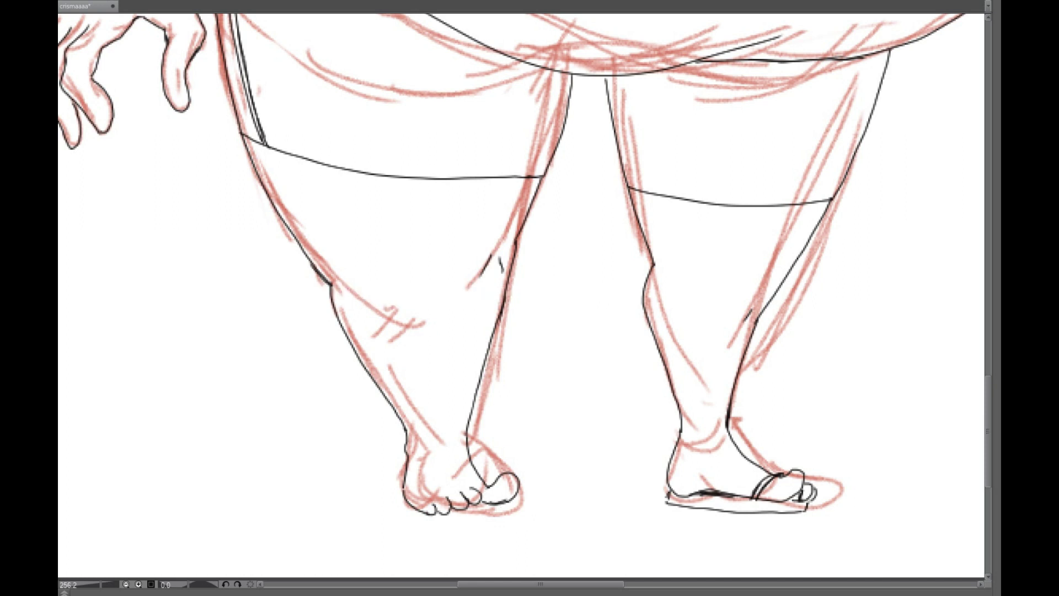
Try to reposition the near leg's outer contour and foot with a selection and a transform.
mouse_move(427, 429)
mouse_down()
mouse_move(245, 162)
mouse_move(479, 491)
mouse_up()
key(ctrl+t)
drag(243, 158, 221, 96)
drag(486, 558, 472, 548)
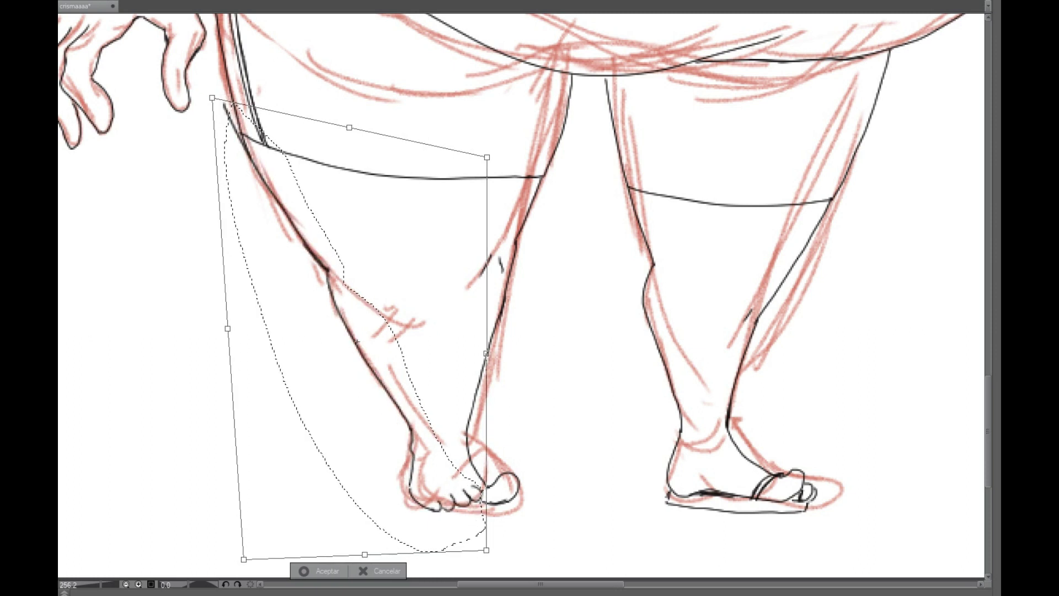
key(Return)
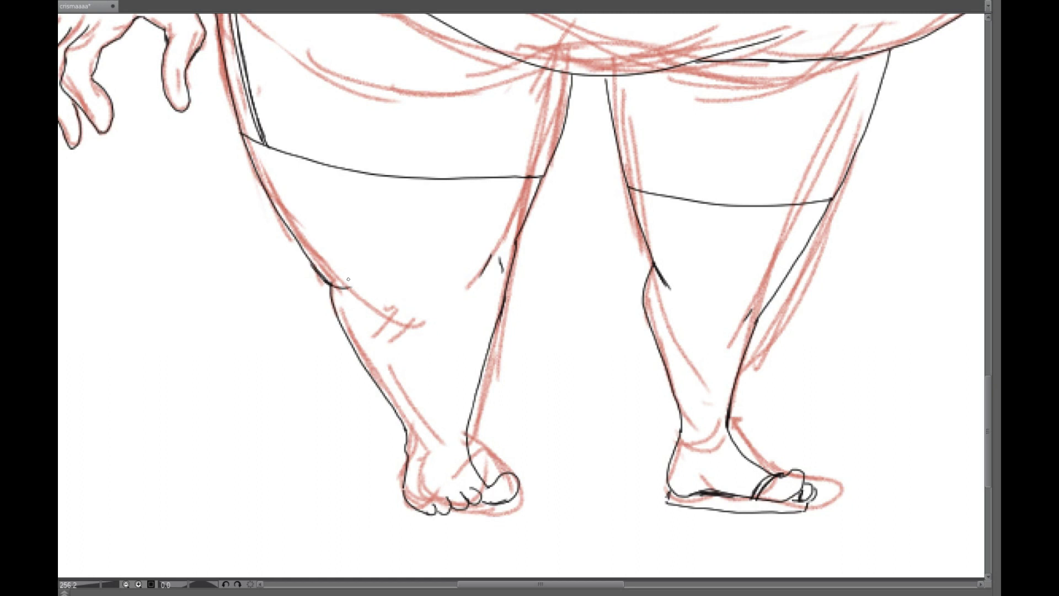
Rework the near leg's inner contour below the shorts and erase its outer contour and foot.
drag(505, 293, 523, 234)
mouse_move(530, 180)
mouse_down()
mouse_move(514, 237)
mouse_move(483, 272)
mouse_up()
mouse_move(308, 281)
mouse_down()
mouse_move(346, 295)
mouse_move(441, 502)
mouse_move(475, 441)
mouse_move(501, 495)
mouse_up()
drag(242, 140, 272, 212)
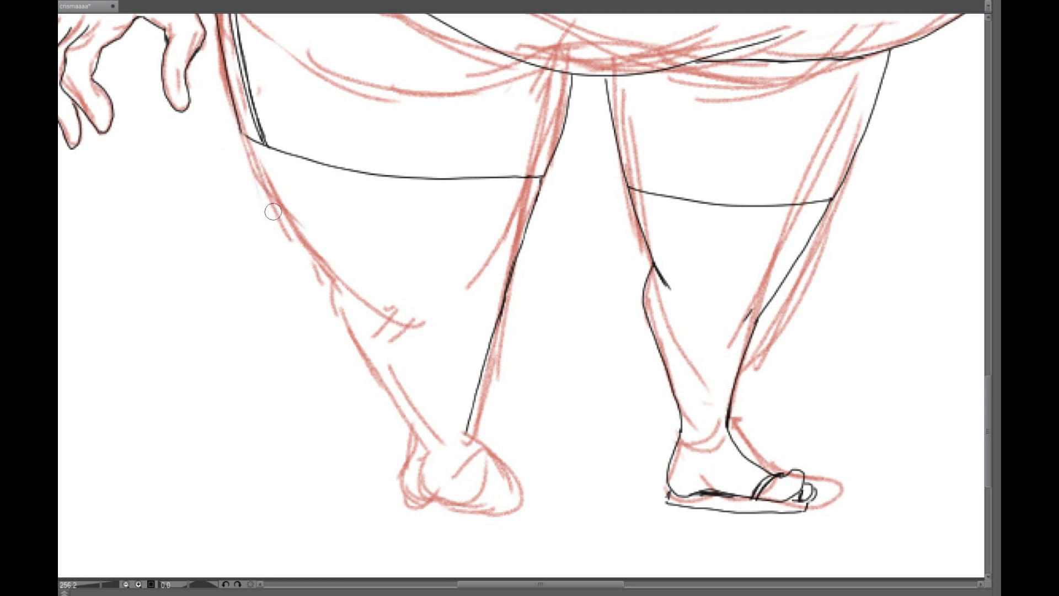
Redraw the near leg's outer contour with a bulging calf below the knee, and ink the foot's toes again.
mouse_move(240, 134)
mouse_down()
mouse_move(354, 311)
mouse_move(280, 209)
mouse_move(331, 271)
mouse_move(409, 435)
mouse_up()
key(ctrl+z)
drag(457, 402, 501, 298)
drag(508, 327, 542, 381)
key(ctrl+z)
mouse_move(359, 362)
mouse_down()
mouse_move(849, 399)
mouse_move(355, 473)
mouse_up()
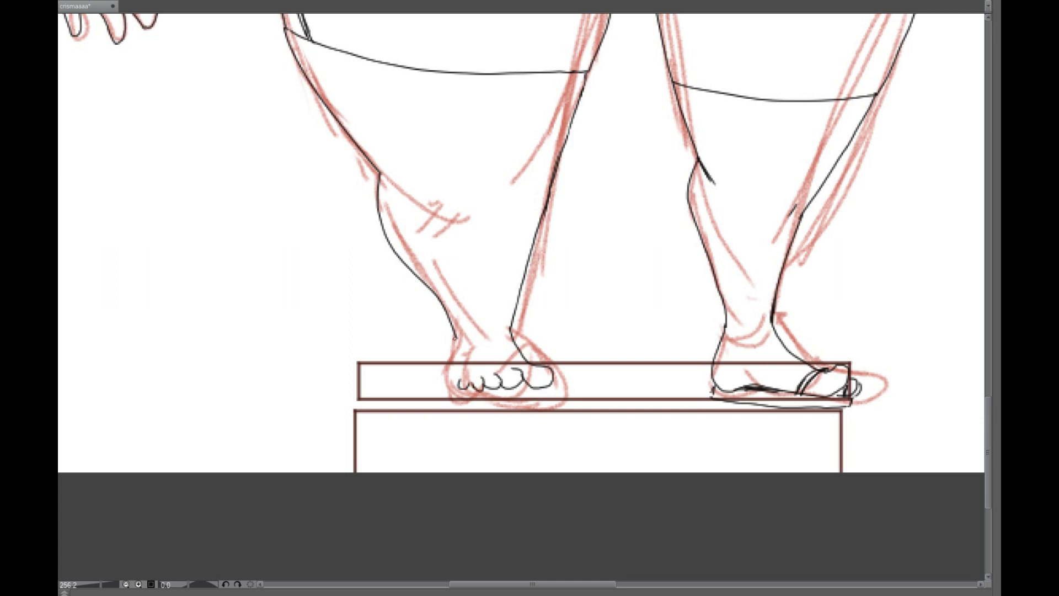
mouse_move(451, 351)
mouse_down()
mouse_move(461, 387)
mouse_move(477, 399)
mouse_move(557, 397)
mouse_move(402, 255)
mouse_move(431, 350)
mouse_up()
key(Delete)
Hide the red sketch and ink the near foot's flip-flop with its sole and strap over the toes.
mouse_move(536, 364)
mouse_down()
mouse_move(447, 379)
mouse_move(518, 369)
mouse_up()
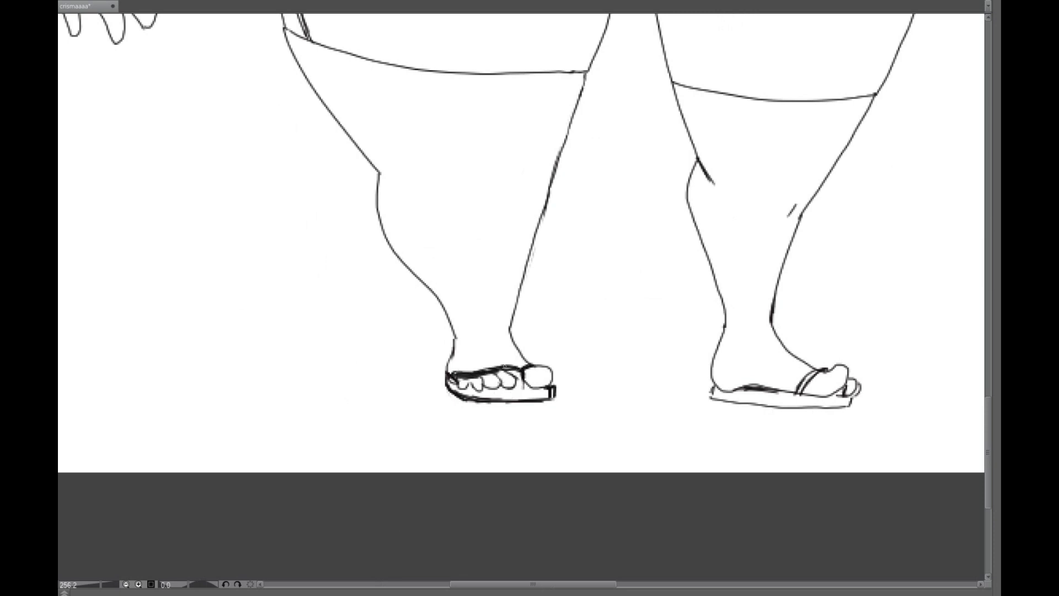
drag(538, 365, 548, 381)
scroll(570, 298, up, 5)
scroll(571, 298, down, 5)
scroll(704, 479, up, 8)
Fill the soles and straps of both flip-flops with solid black.
mouse_move(704, 478)
mouse_down()
mouse_move(652, 426)
mouse_move(599, 443)
mouse_move(412, 448)
mouse_move(402, 472)
mouse_move(456, 466)
mouse_move(440, 495)
mouse_move(398, 451)
mouse_move(396, 428)
mouse_up()
scroll(521, 301, down, 5)
scroll(521, 300, right, 5)
scroll(521, 301, up, 5)
drag(719, 309, 670, 367)
scroll(474, 171, down, 10)
scroll(423, 442, up, 5)
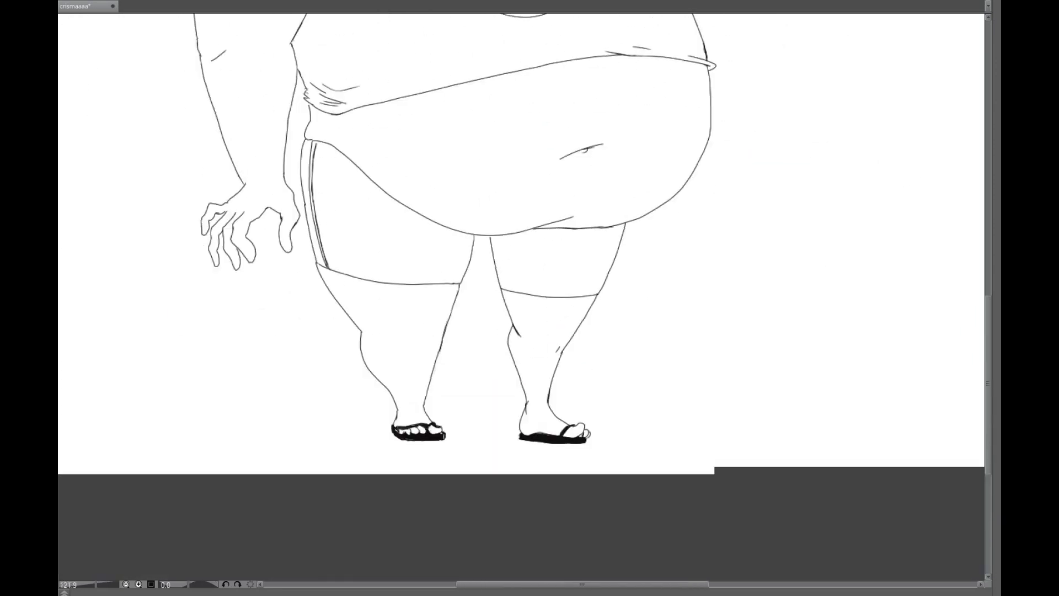
Ink the far arm's outer contour from the sleeve edge past the elbow and down the forearm.
scroll(558, 264, up, 6)
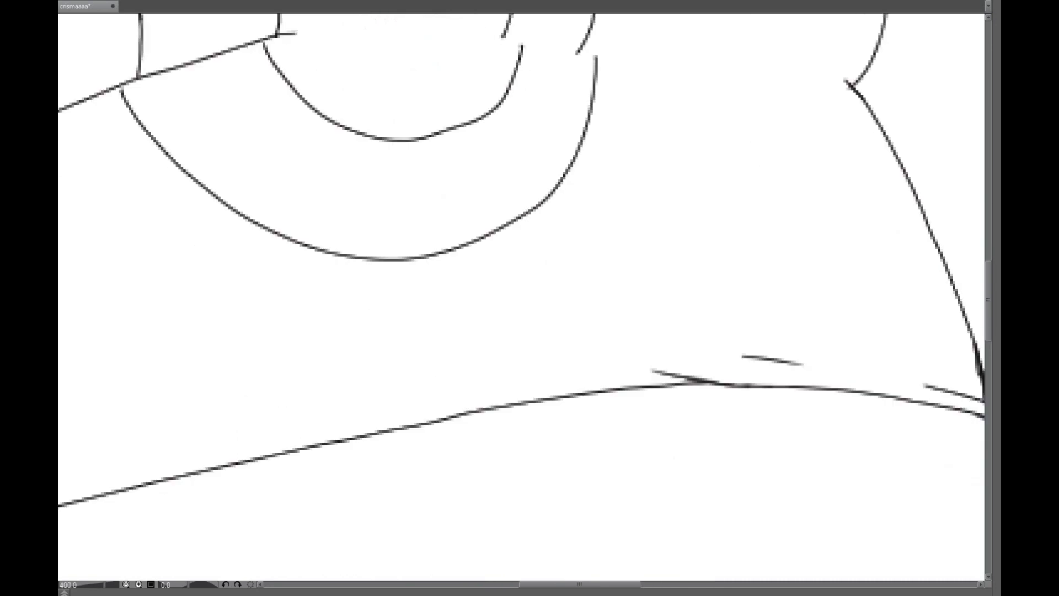
scroll(558, 264, right, 3)
scroll(558, 264, down, 4)
scroll(558, 264, down, 4)
mouse_move(651, 78)
mouse_down()
mouse_move(689, 329)
mouse_move(703, 202)
mouse_up()
key(ctrl+z)
scroll(703, 202, down, 5)
scroll(703, 202, left, 3)
scroll(703, 202, up, 4)
mouse_move(787, 136)
mouse_down()
mouse_move(811, 232)
mouse_move(828, 493)
mouse_up()
scroll(521, 298, down, 4)
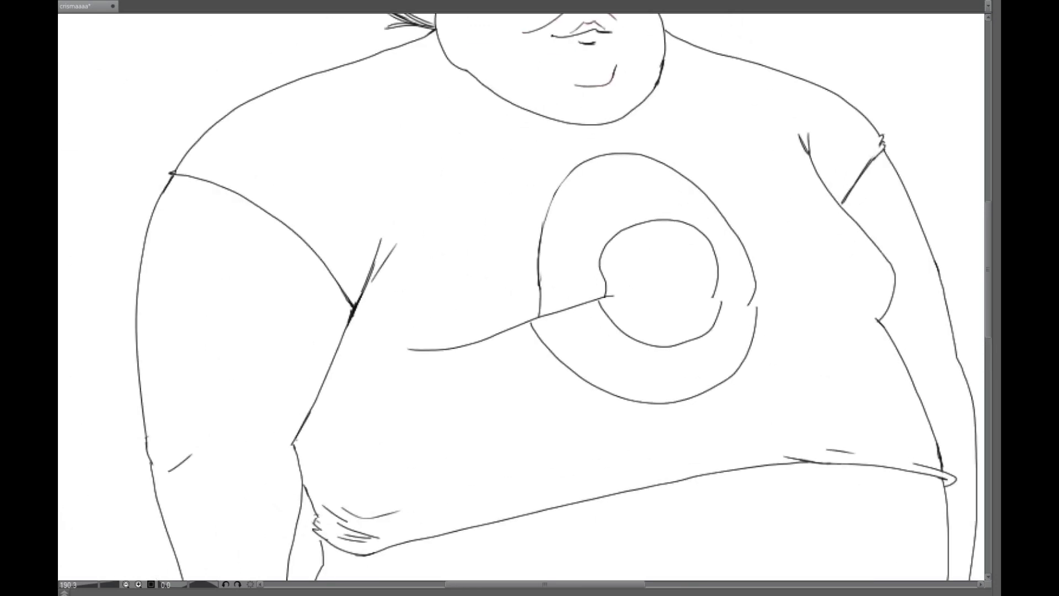
scroll(548, 122, up, 2)
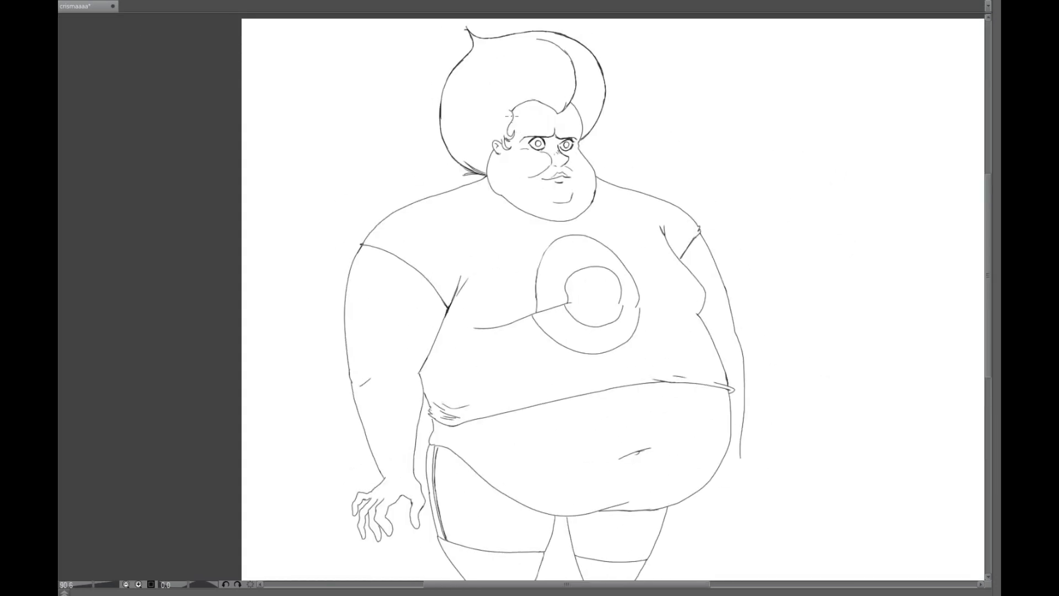
Ink the full figure's far hand with its wrist, hanging thumb and curled fingers beside the belly.
scroll(612, 298, down, 3)
scroll(612, 298, left, 2)
scroll(612, 298, down, 1)
scroll(612, 298, up, 5)
scroll(521, 297, right, 8)
scroll(520, 298, down, 2)
drag(696, 223, 745, 306)
mouse_move(649, 252)
mouse_down()
mouse_move(645, 297)
mouse_move(660, 338)
mouse_up()
mouse_move(685, 298)
mouse_down()
mouse_move(756, 334)
mouse_move(730, 360)
mouse_move(738, 387)
mouse_move(752, 326)
mouse_move(714, 349)
mouse_move(707, 387)
mouse_move(731, 344)
mouse_move(693, 333)
mouse_up()
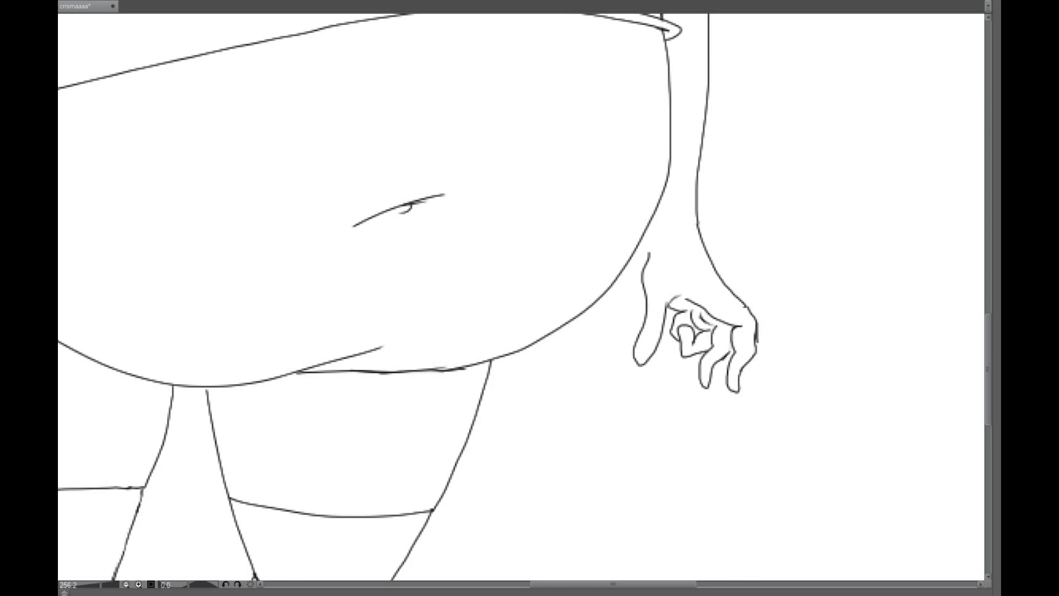
Redraw the small skin fold at the near hip between the shirt hem and the underwear.
scroll(179, 264, down, 5)
scroll(179, 265, up, 4)
key(ctrl+z)
key(ctrl+z)
drag(366, 265, 366, 304)
key(ctrl+z)
drag(367, 264, 366, 304)
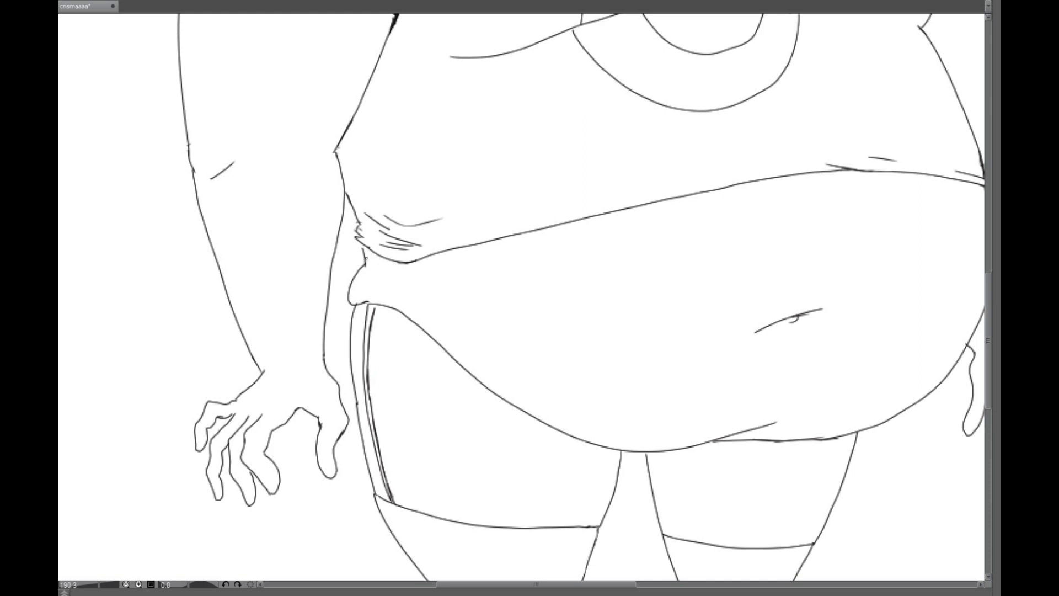
Show the red sketch again and ink the shouting head's nose, nostril and the crease running from cheek to mouth.
drag(607, 386, 485, 226)
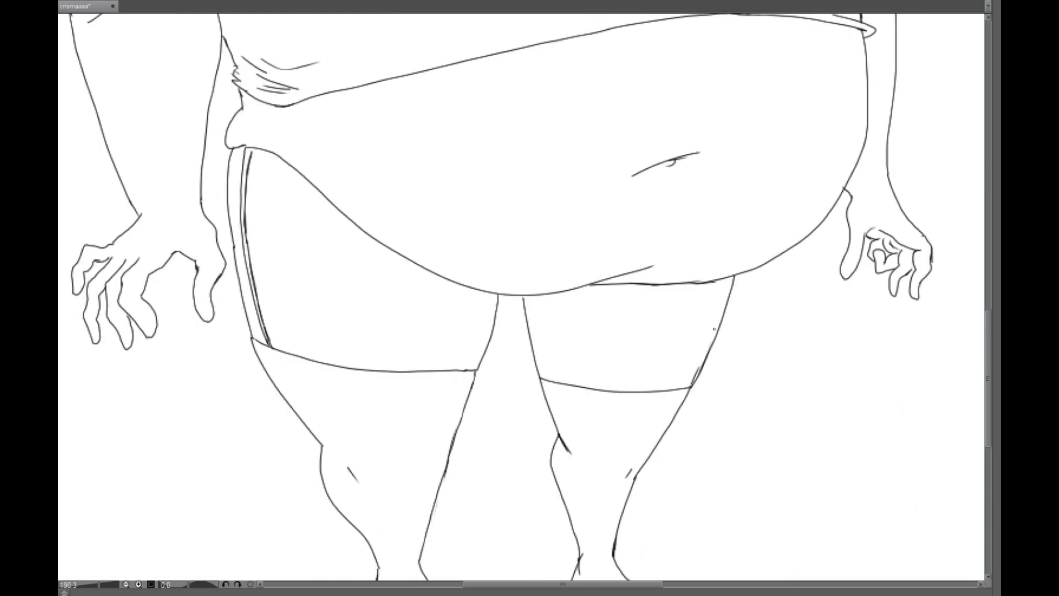
scroll(714, 329, up, 10)
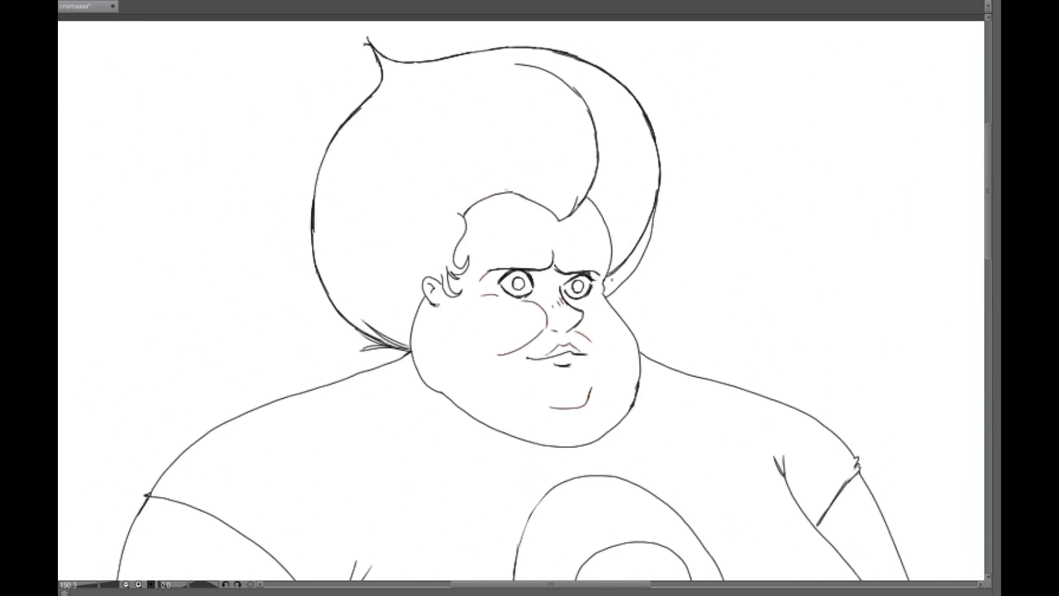
drag(404, 274, 83, 138)
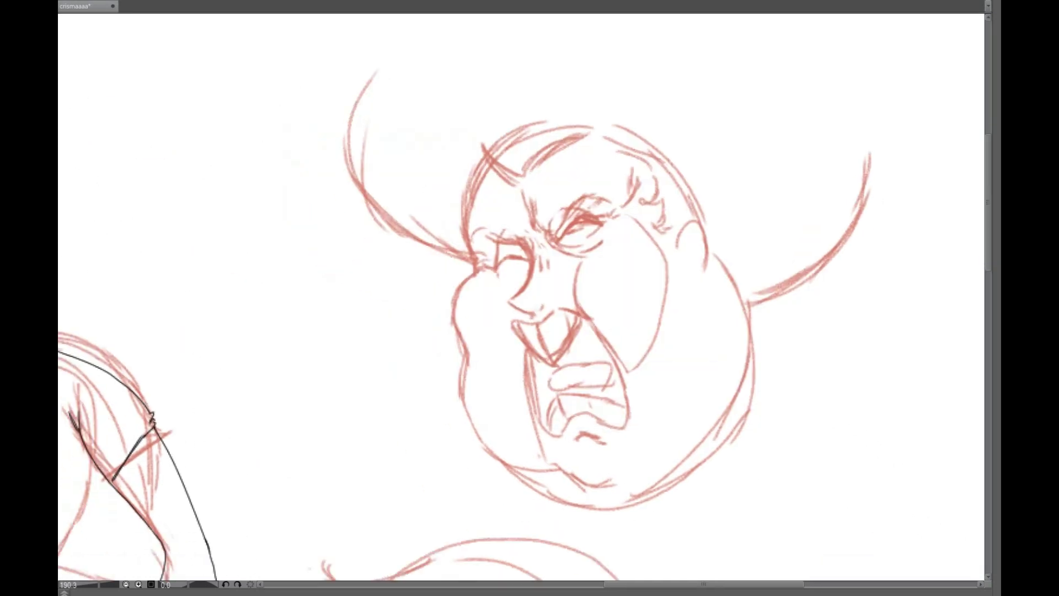
scroll(521, 298, up, 2)
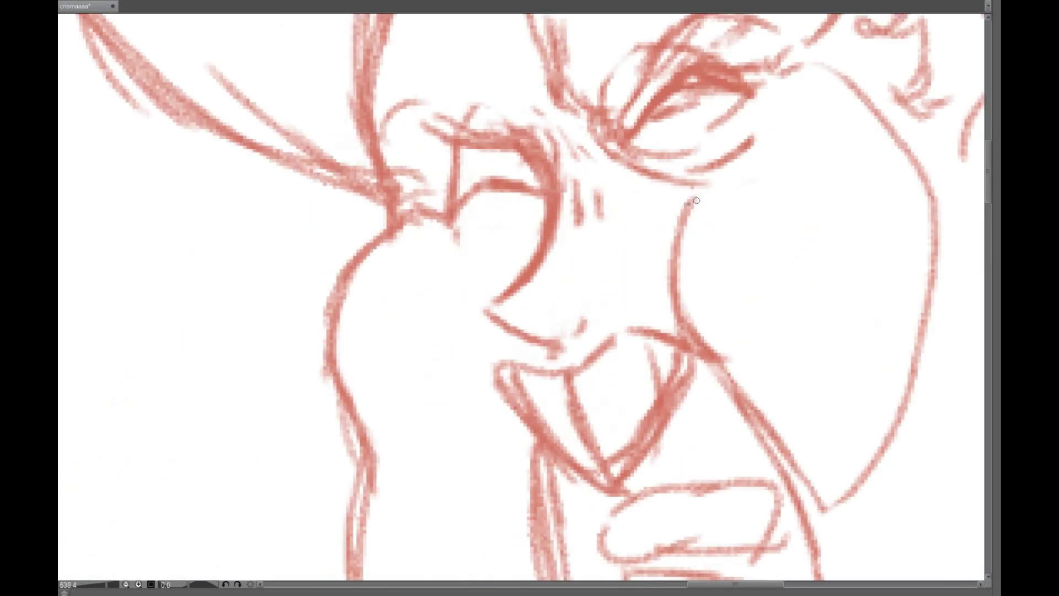
scroll(549, 293, up, 1)
drag(535, 260, 504, 320)
key(ctrl+z)
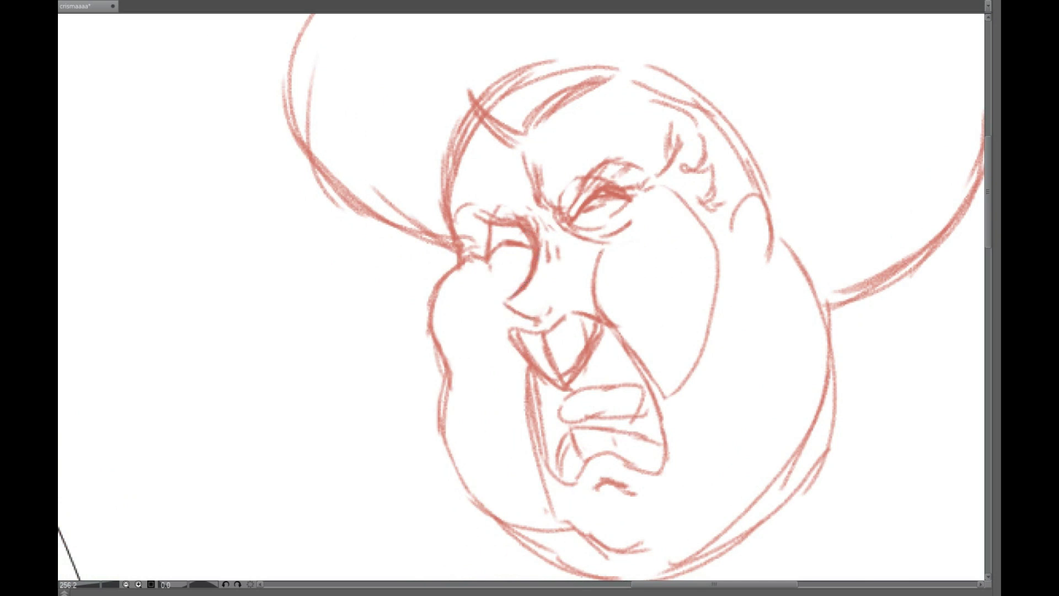
scroll(518, 293, up, 5)
mouse_move(535, 157)
mouse_down()
mouse_move(484, 298)
mouse_move(554, 344)
mouse_move(544, 171)
mouse_up()
drag(656, 40, 758, 290)
mouse_move(675, 200)
mouse_down()
mouse_move(472, 211)
mouse_move(516, 358)
mouse_move(532, 462)
mouse_move(641, 479)
mouse_move(791, 443)
mouse_move(745, 288)
mouse_move(561, 183)
mouse_move(699, 215)
mouse_up()
Ink the shouting head's open mouth with its upper teeth, tongue and lower teeth.
mouse_move(484, 221)
mouse_down()
mouse_move(582, 332)
mouse_move(646, 249)
mouse_move(641, 200)
mouse_move(662, 224)
mouse_up()
mouse_move(580, 330)
mouse_down()
mouse_move(541, 223)
mouse_move(537, 246)
mouse_move(534, 227)
mouse_move(581, 331)
mouse_up()
key(ctrl+z)
mouse_move(788, 448)
mouse_down()
mouse_move(586, 420)
mouse_move(631, 399)
mouse_up()
key(ctrl+z)
key(ctrl+z)
mouse_move(569, 509)
mouse_down()
mouse_move(767, 458)
mouse_move(652, 248)
mouse_move(737, 72)
mouse_up()
key(ctrl+z)
key(Delete)
mouse_move(738, 389)
mouse_down()
mouse_move(718, 320)
mouse_move(624, 346)
mouse_move(706, 321)
mouse_move(592, 342)
mouse_move(707, 372)
mouse_move(665, 394)
mouse_move(692, 370)
mouse_up()
key(ctrl+z)
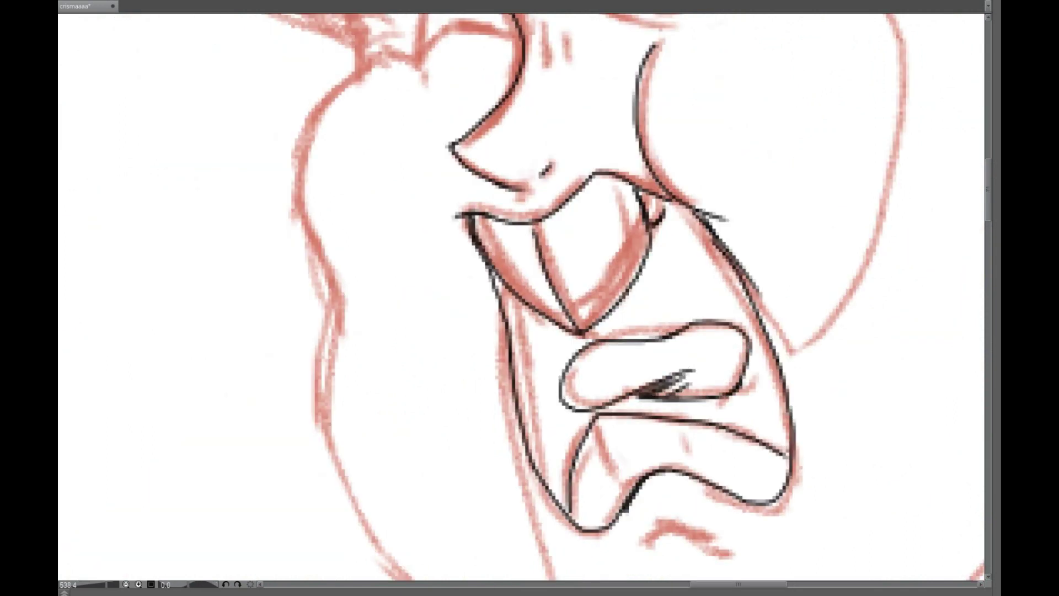
drag(702, 218, 789, 340)
drag(471, 177, 447, 242)
scroll(513, 483, down, 5)
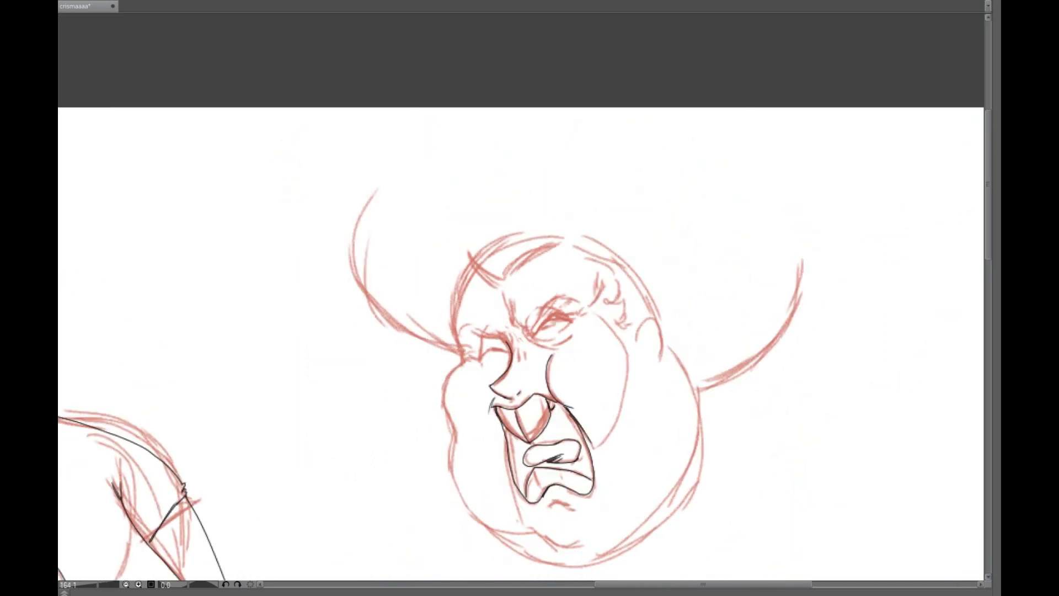
Ink the shouting head's squeezed-shut eyes with thick black lash lines, plus the frowning brows.
scroll(478, 357, up, 5)
mouse_move(642, 295)
mouse_down()
mouse_move(692, 252)
mouse_move(743, 263)
mouse_move(747, 247)
mouse_move(707, 235)
mouse_move(645, 289)
mouse_up()
drag(673, 256, 745, 243)
mouse_move(524, 334)
mouse_down()
mouse_move(569, 343)
mouse_move(482, 366)
mouse_move(501, 335)
mouse_up()
drag(764, 238, 811, 225)
drag(767, 197, 705, 184)
mouse_move(670, 221)
mouse_down()
mouse_move(724, 176)
mouse_move(579, 292)
mouse_up()
drag(573, 207, 580, 256)
drag(577, 302, 461, 286)
drag(419, 280, 433, 300)
Ink the shouting head's forehead contour, the upper bulge of the far cheek and the mark below the mouth.
drag(459, 84, 428, 331)
key(ctrl+z)
mouse_move(459, 84)
mouse_down()
mouse_move(409, 281)
mouse_move(437, 362)
mouse_up()
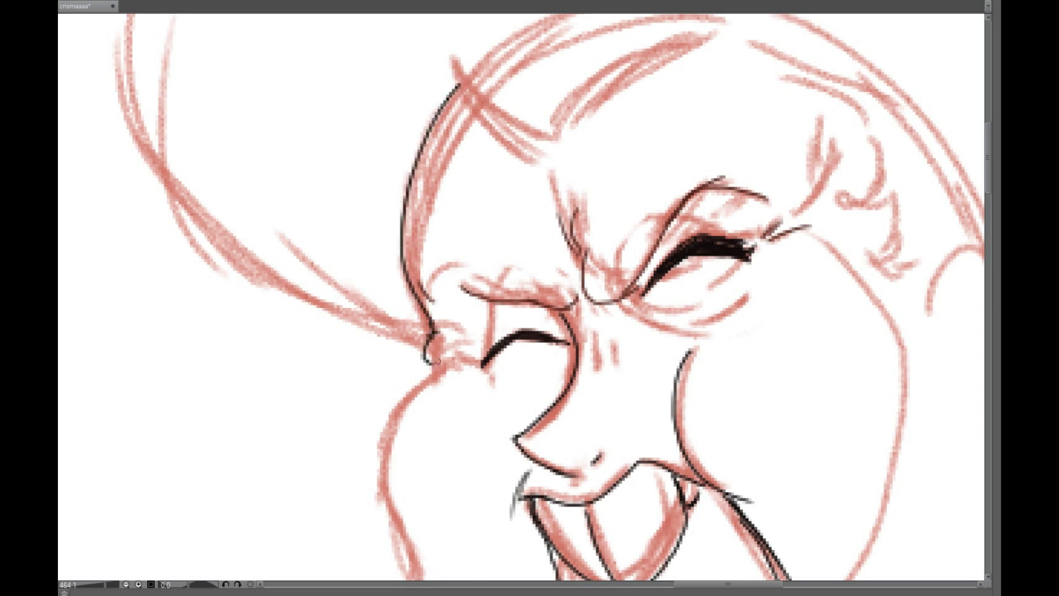
scroll(521, 301, down, 5)
mouse_move(422, 114)
mouse_down()
mouse_move(368, 166)
mouse_move(397, 337)
mouse_up()
scroll(521, 301, down, 2)
scroll(607, 464, down, 4)
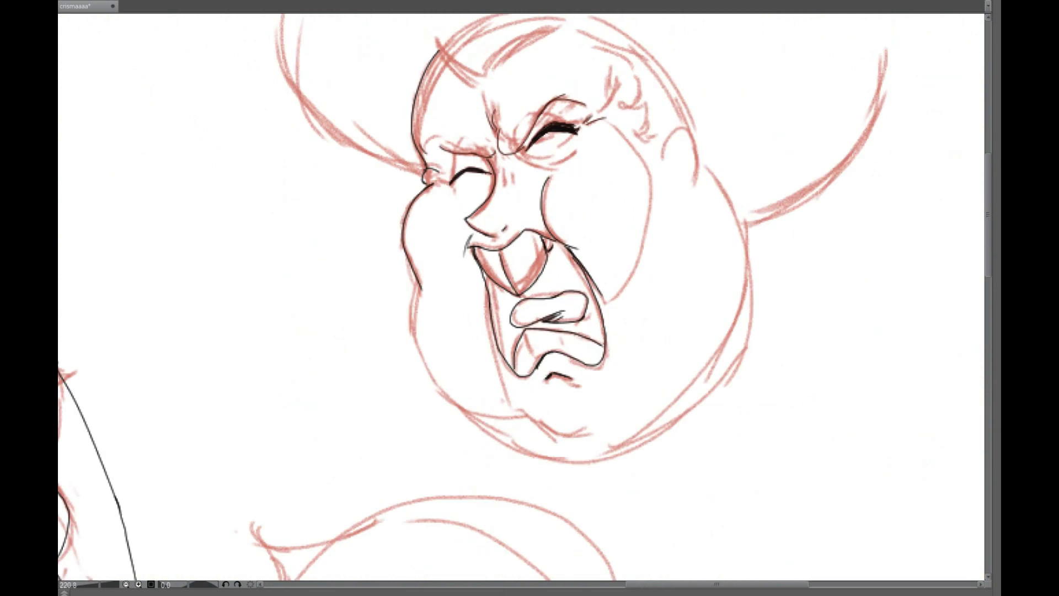
Ink the shouting head's lower far cheek down to the chin, undoing unsatisfactory strokes.
scroll(551, 463, up, 1)
drag(367, 288, 524, 489)
key(ctrl+z)
drag(367, 283, 453, 451)
key(ctrl+z)
key(ctrl+z)
mouse_move(367, 277)
mouse_down()
mouse_move(466, 447)
mouse_move(452, 427)
mouse_move(444, 460)
mouse_move(381, 375)
mouse_move(447, 424)
mouse_move(423, 432)
mouse_move(457, 441)
mouse_move(733, 337)
mouse_move(736, 259)
mouse_move(606, 385)
mouse_up()
key(ctrl+z)
key(ctrl+z)
key(ctrl+z)
key(ctrl+z)
Ink the shouting head's rounded jaw from the chin up the near side, and add a short cheek crease.
drag(479, 135, 312, 518)
key(ctrl+z)
drag(480, 136, 477, 523)
key(ctrl+z)
mouse_move(485, 134)
mouse_down()
mouse_move(323, 419)
mouse_move(479, 526)
mouse_up()
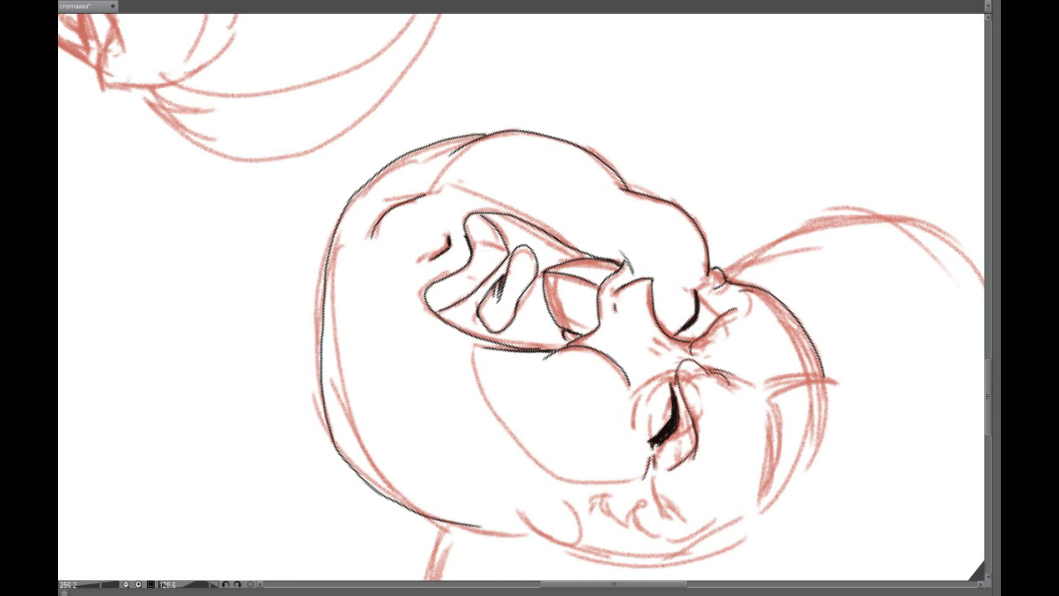
drag(397, 215, 668, 272)
key(ctrl+h)
key(ctrl+h)
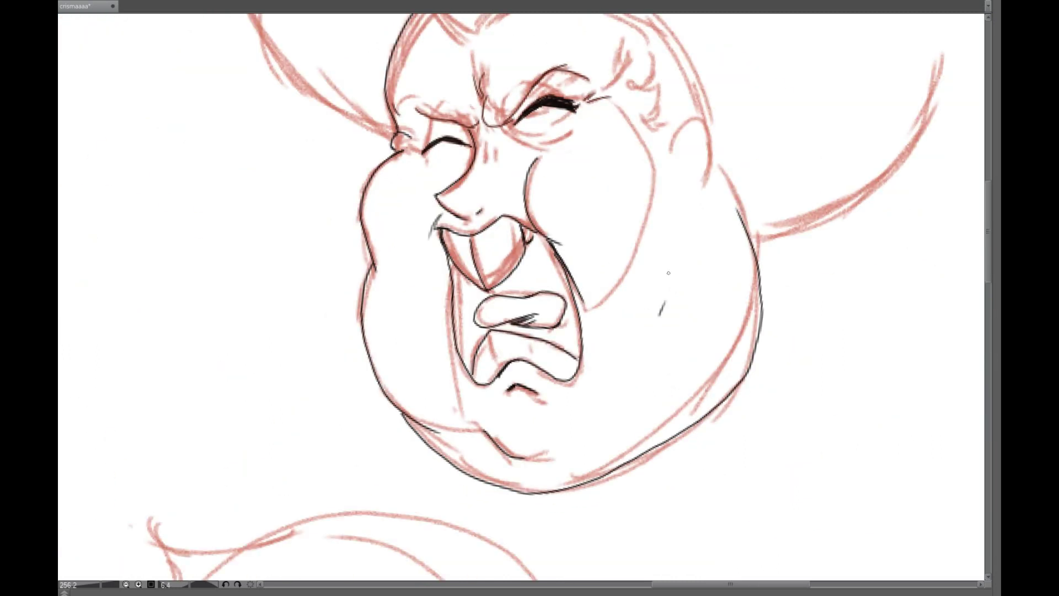
Ink the shouting head's sideburn curls and ear, and the hair outline sweeping out from the nape with its small tuft.
drag(684, 117, 720, 171)
drag(720, 171, 608, 340)
drag(513, 170, 560, 307)
drag(613, 359, 640, 405)
key(ctrl+z)
mouse_move(605, 333)
mouse_down()
mouse_move(644, 413)
mouse_move(697, 411)
mouse_move(696, 375)
mouse_up()
key(ctrl+z)
drag(680, 403, 877, 194)
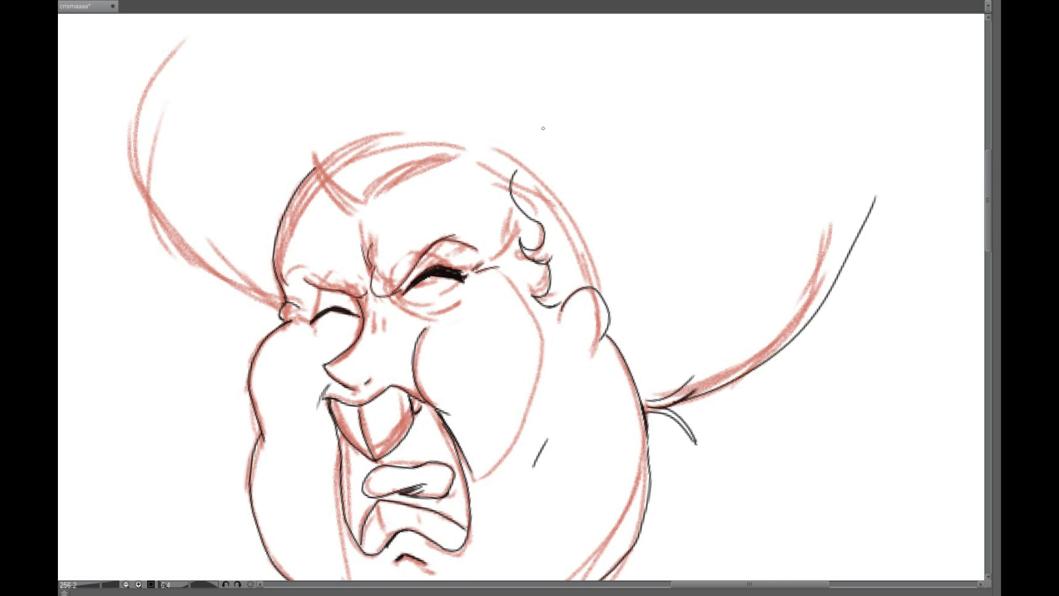
Ink the shouting head's hairline and the far side of its huge hair outline, sweeping up from the temple.
key(ctrl+z)
mouse_move(365, 203)
mouse_down()
mouse_move(337, 213)
mouse_move(210, 355)
mouse_move(309, 236)
mouse_move(280, 259)
mouse_up()
key(ctrl+z)
drag(319, 220, 227, 367)
drag(349, 205, 301, 234)
mouse_move(236, 321)
mouse_down()
mouse_move(218, 386)
mouse_move(118, 163)
mouse_up()
key(ctrl+0)
drag(159, 76, 118, 157)
drag(267, 364, 177, 288)
drag(242, 341, 171, 272)
key(ctrl+z)
key(ctrl+z)
mouse_move(274, 364)
mouse_down()
mouse_move(246, 347)
mouse_move(254, 367)
mouse_move(231, 359)
mouse_move(212, 336)
mouse_up()
Ink the shouting head's front hair lock curving down to the hairline's point on the forehead.
mouse_move(498, 175)
mouse_down()
mouse_move(432, 162)
mouse_move(348, 219)
mouse_move(279, 142)
mouse_up()
key(ctrl+z)
key(ctrl+z)
key(ctrl+z)
mouse_move(350, 227)
mouse_down()
mouse_move(298, 95)
mouse_move(288, 175)
mouse_up()
mouse_move(379, 164)
mouse_down()
mouse_move(338, 210)
mouse_move(350, 219)
mouse_up()
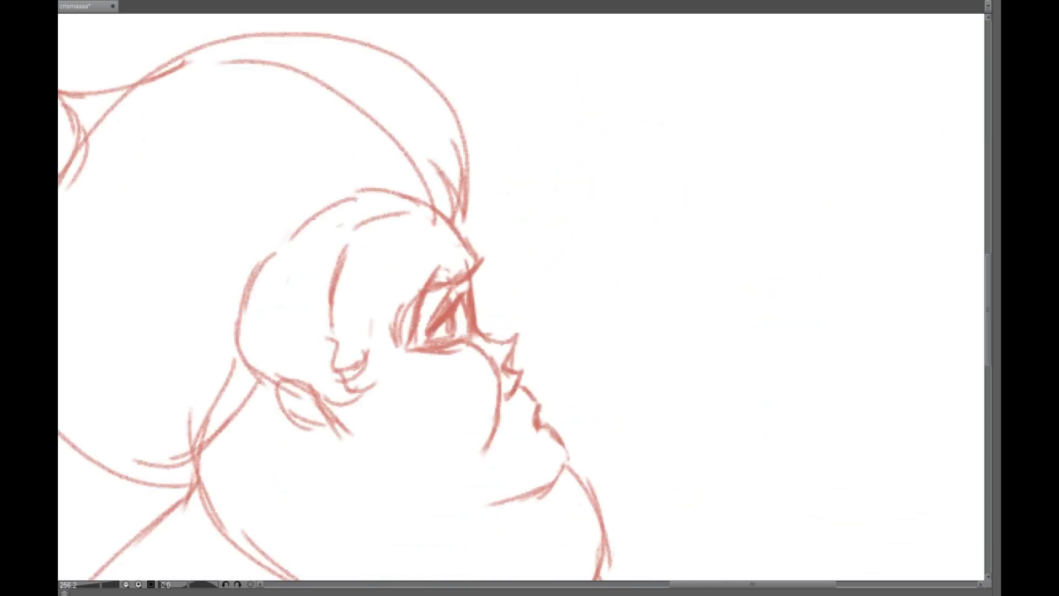
Ink the profile head's nose, lips, rounded chin and the front underside of the jaw.
drag(496, 331, 601, 254)
drag(578, 200, 609, 291)
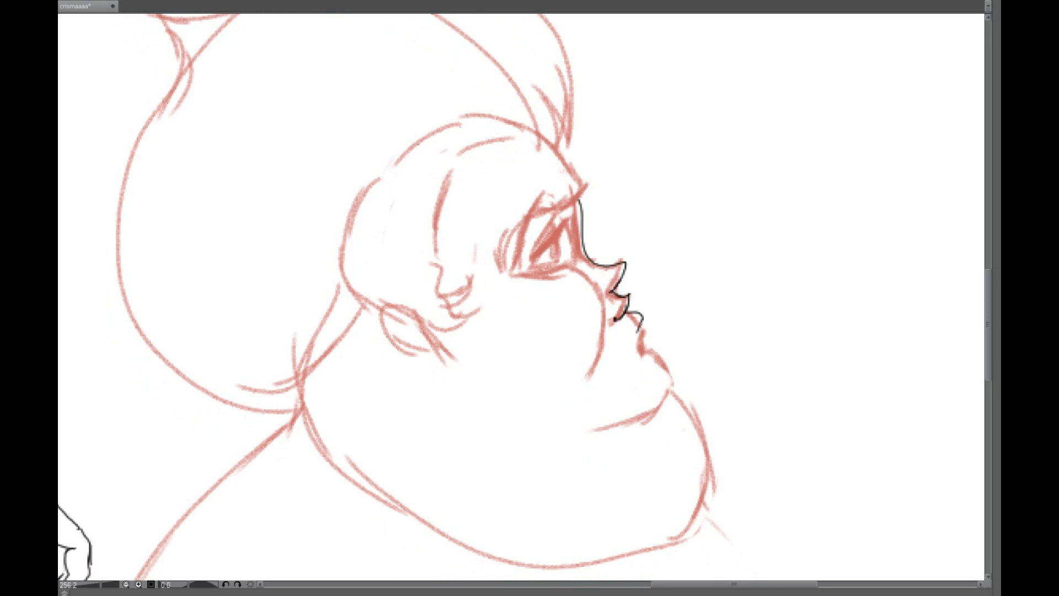
key(ctrl+z)
mouse_move(639, 330)
mouse_down()
mouse_move(666, 356)
mouse_move(650, 403)
mouse_move(436, 529)
mouse_up()
Ink the profile head's cheek crease, eye, brow and forehead contour.
drag(568, 270, 595, 378)
drag(534, 264, 560, 246)
mouse_move(554, 242)
mouse_down()
mouse_move(552, 262)
mouse_move(508, 269)
mouse_up()
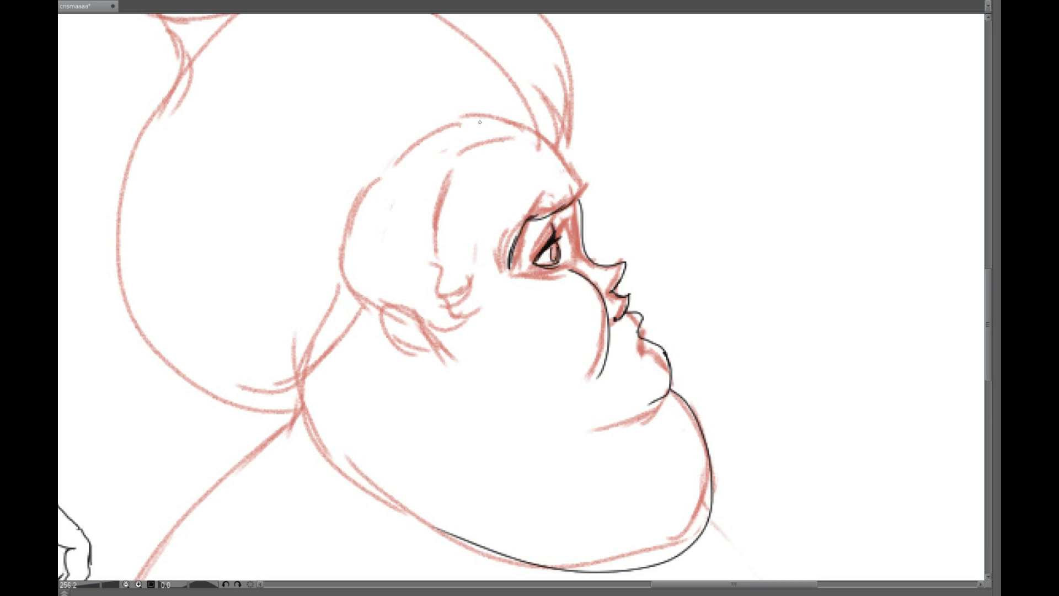
drag(558, 156, 579, 199)
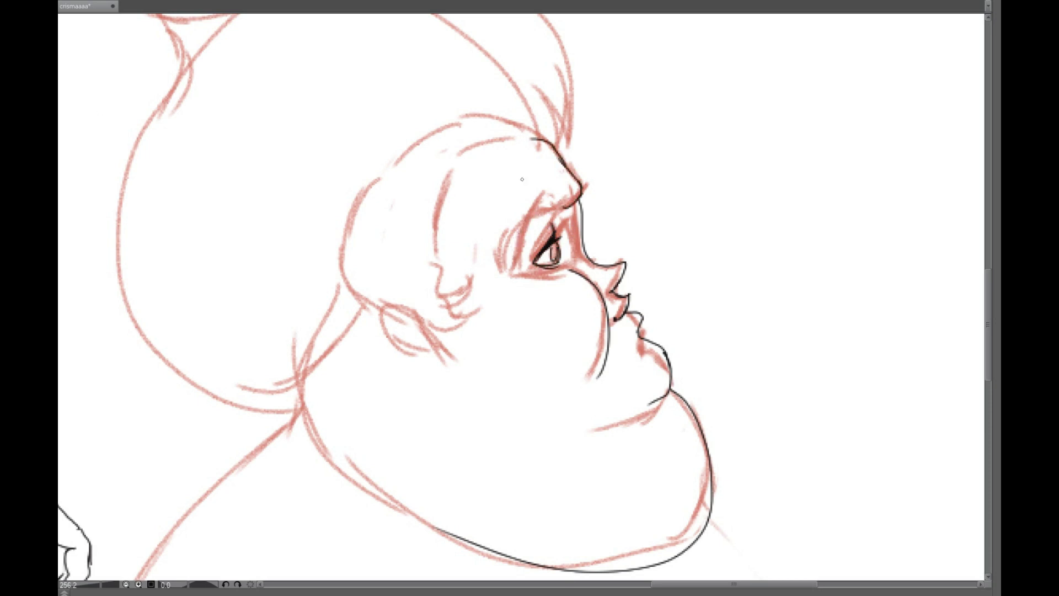
Ink the profile head's hairline with its curled sideburn and the ear.
mouse_move(533, 139)
mouse_down()
mouse_move(436, 233)
mouse_move(476, 319)
mouse_move(426, 307)
mouse_move(422, 349)
mouse_move(463, 168)
mouse_move(490, 148)
mouse_move(448, 190)
mouse_move(441, 234)
mouse_up()
key(ctrl+z)
key(ctrl+z)
drag(441, 233, 576, 382)
Ink the profile head's huge hair outline from forehead to nape, and rework the pointed tuft at its back.
mouse_move(700, 312)
mouse_down()
mouse_move(250, 135)
mouse_move(397, 546)
mouse_up()
key(ctrl+z)
mouse_move(251, 145)
mouse_down()
mouse_move(393, 519)
mouse_move(246, 416)
mouse_move(259, 298)
mouse_up()
key(ctrl+z)
key(ctrl+z)
mouse_move(432, 558)
mouse_down()
mouse_move(250, 136)
mouse_move(245, 319)
mouse_up()
key(ctrl+z)
key(e)
mouse_move(252, 141)
mouse_down()
mouse_move(275, 205)
mouse_move(246, 145)
mouse_move(276, 203)
mouse_move(253, 161)
mouse_move(296, 165)
mouse_up()
key(e)
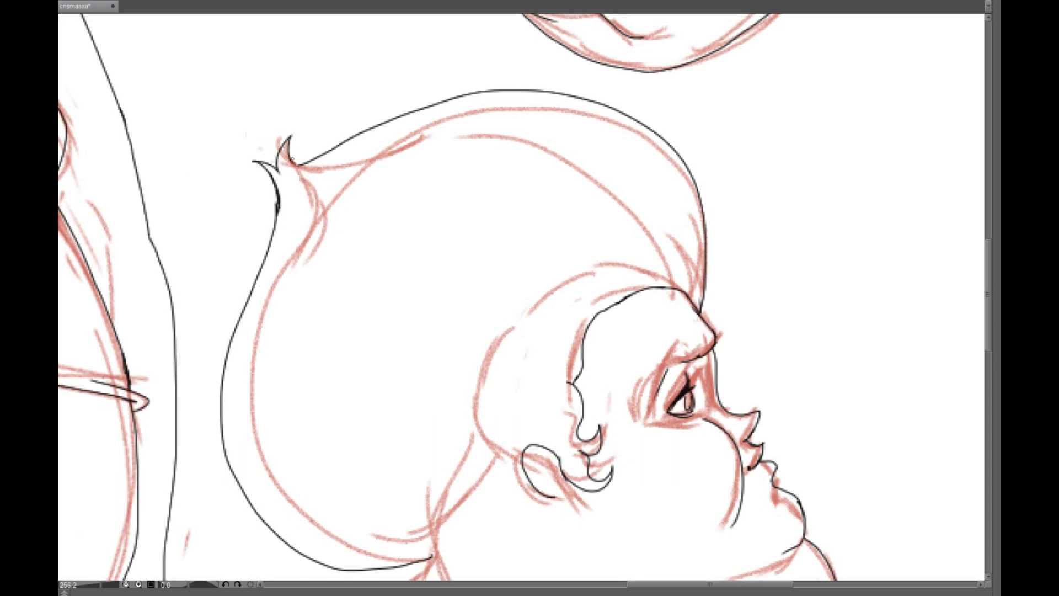
Ink the inner line of the profile head's front hair lock and the hair edge behind the ear.
drag(686, 294, 572, 232)
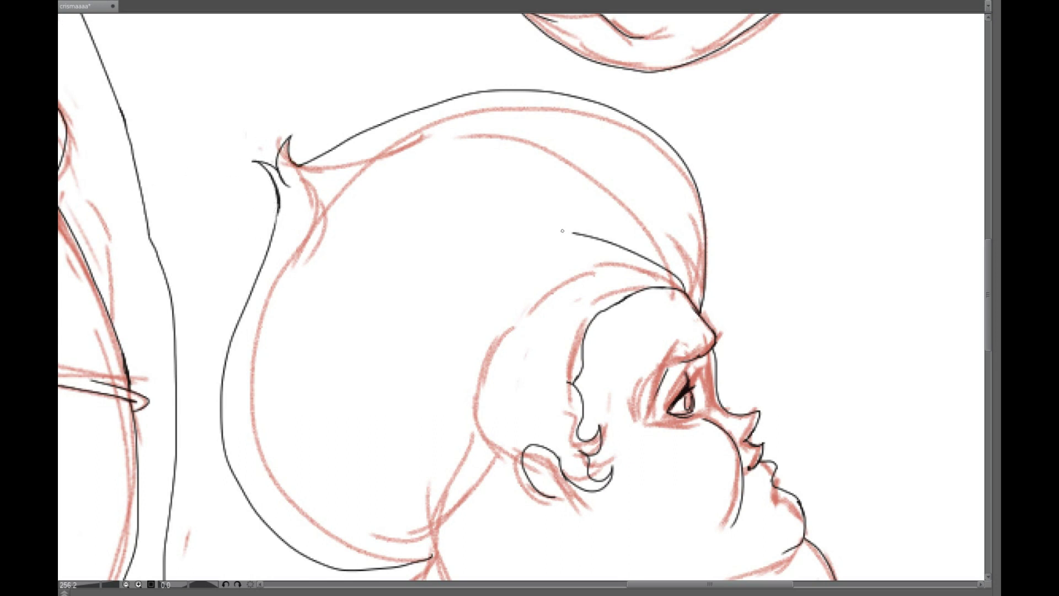
drag(523, 453, 488, 411)
scroll(521, 296, down, 5)
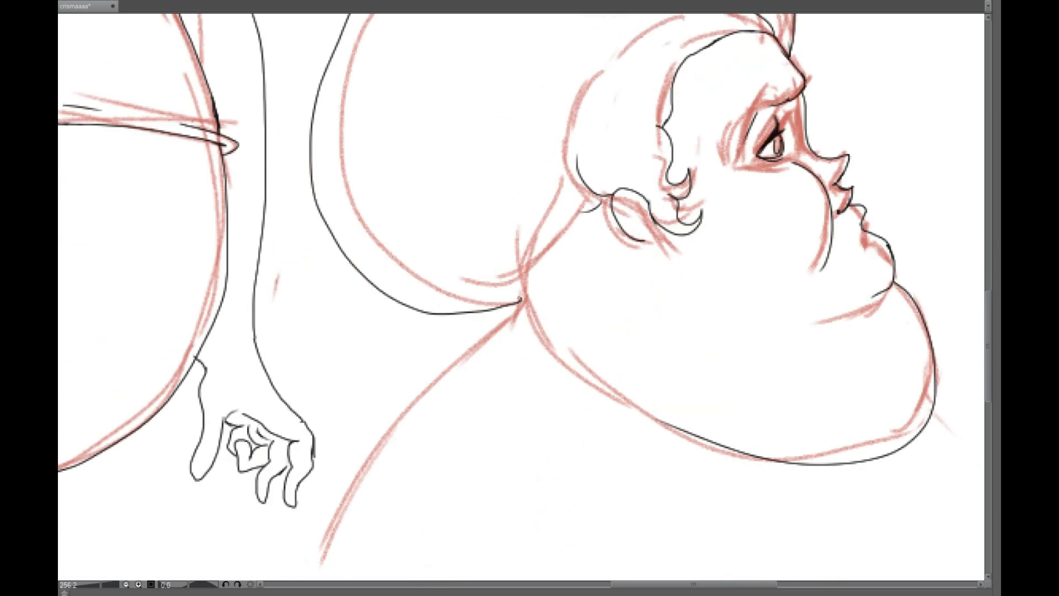
Ink the profile head's rear cheek from the ear to the neck and complete the jaw's underside.
mouse_move(447, 206)
mouse_down()
mouse_move(366, 322)
mouse_move(337, 310)
mouse_move(367, 323)
mouse_move(340, 307)
mouse_up()
key(ctrl+z)
key(ctrl+z)
drag(606, 166, 717, 386)
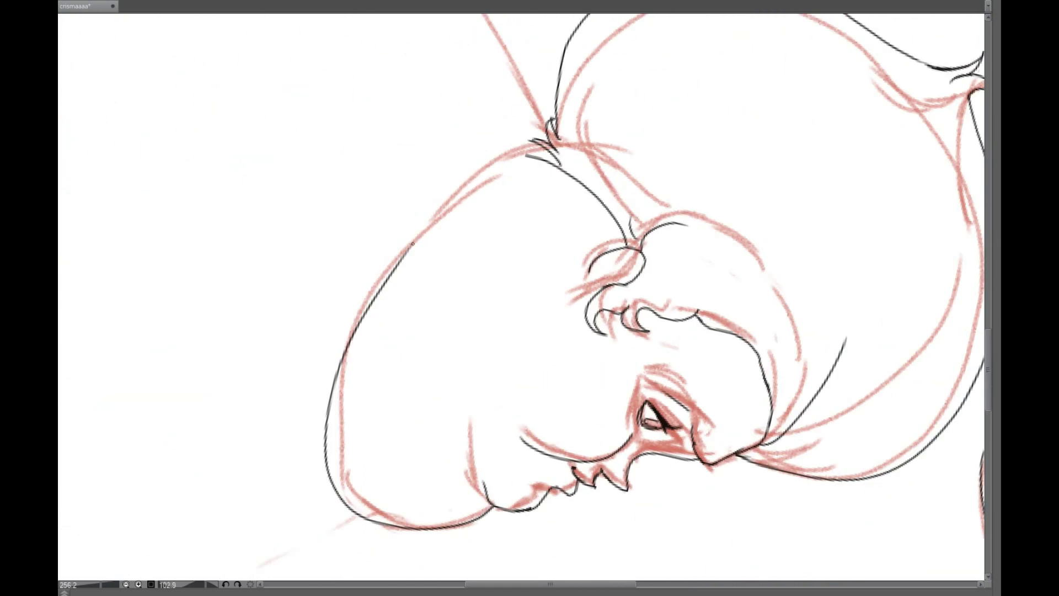
key(Home)
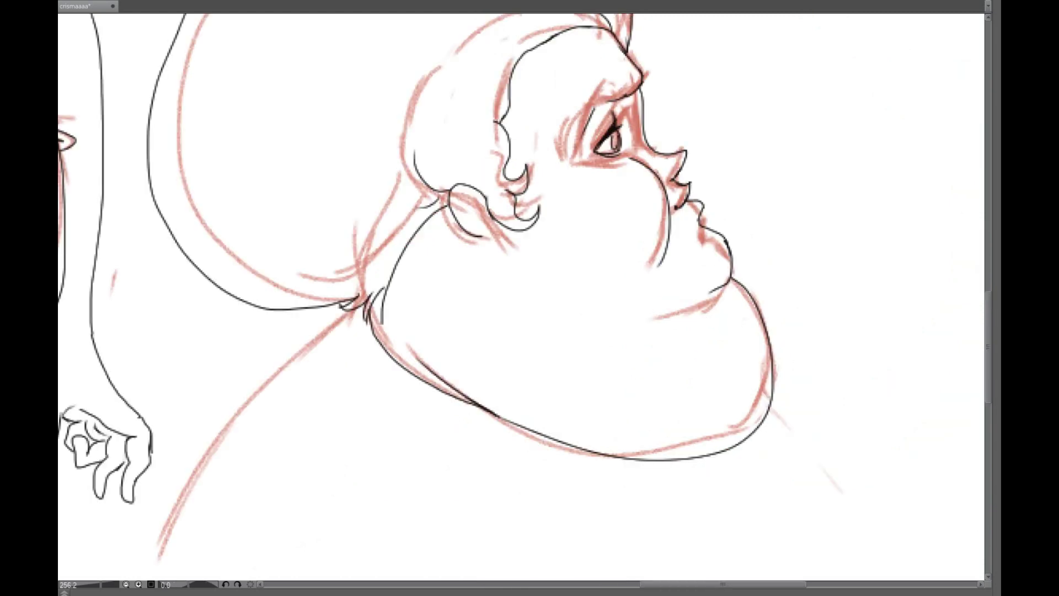
Ink the profile head's nape hair strands and the back line running down from the neck.
drag(492, 222, 433, 262)
drag(486, 234, 296, 475)
drag(717, 331, 358, 303)
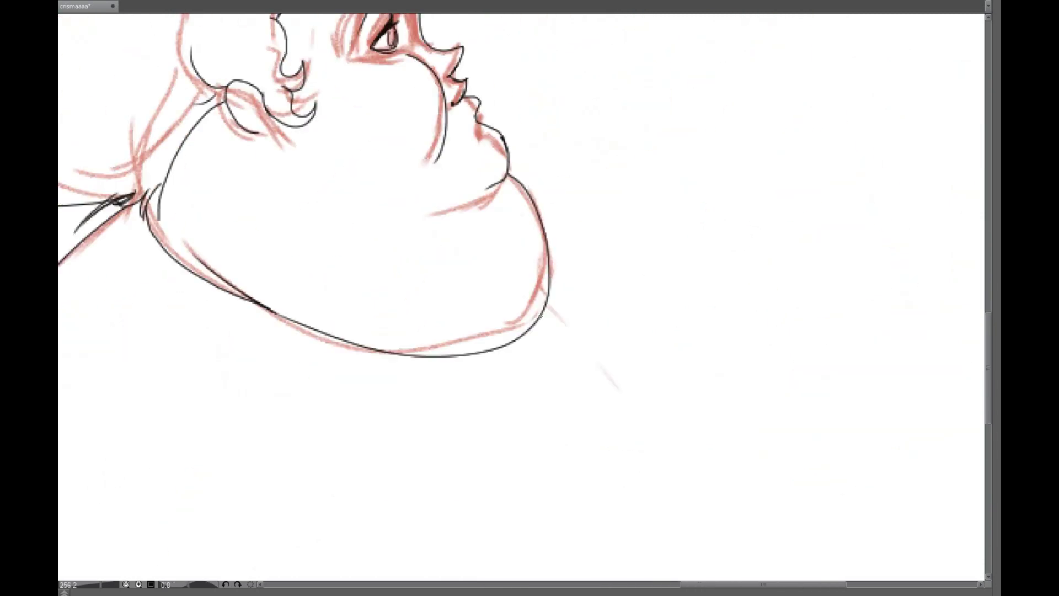
drag(703, 205, 474, 279)
key(Home)
Hide the red sketch, detail the shouting head's nostril and turn its frowning brow lines reddish brown.
mouse_move(550, 300)
mouse_down()
mouse_move(770, 374)
mouse_move(851, 569)
mouse_up()
drag(772, 166, 802, 210)
drag(772, 137, 772, 469)
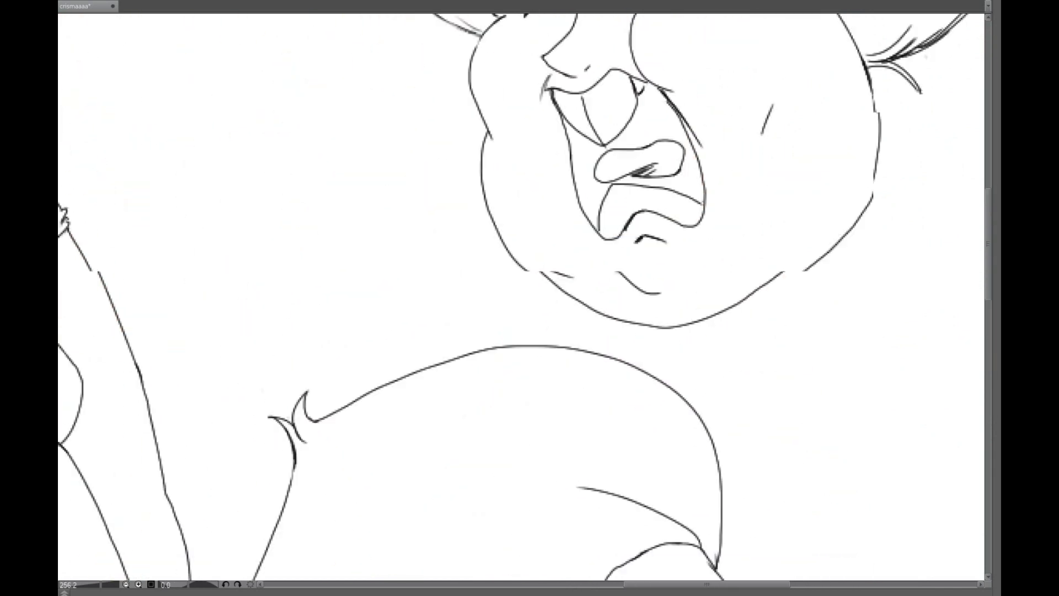
drag(721, 16, 809, 191)
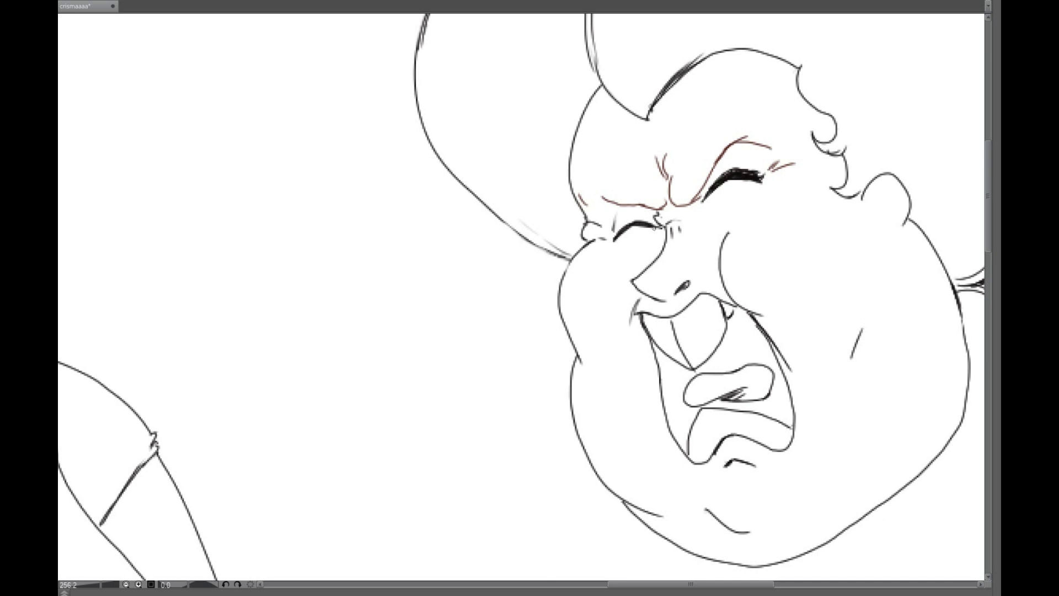
Select the full figure's far forearm and hand, rotate them slightly inward toward the belly, and apply the transformation.
scroll(655, 227, down, 5)
scroll(655, 226, up, 5)
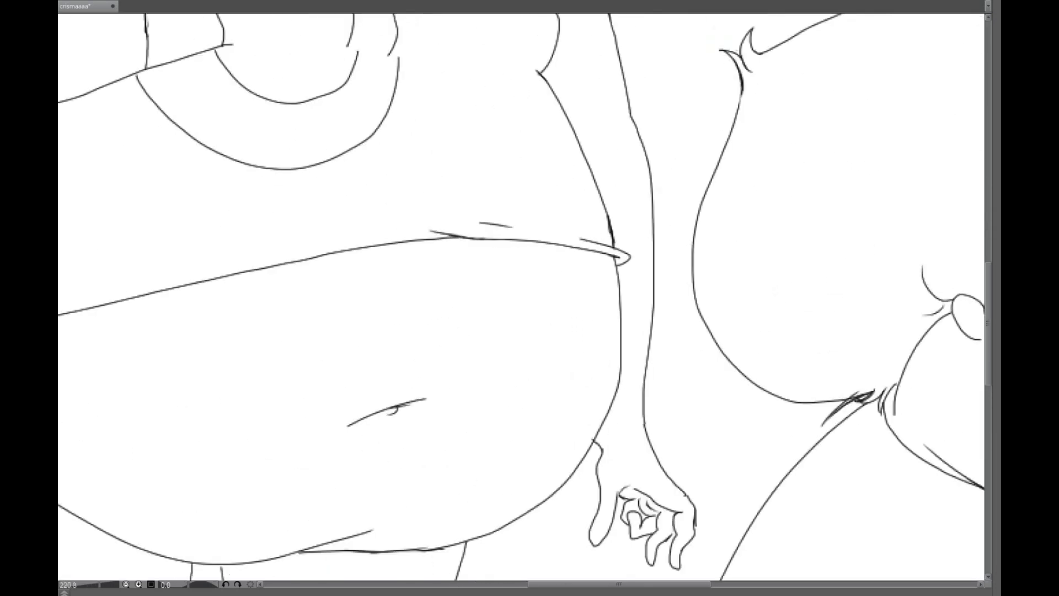
mouse_move(601, 438)
mouse_down()
mouse_move(633, 201)
mouse_move(723, 518)
mouse_move(675, 186)
mouse_move(639, 358)
mouse_up()
key(ctrl+z)
scroll(521, 296, down, 1)
key(ctrl+t)
scroll(521, 296, down, 2)
scroll(521, 297, up, 2)
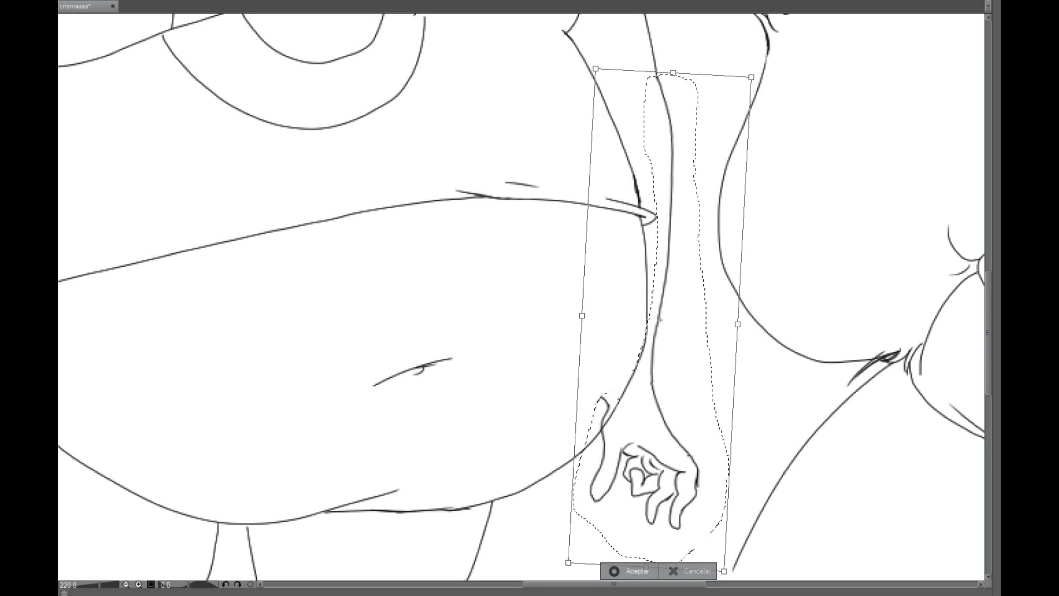
key(Return)
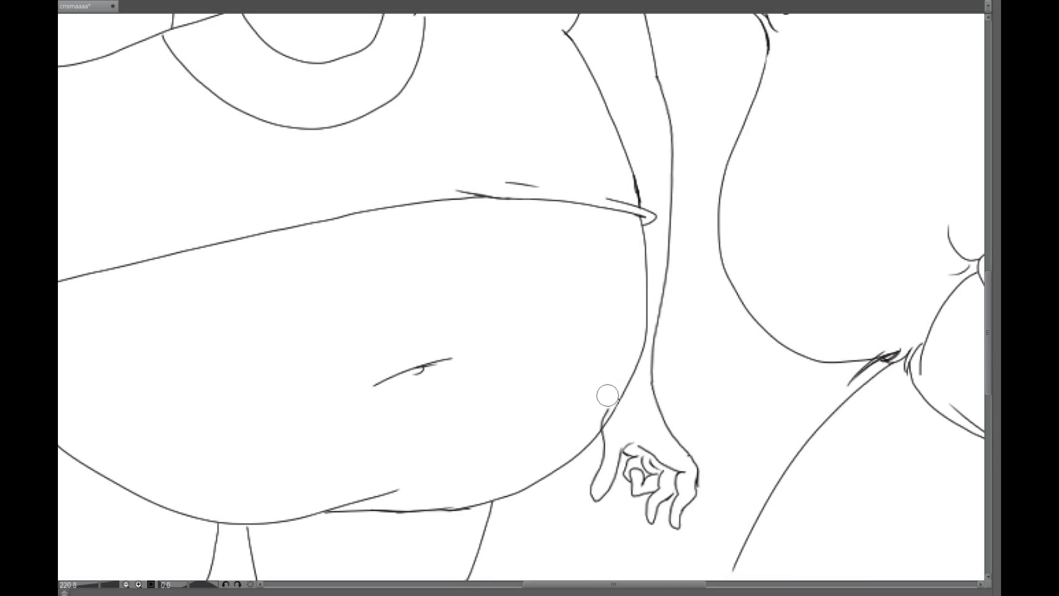
Select the full figure's far hand, enlarge it slightly with a transformation, and apply it.
scroll(593, 418, down, 5)
scroll(530, 298, down, 2)
scroll(530, 297, up, 5)
scroll(530, 297, down, 2)
scroll(568, 356, up, 5)
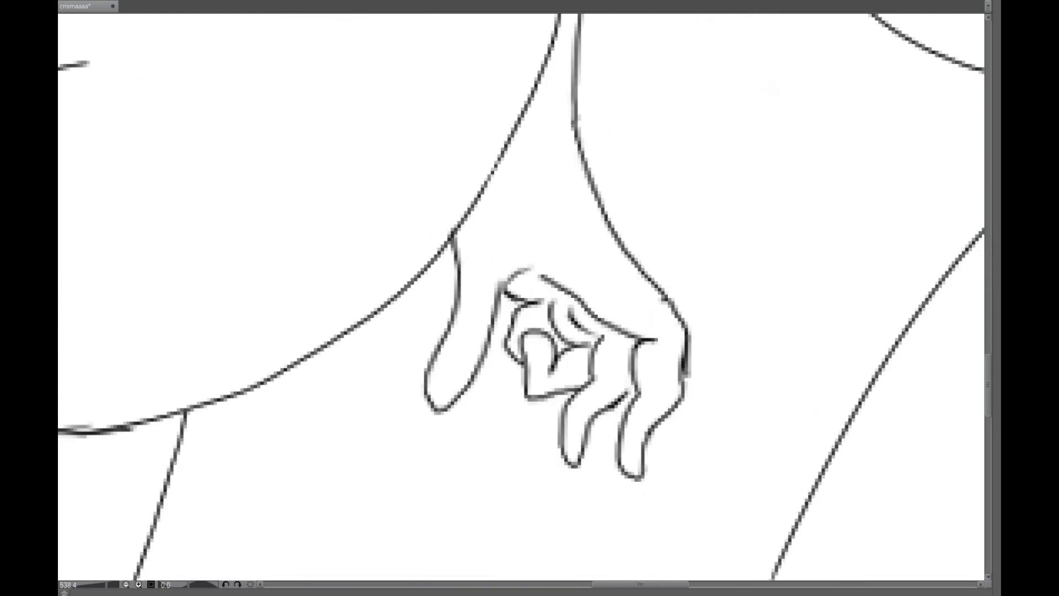
mouse_move(447, 331)
mouse_down()
mouse_move(596, 194)
mouse_move(452, 309)
mouse_up()
key(ctrl+t)
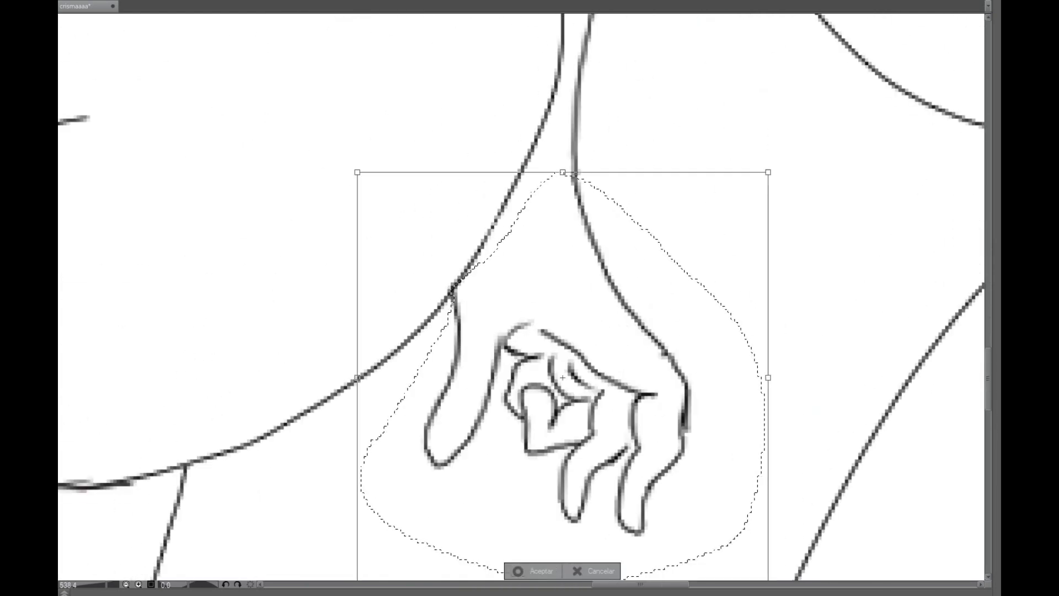
scroll(511, 307, down, 4)
key(Return)
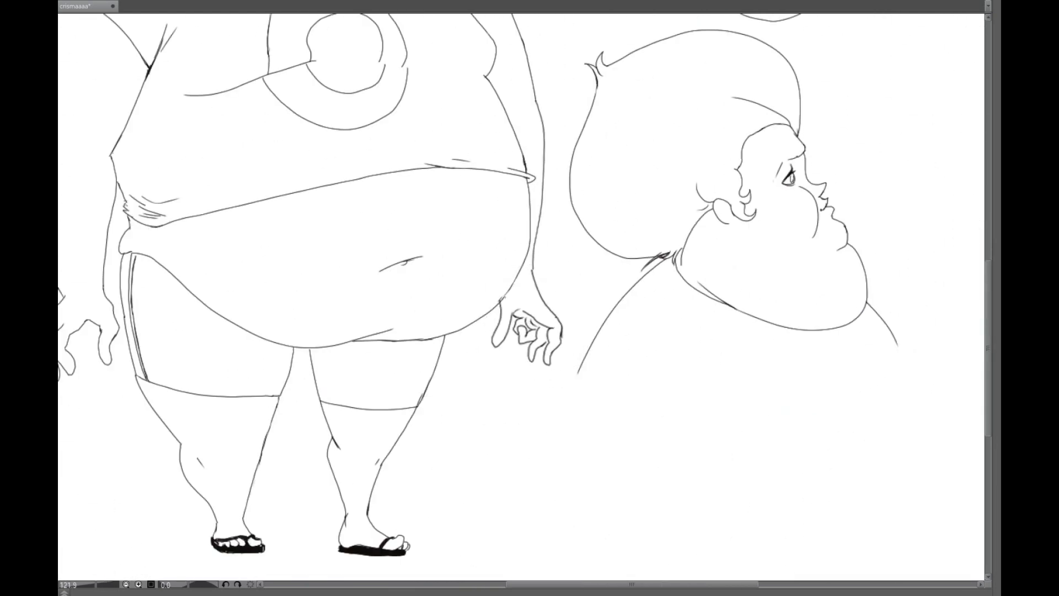
Retouch the lines where the full figure's far hand meets the forearm and the belly.
scroll(505, 306, up, 5)
drag(579, 145, 598, 231)
drag(416, 320, 452, 276)
scroll(521, 300, down, 8)
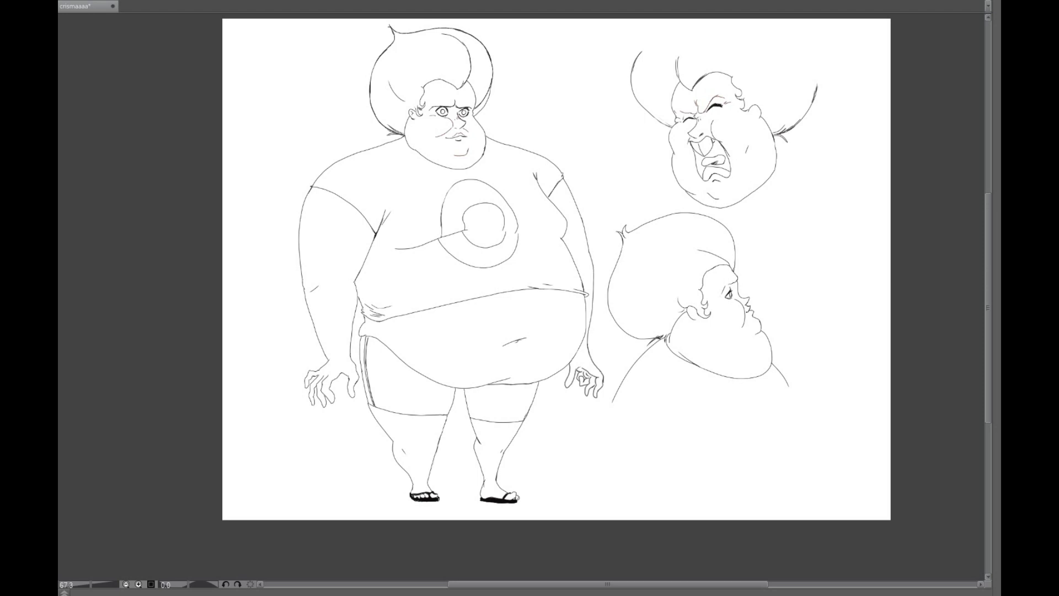
Fill the full figure's face, arms, hands and belly with flat pink skin over a gray backdrop.
key(Return)
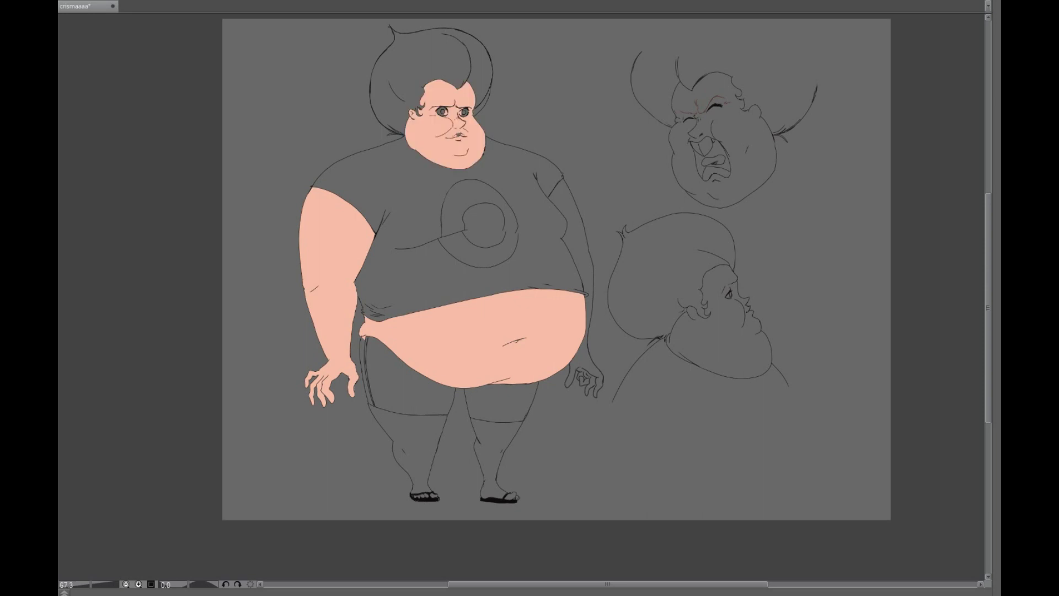
scroll(514, 287, up, 3)
drag(588, 15, 623, 319)
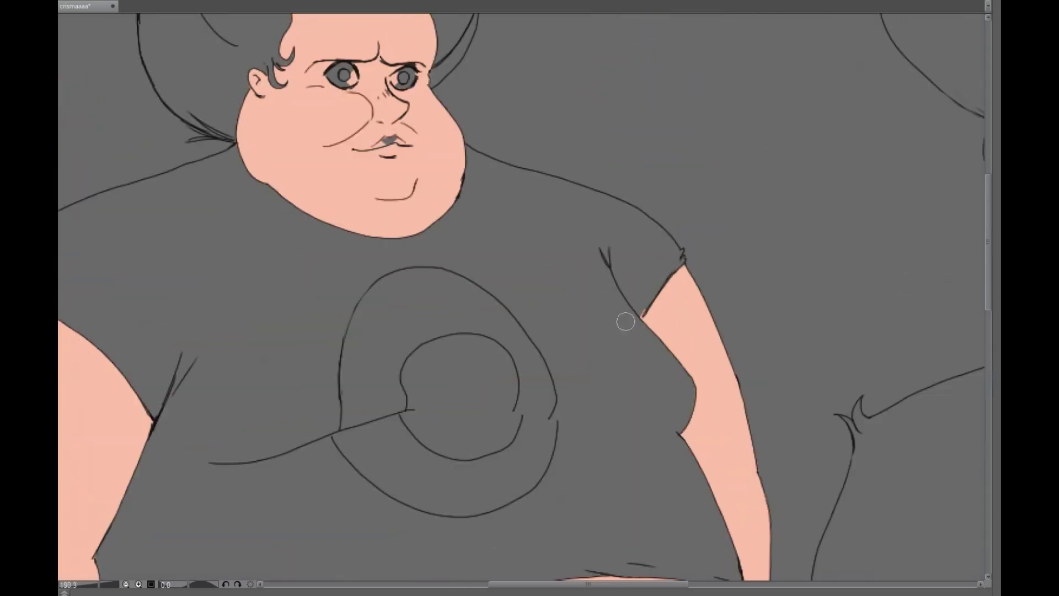
scroll(299, 106, down, 8)
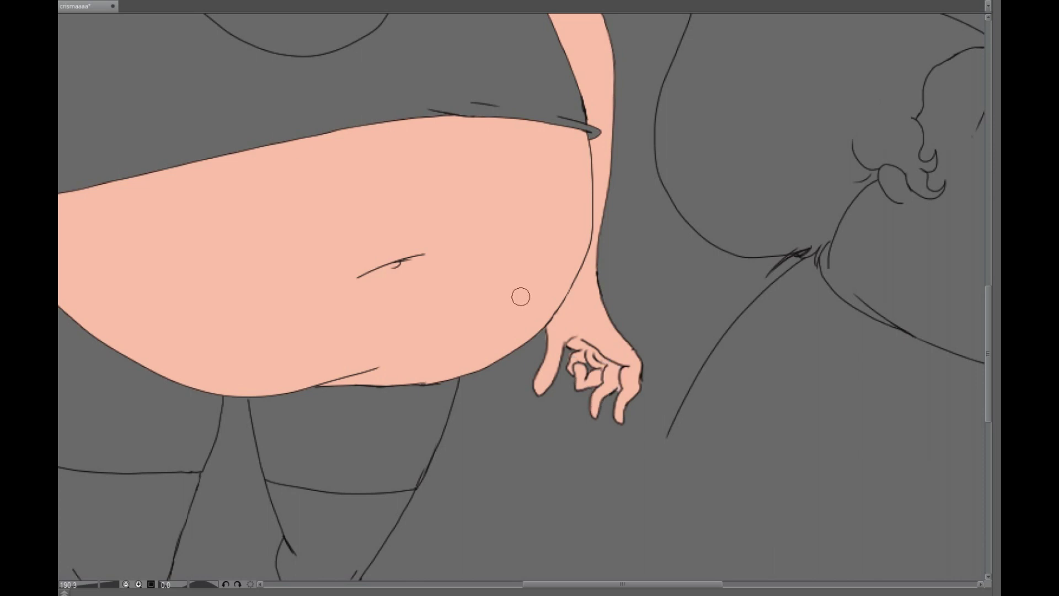
scroll(524, 298, up, 8)
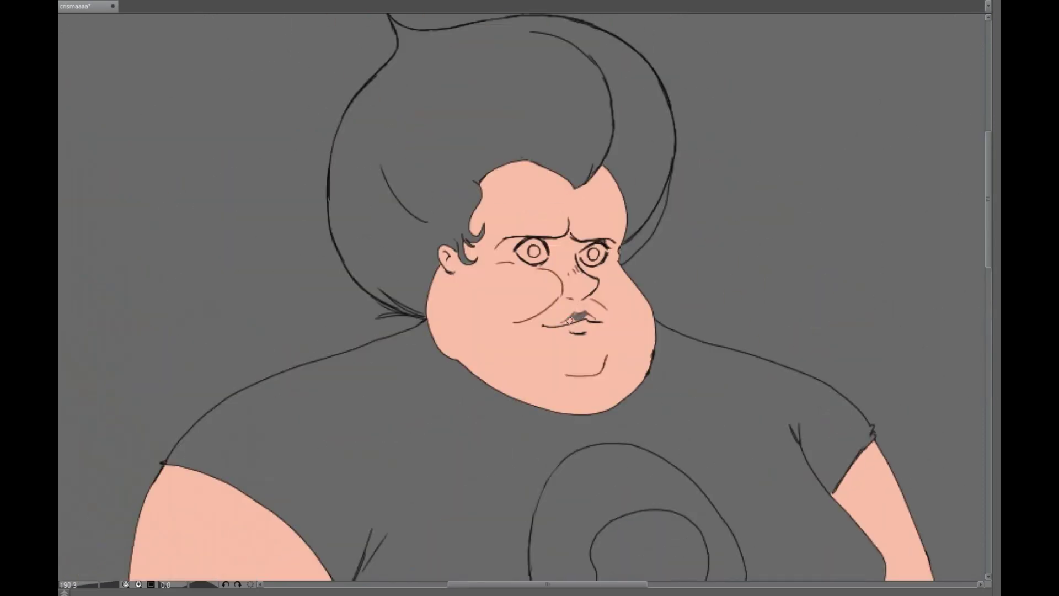
Fill the full figure's lips, legs and feet with skin color and shift the skin to a muted peach pink.
scroll(524, 298, down, 10)
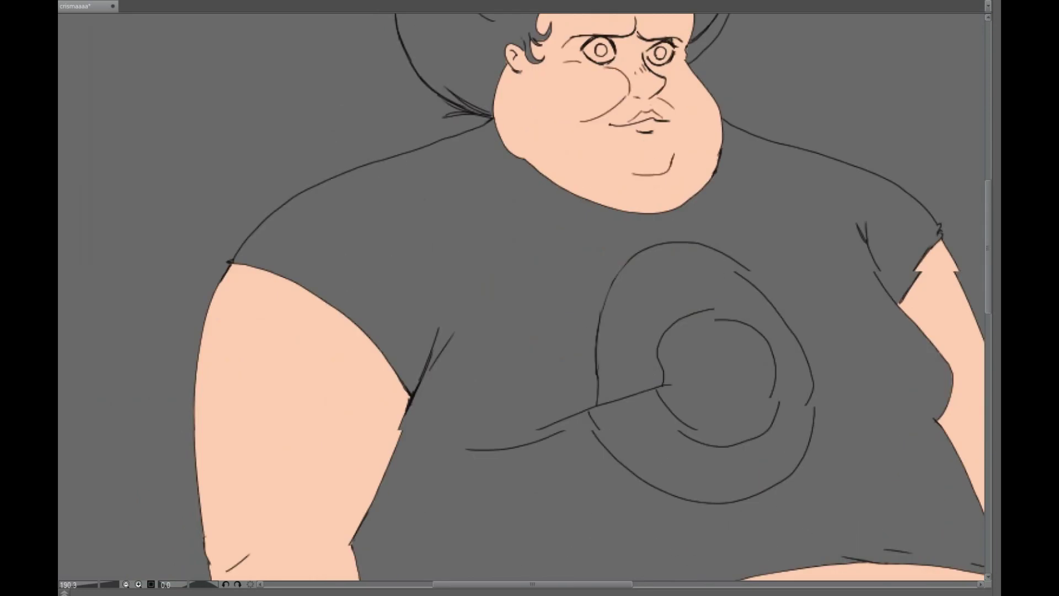
click(419, 342)
click(662, 341)
mouse_move(488, 485)
mouse_down()
mouse_move(463, 494)
mouse_move(488, 496)
mouse_up()
mouse_move(717, 502)
mouse_down()
mouse_move(712, 489)
mouse_move(687, 505)
mouse_up()
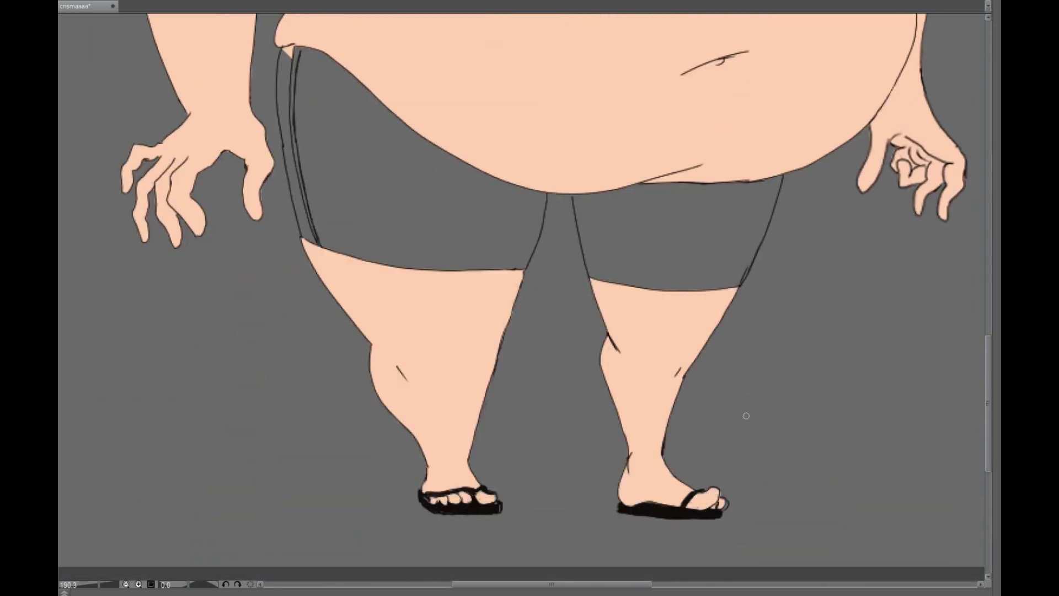
scroll(746, 416, up, 10)
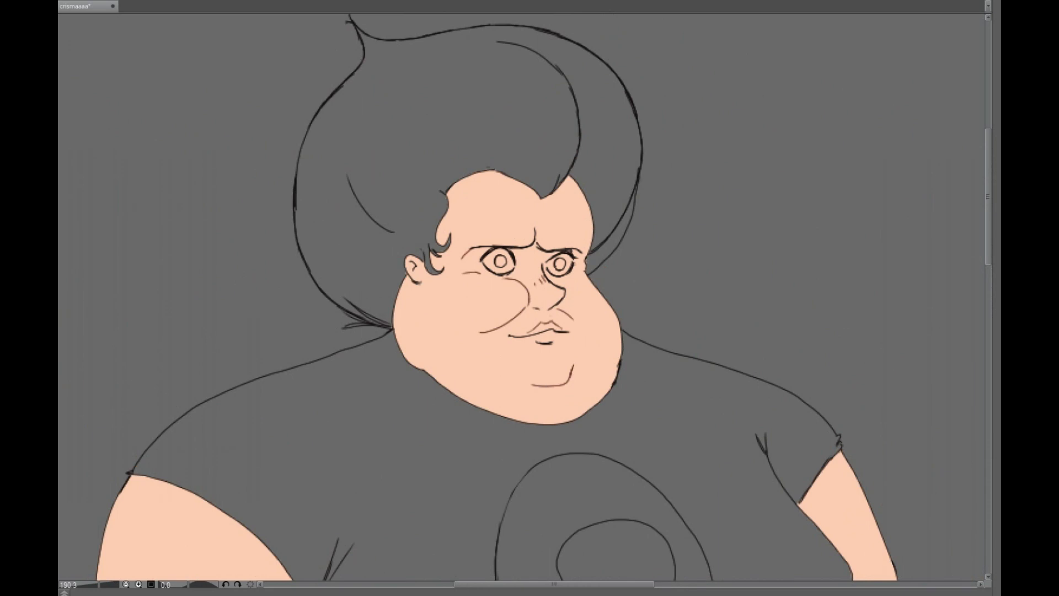
scroll(530, 297, down, 3)
scroll(529, 298, up, 3)
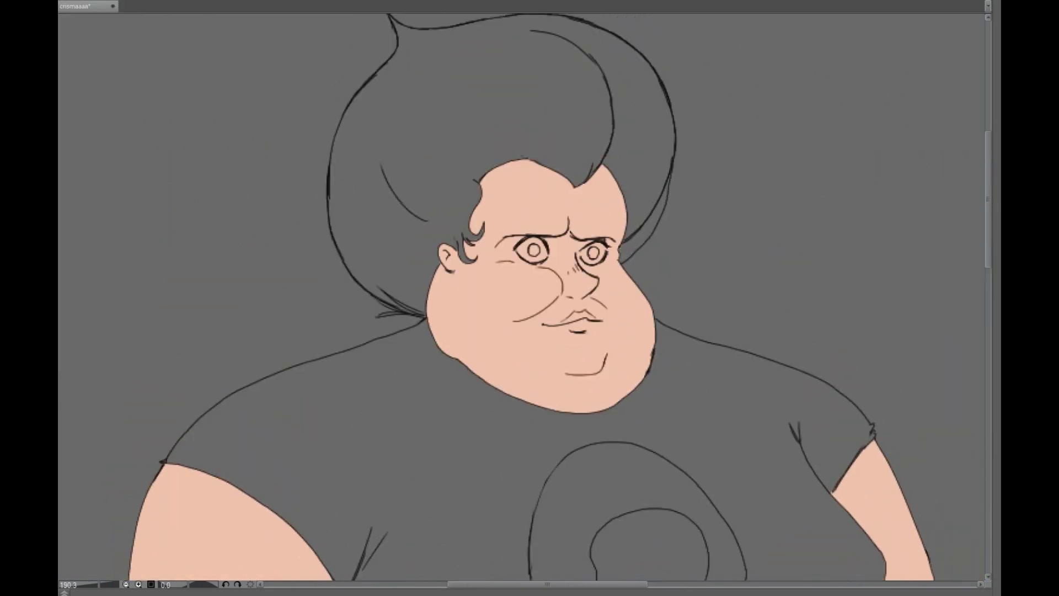
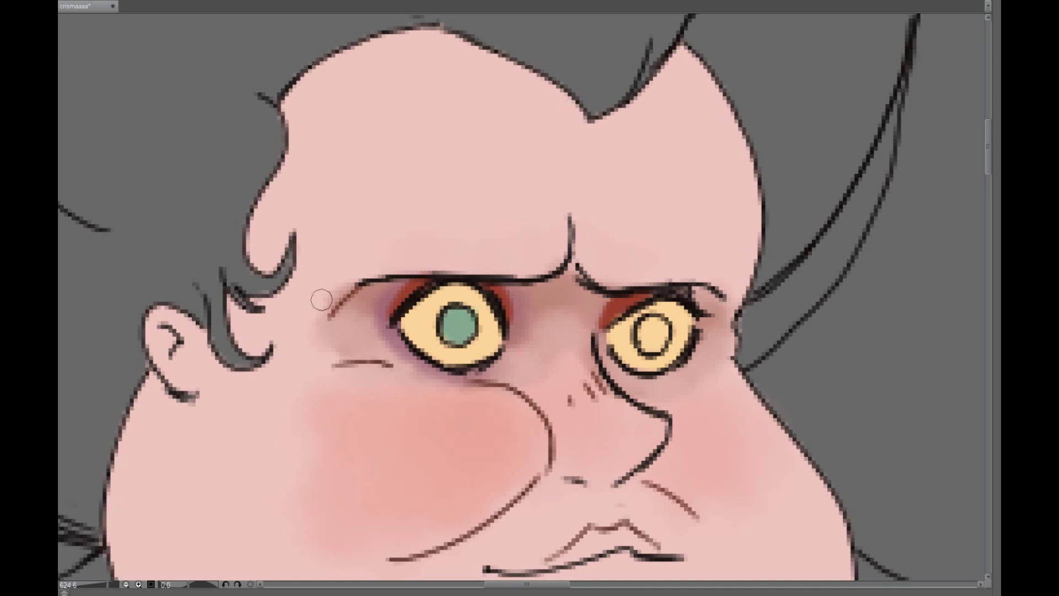
Set the drawing color to dark brown, HEX 53322E, and fill both of the full figure's irises.
text(5F4643)
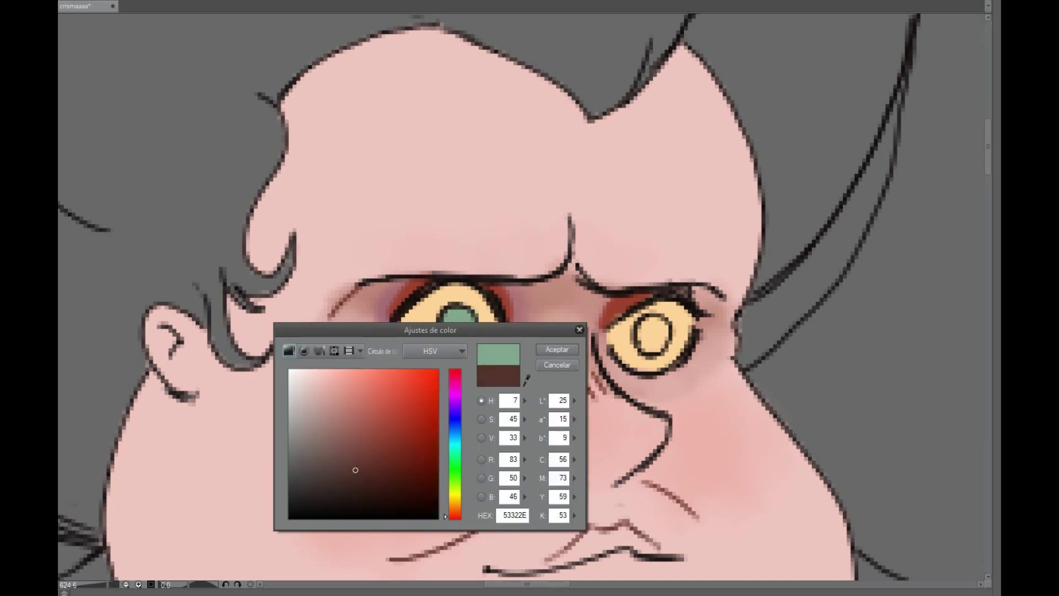
click(556, 349)
click(458, 326)
click(636, 339)
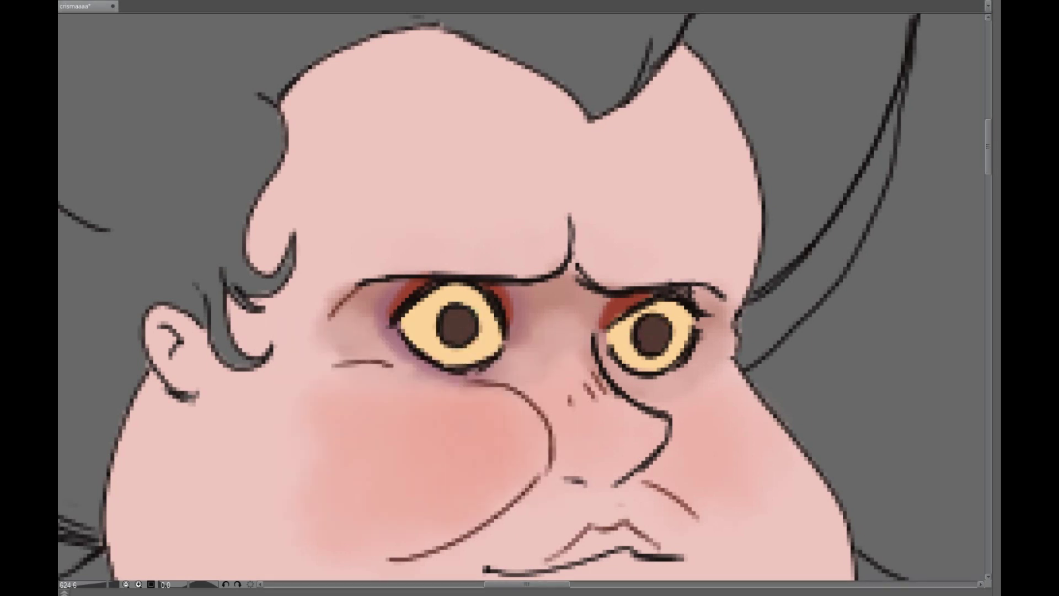
Paint the full figure's upper lip a muted dark green between the lip outline and the mouth line.
scroll(635, 341, down, 3)
scroll(635, 341, up, 6)
mouse_move(714, 254)
mouse_down()
mouse_move(634, 272)
mouse_move(581, 309)
mouse_up()
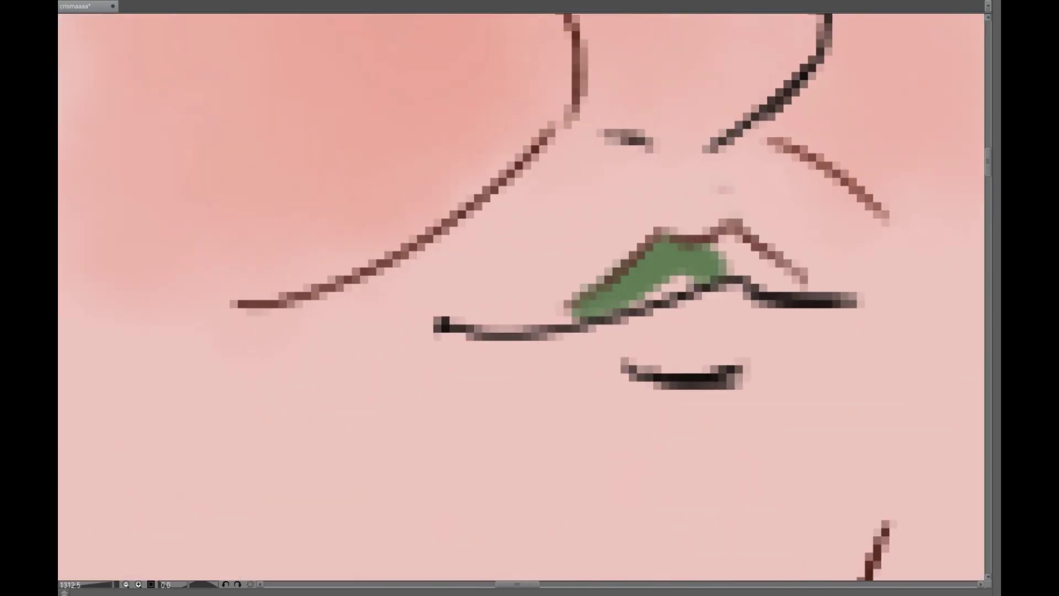
scroll(441, 326, down, 1)
drag(711, 259, 794, 290)
scroll(551, 307, down, 3)
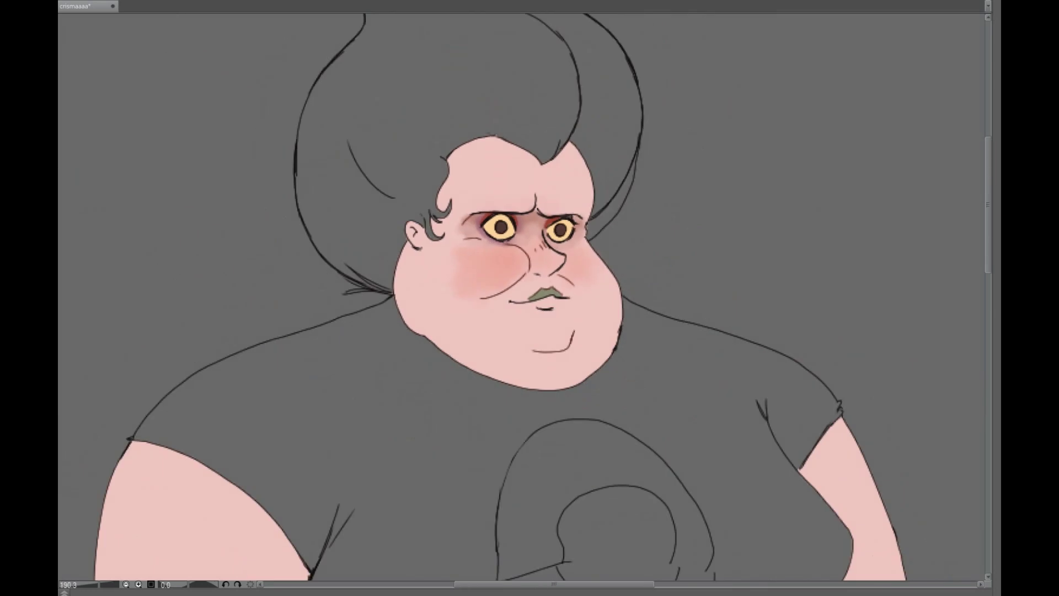
Paint the full figure's lower lip a lighter green down to the short line beneath the mouth.
scroll(551, 307, up, 3)
mouse_move(551, 307)
mouse_down()
mouse_move(564, 325)
mouse_move(648, 334)
mouse_up()
drag(543, 327, 657, 331)
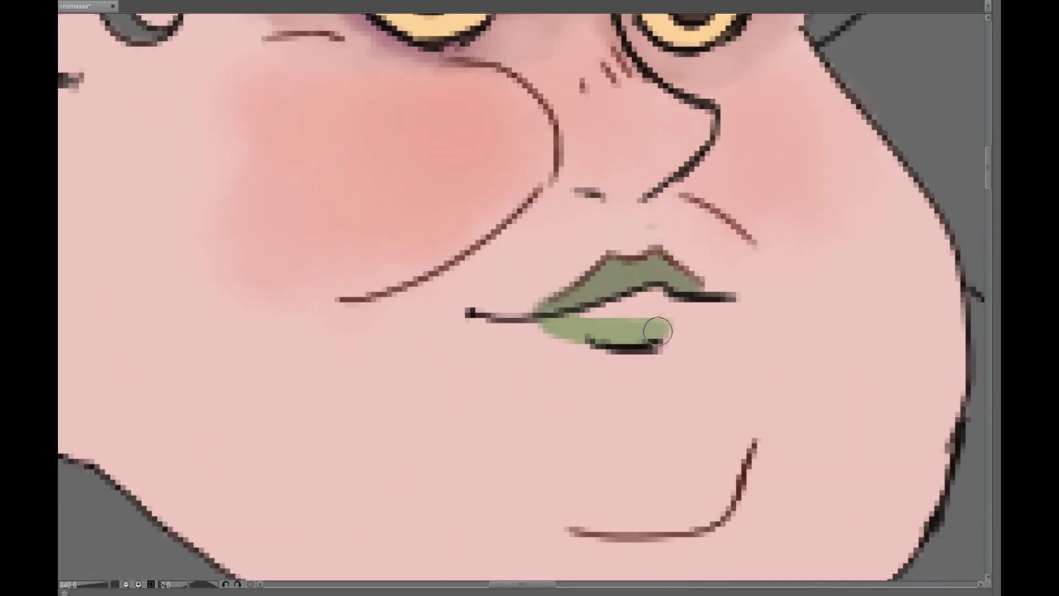
Fill the full figure's huge hair with flat brown, including the strands at the nape and behind the far cheek.
scroll(657, 330, down, 5)
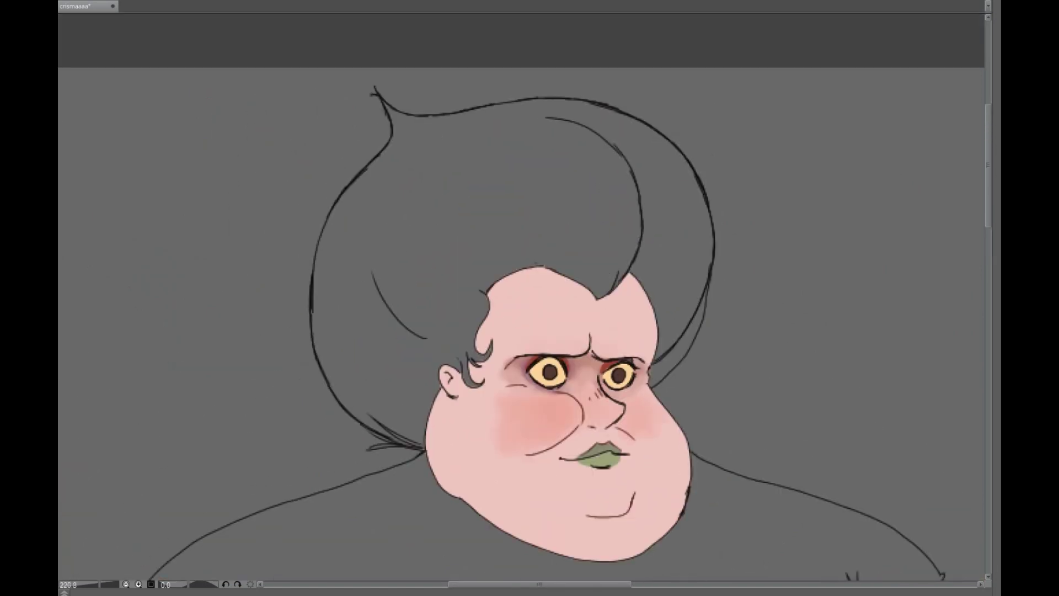
drag(413, 202, 385, 331)
key(ctrl+z)
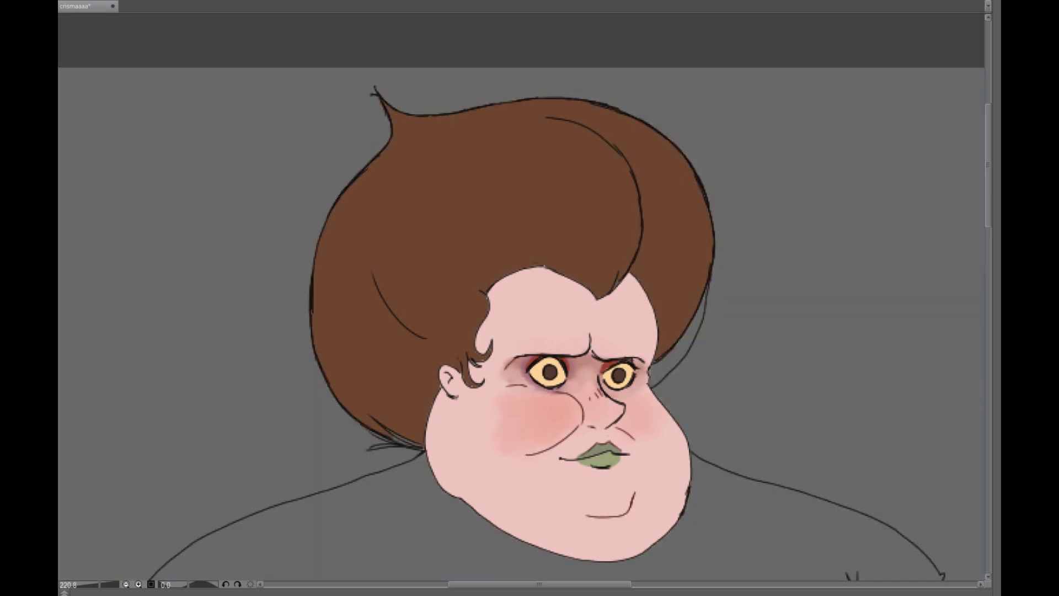
scroll(293, 280, up, 5)
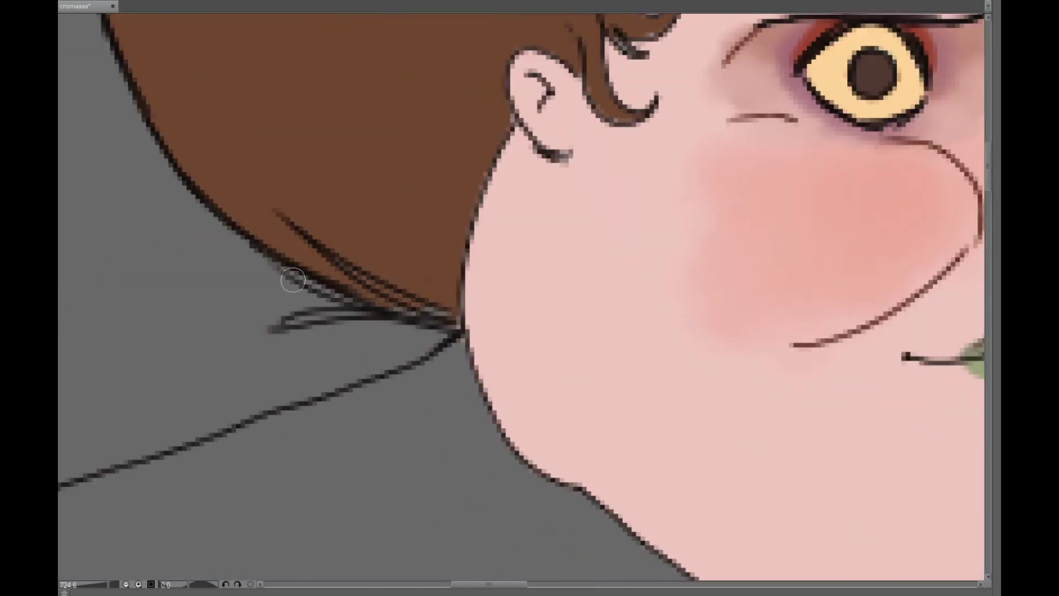
mouse_move(293, 279)
mouse_down()
mouse_move(394, 326)
mouse_move(58, 557)
mouse_up()
Recolor the full figure's irises dark purple and add a black pupil in the center of each eye.
drag(529, 298, 487, 297)
click(361, 290)
click(584, 295)
click(359, 291)
click(584, 296)
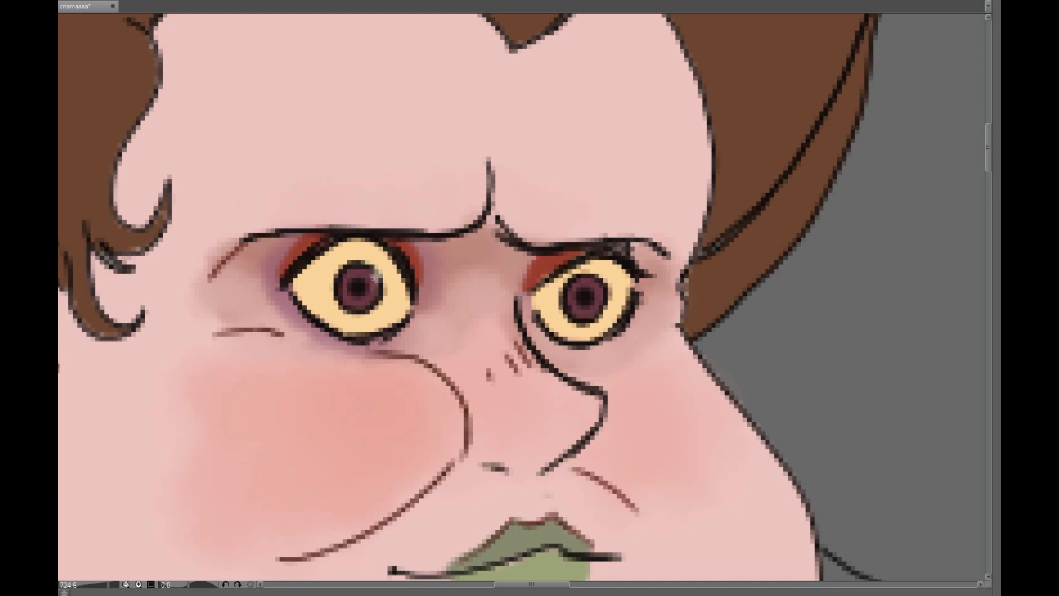
scroll(137, 55, down, 1)
drag(364, 300, 385, 296)
Add short diagonal hatch strokes over the blush, three on the near cheek and two on the far cheek.
drag(353, 371, 329, 410)
drag(376, 380, 353, 419)
drag(398, 386, 376, 428)
drag(624, 384, 604, 410)
drag(650, 394, 629, 425)
Fill the full figure's T-shirt, sleeves and chest print included, with flat olive green.
scroll(522, 298, down, 5)
scroll(521, 297, down, 3)
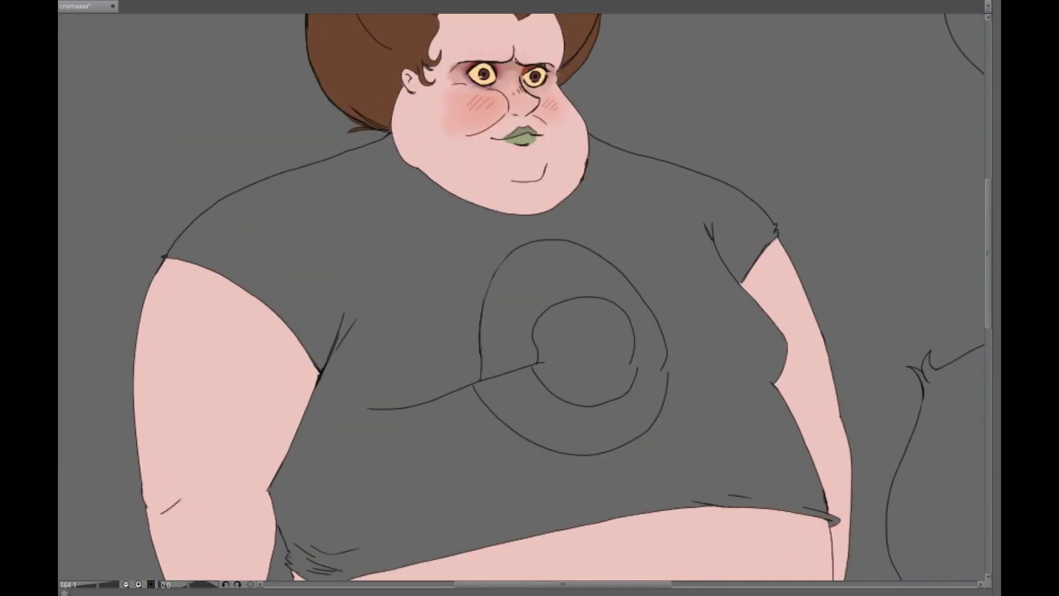
click(552, 309)
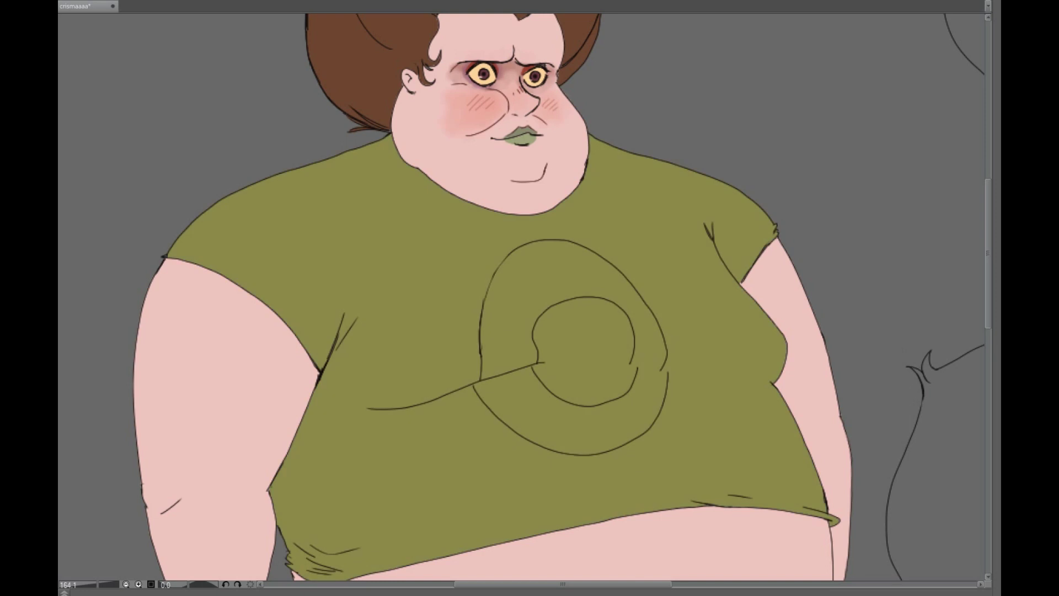
Adjust the T-shirt's hue and saturation to a muted grayish olive.
scroll(521, 298, down, 3)
scroll(521, 298, left, 2)
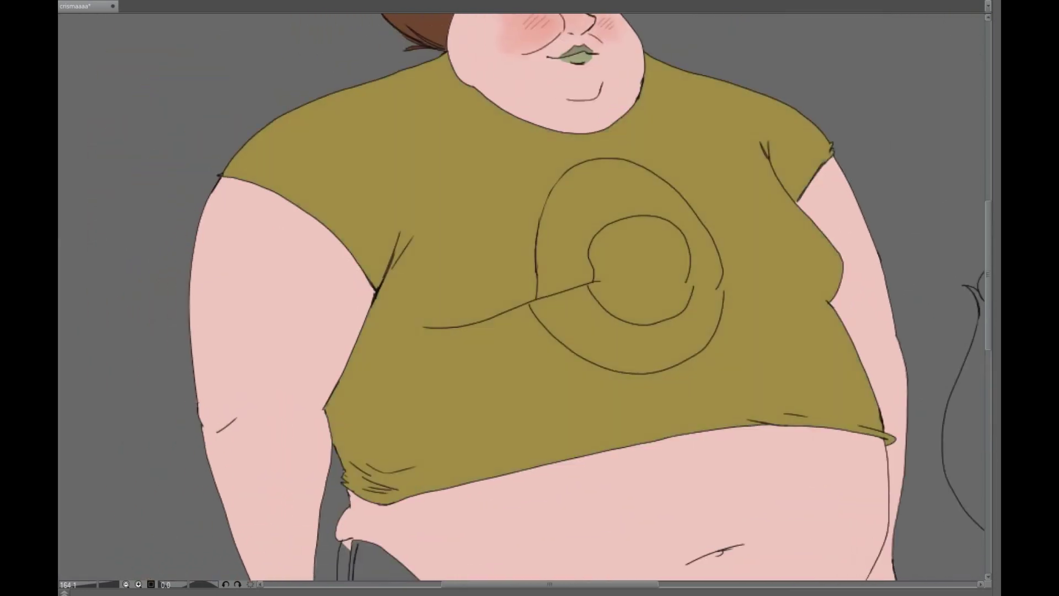
scroll(521, 298, down, 3)
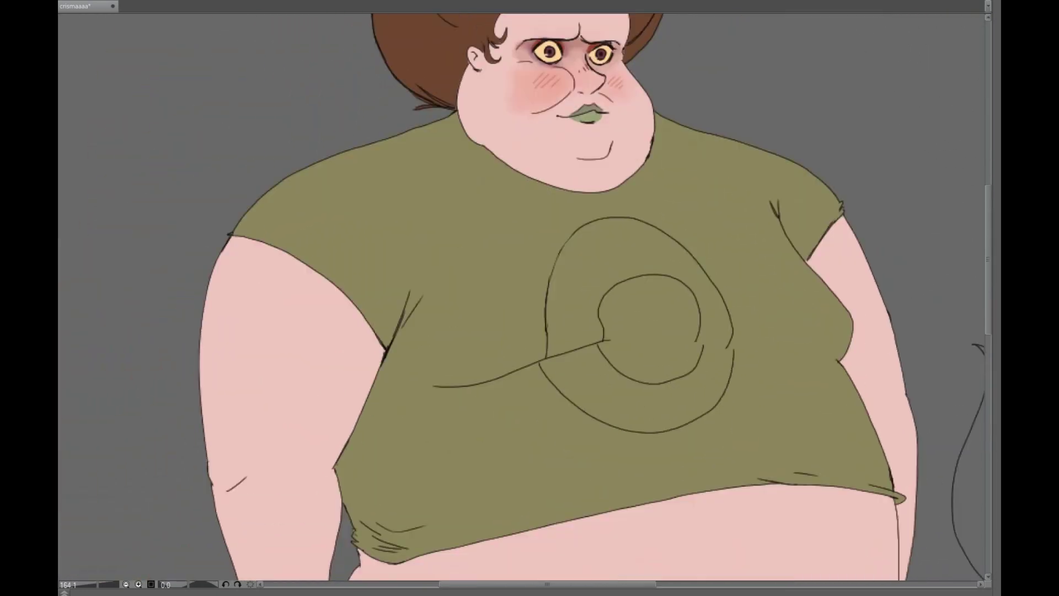
scroll(521, 298, up, 2)
scroll(521, 298, down, 3)
scroll(521, 297, up, 3)
scroll(521, 298, down, 3)
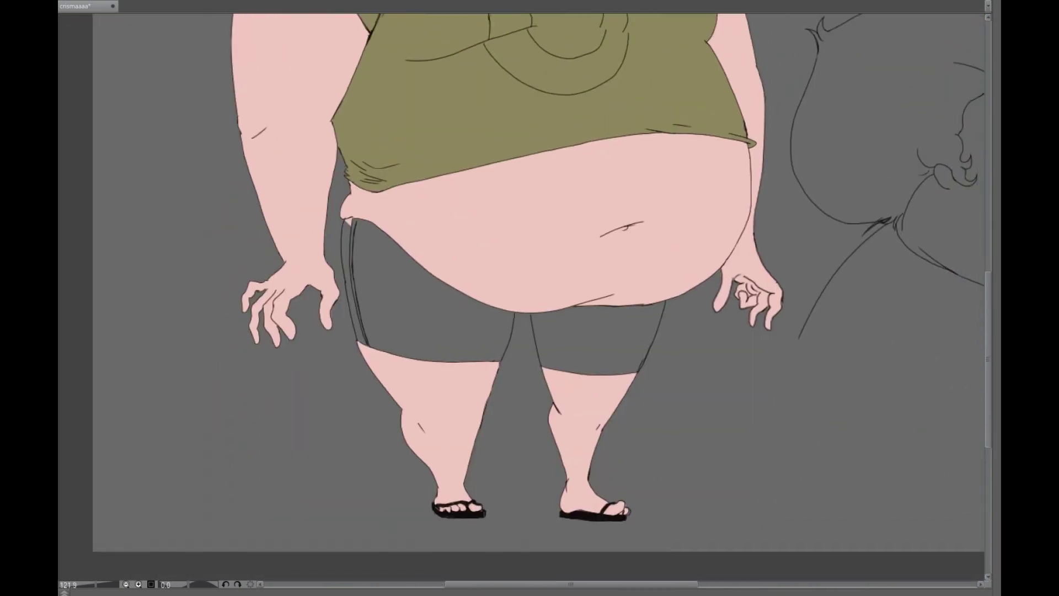
key(ctrl+u)
key(Return)
scroll(521, 298, up, 5)
key(ctrl+z)
key(ctrl+y)
Close the gaps in the shirt's avocado print, then color its flesh pale yellow-green and its pit reddish brown.
scroll(521, 298, up, 3)
scroll(521, 296, up, 4)
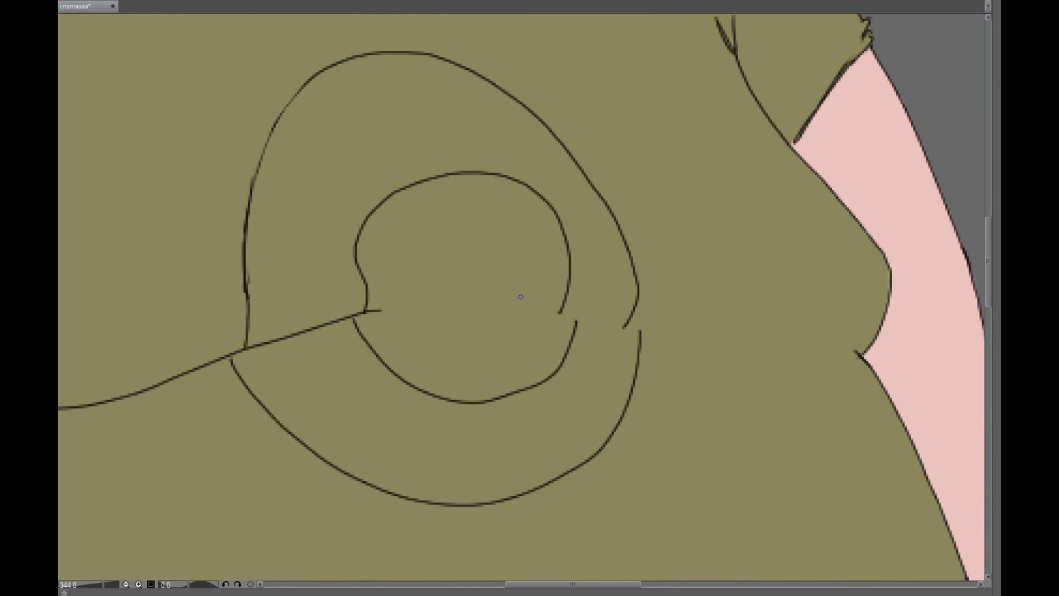
drag(638, 332, 556, 312)
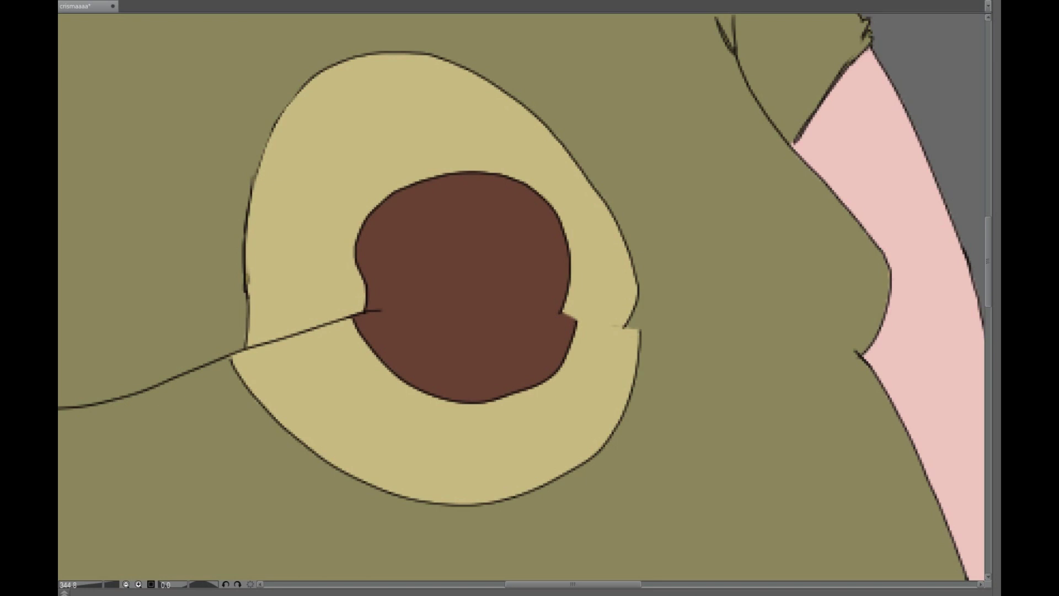
Fill the full figure's shorts, including the gaps in the side stripe, and recolor them a muted indigo.
key(ctrl+0)
scroll(521, 298, up, 5)
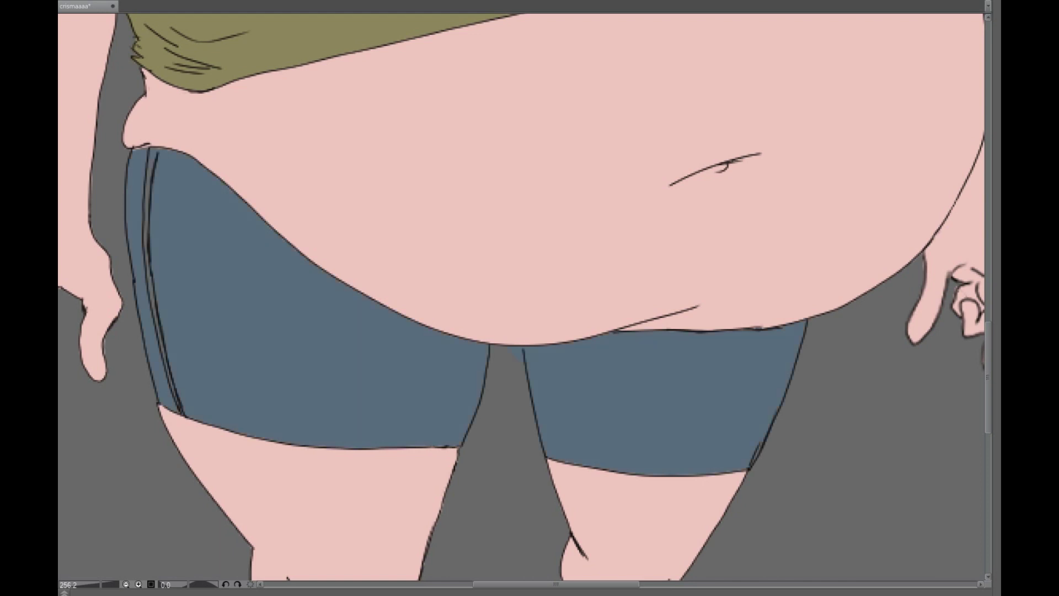
key(ctrl+z)
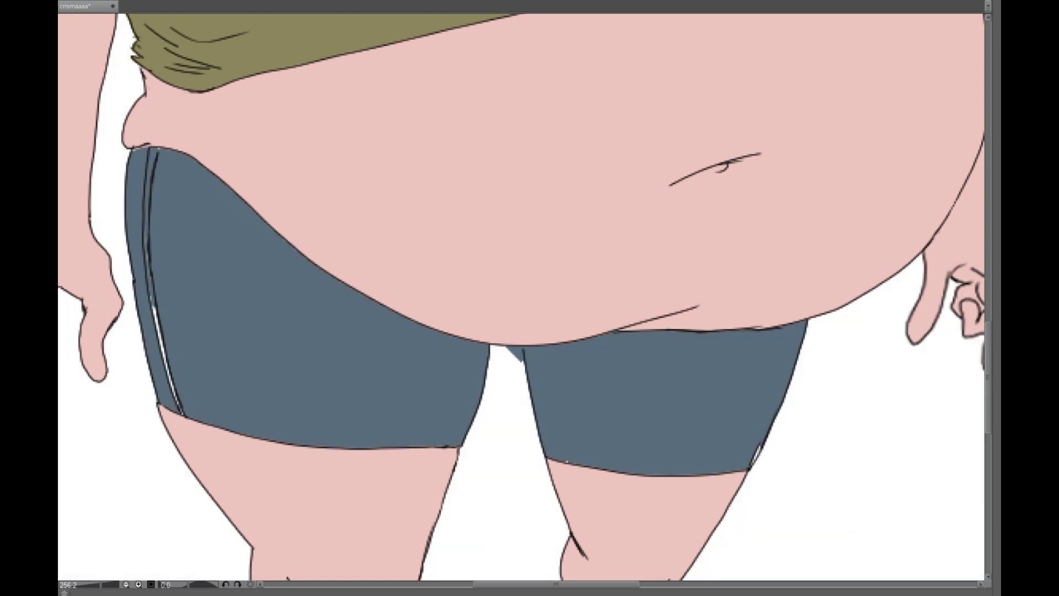
click(199, 226)
click(144, 237)
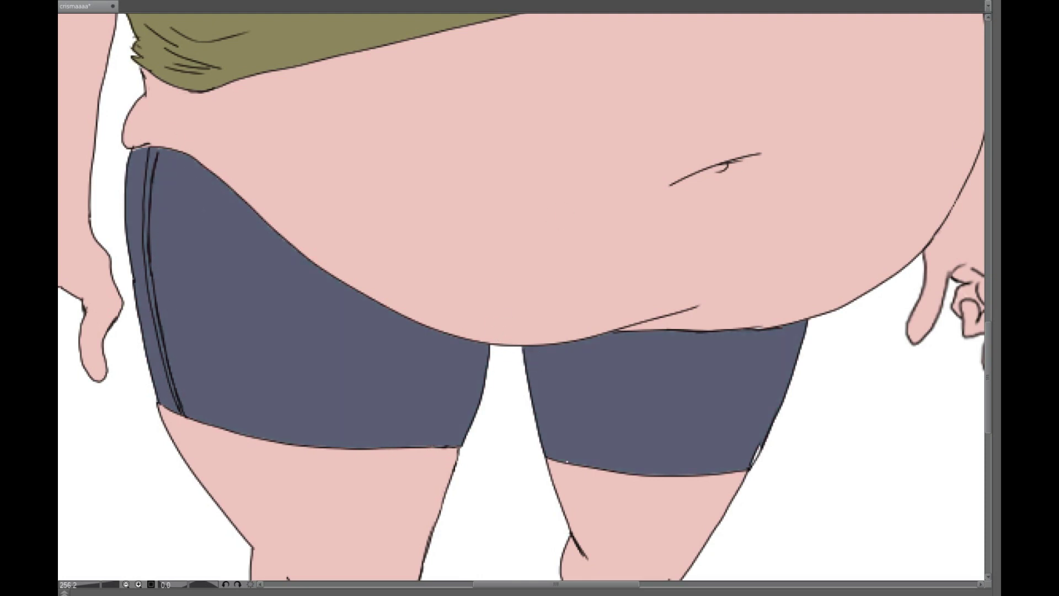
Airbrush soft red blush on the full figure's near elbow and on the fingers of both hands.
scroll(119, 507, down, 5)
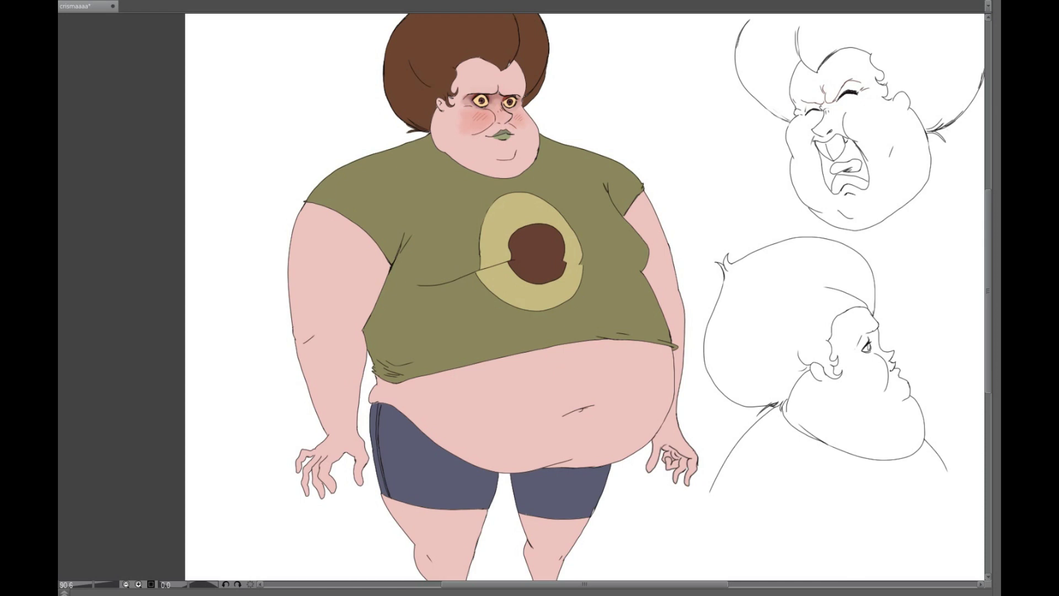
drag(320, 312, 310, 338)
mouse_move(292, 455)
mouse_down()
mouse_move(331, 499)
mouse_move(345, 468)
mouse_up()
mouse_move(645, 468)
mouse_down()
mouse_move(654, 485)
mouse_move(683, 469)
mouse_up()
Airbrush soft red blush on both knees and the feet, and clip the blush to the layer below.
scroll(662, 474, down, 3)
drag(469, 416, 463, 425)
drag(568, 411, 571, 421)
drag(553, 495, 469, 488)
key(ctrl+alt+g)
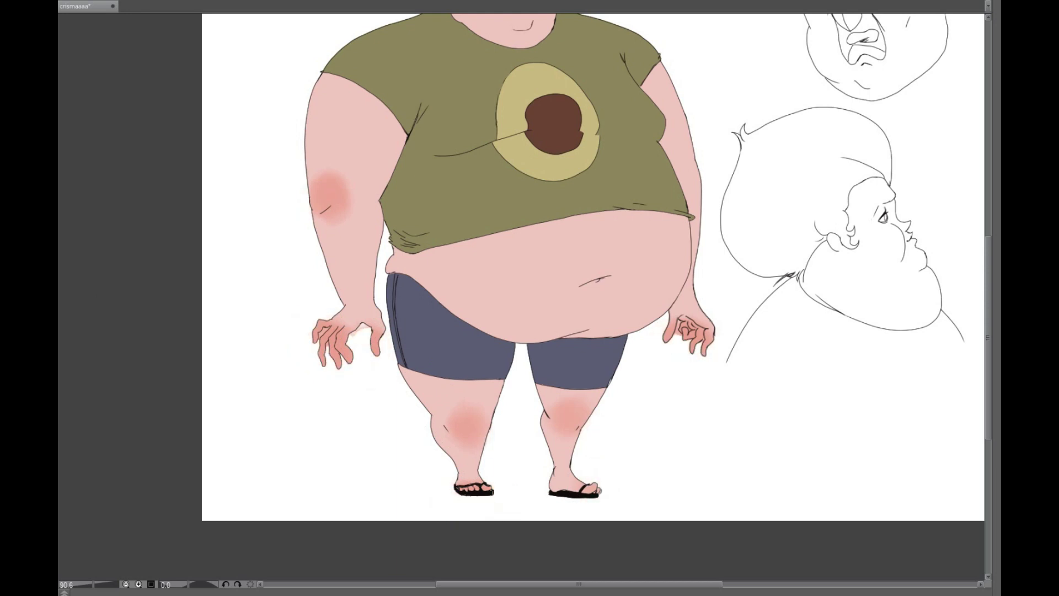
scroll(593, 287, up, 3)
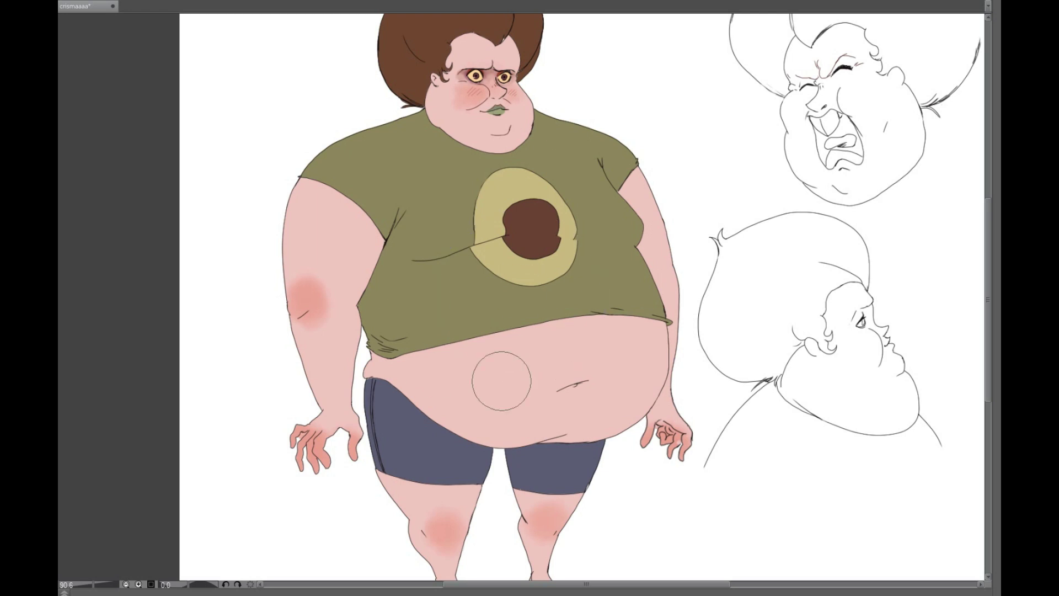
Airbrush soft red blush across the full figure's bare belly and on the far elbow.
drag(501, 378, 561, 414)
drag(705, 309, 688, 253)
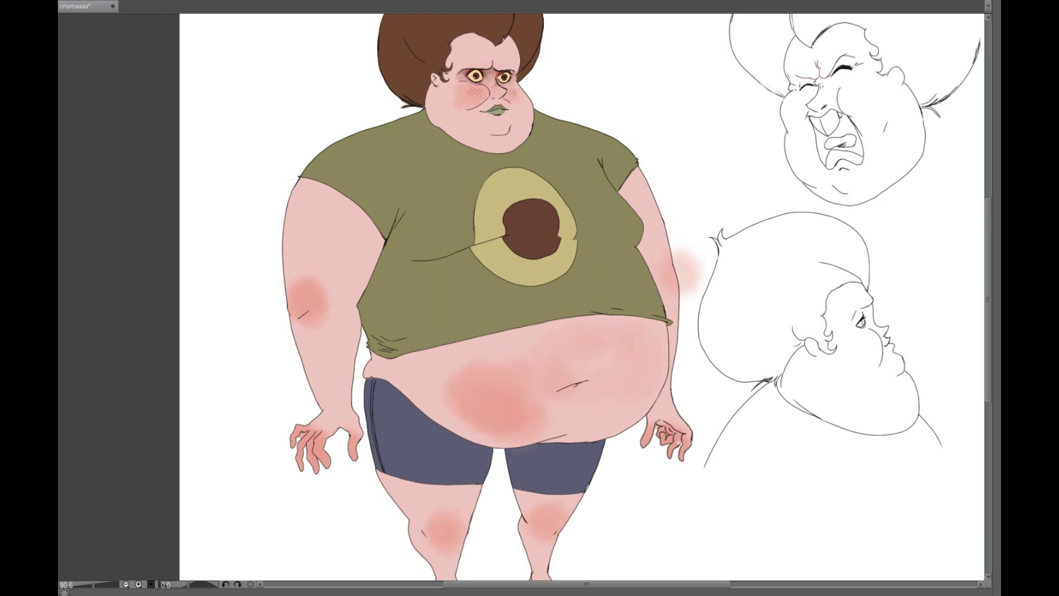
mouse_move(485, 379)
mouse_down()
mouse_move(582, 381)
mouse_move(607, 337)
mouse_move(430, 371)
mouse_move(625, 306)
mouse_up()
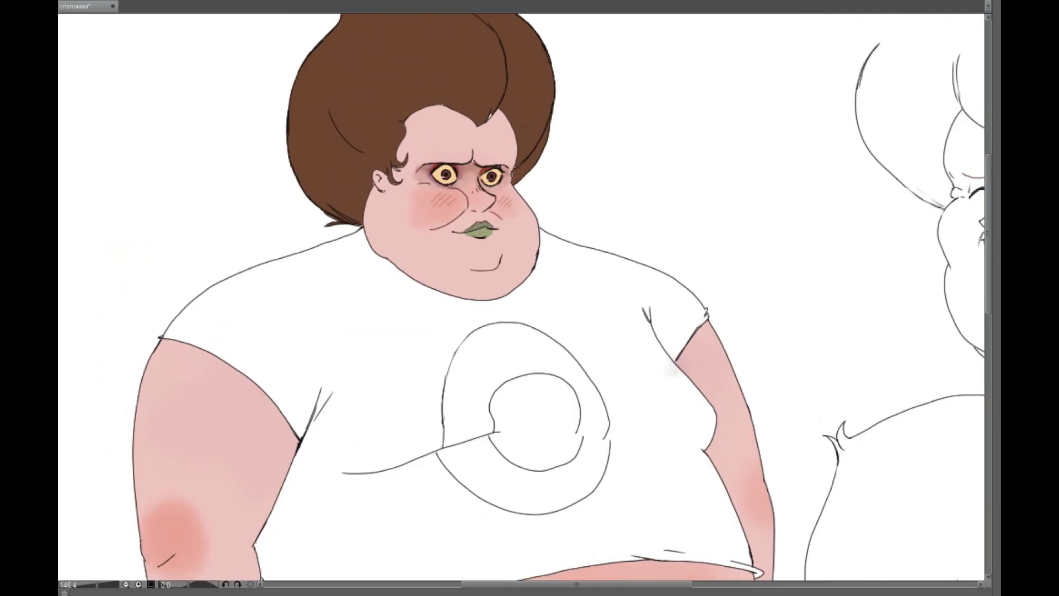
Airbrush a soft dusky mauve shadow on the full figure's forehead beside the hairline.
drag(394, 121, 381, 182)
drag(405, 146, 394, 106)
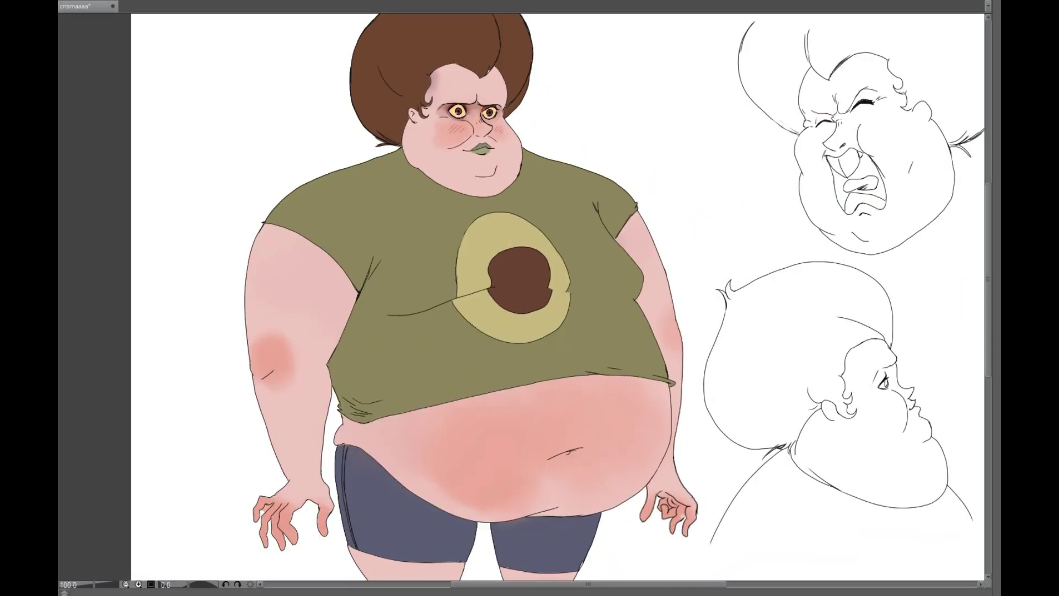
Shade the shirt fold under the chest with a soft band across the avocado print, using dark reddish brown 4B333B.
scroll(472, 276, up, 4)
mouse_move(472, 276)
mouse_down()
mouse_move(300, 448)
mouse_move(355, 414)
mouse_move(586, 165)
mouse_move(425, 296)
mouse_move(364, 439)
mouse_up()
mouse_move(297, 457)
mouse_down()
mouse_move(626, 201)
mouse_move(223, 460)
mouse_up()
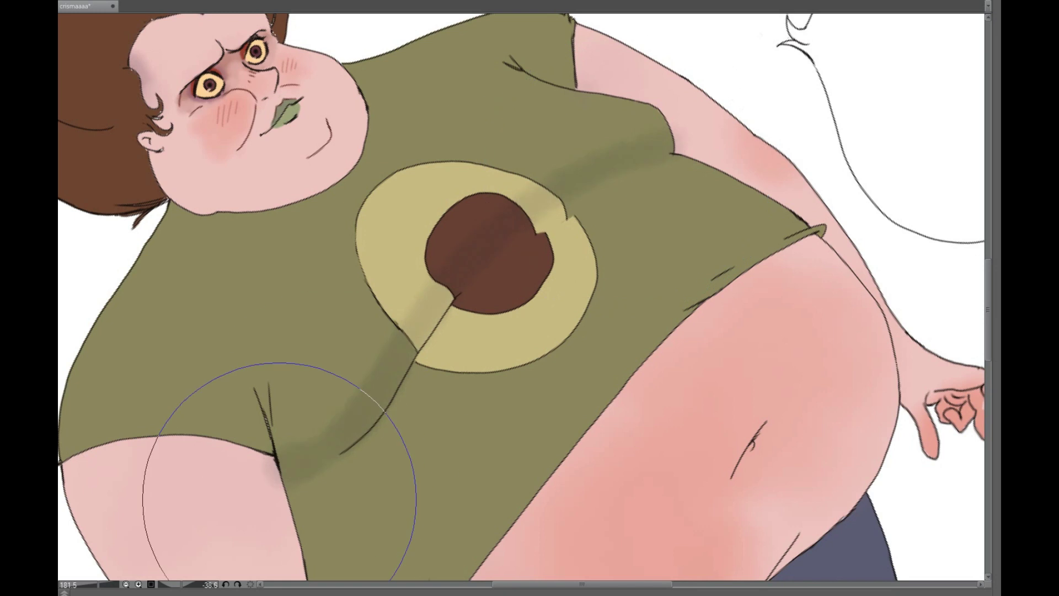
key(F2)
click(335, 474)
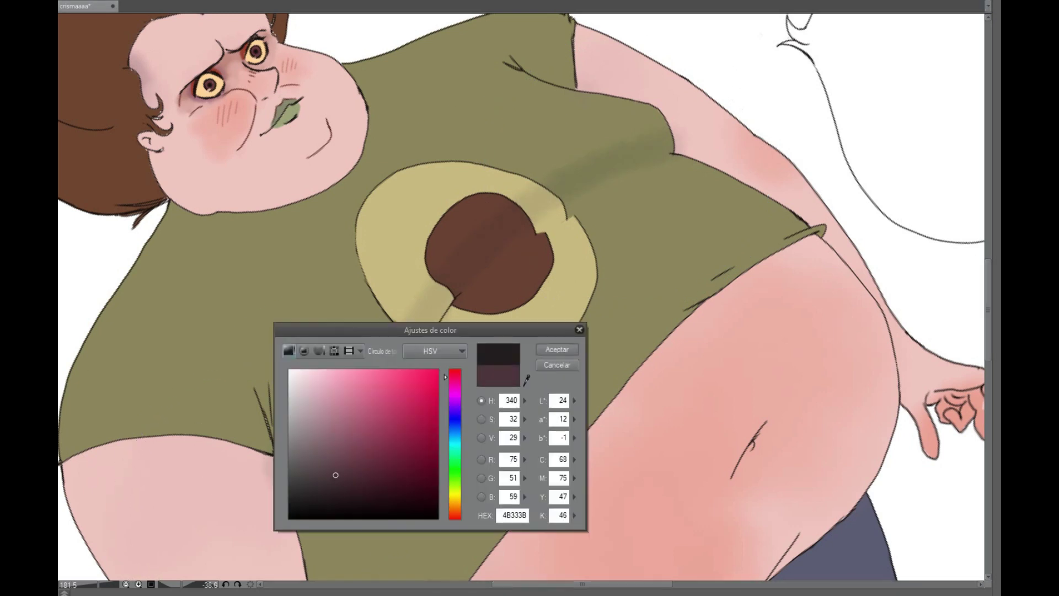
key(Return)
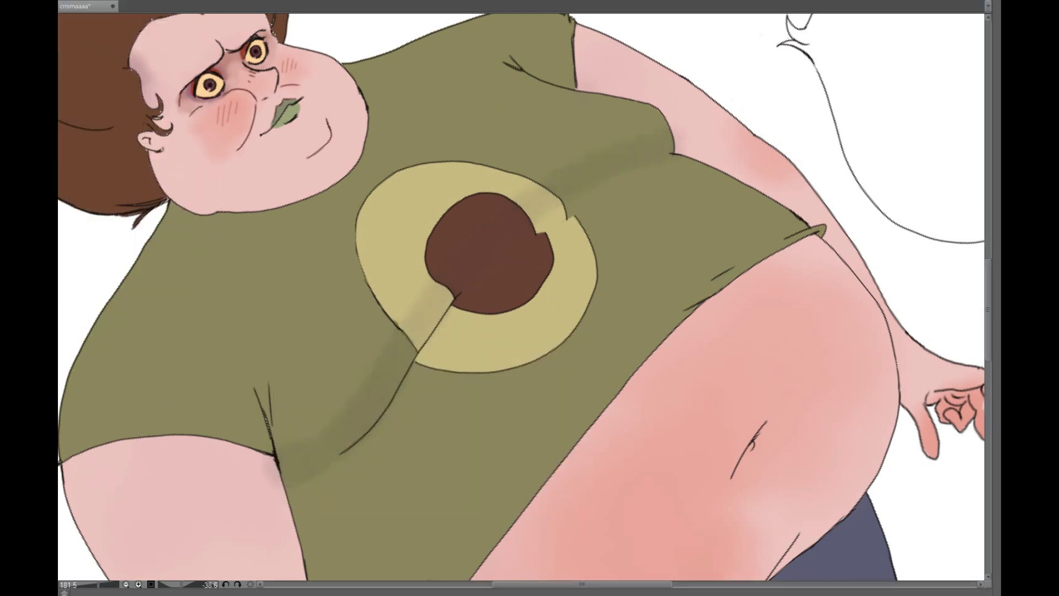
key(Home)
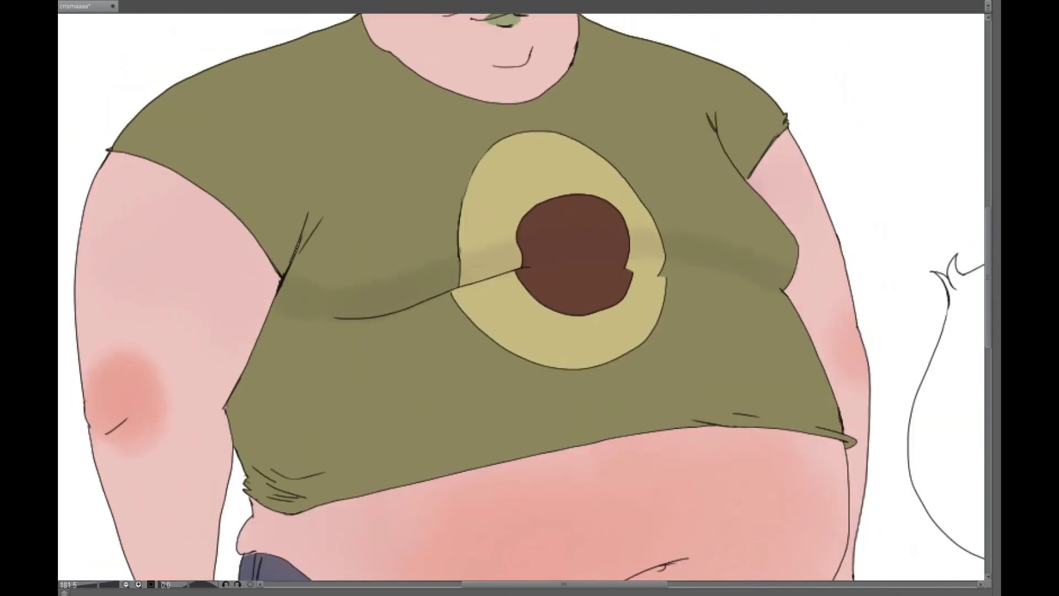
Fill the faces of the profile and shouting head studies with flat pink skin color.
scroll(521, 298, down, 5)
scroll(521, 298, up, 1)
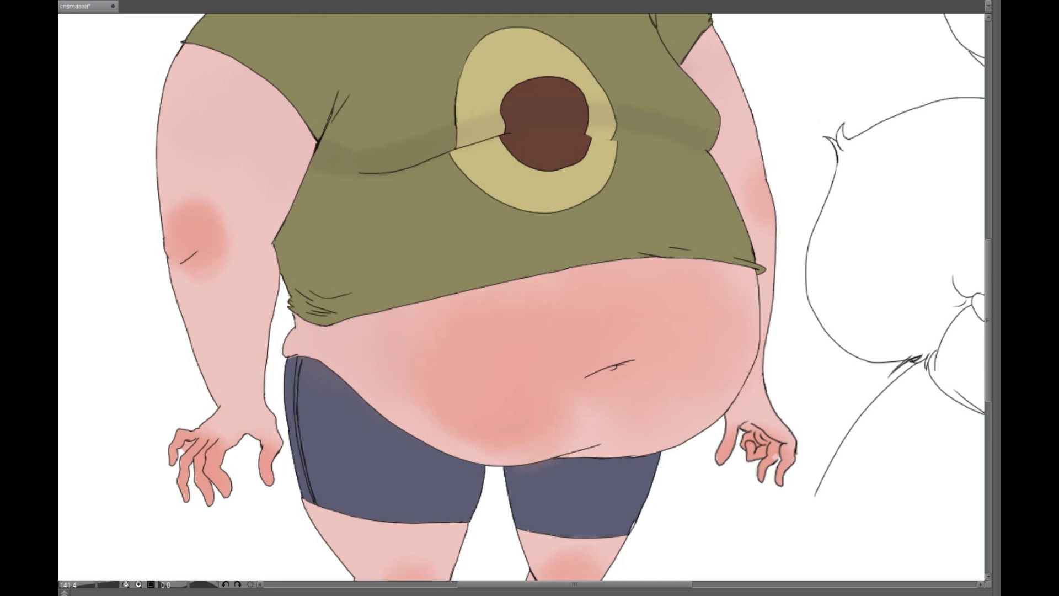
key(End)
key(End)
key(End)
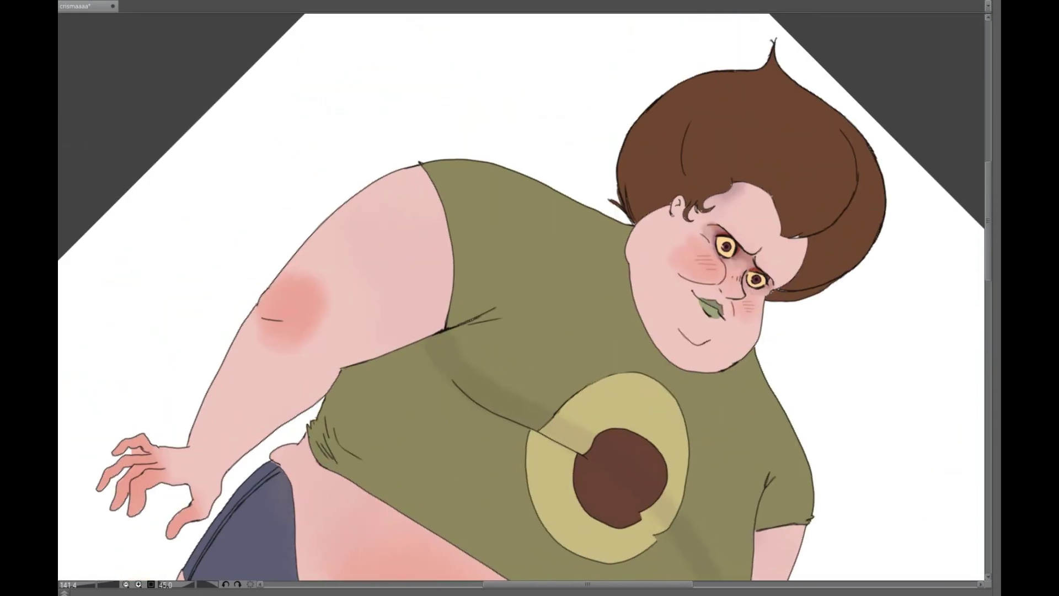
scroll(521, 298, up, 5)
key(ctrl+0)
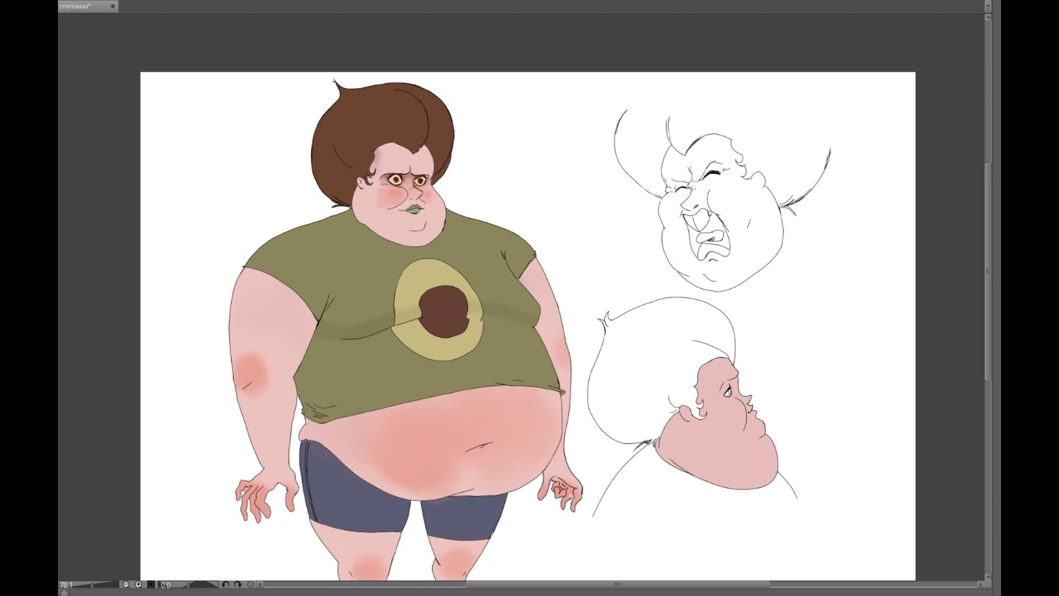
scroll(397, 182, up, 4)
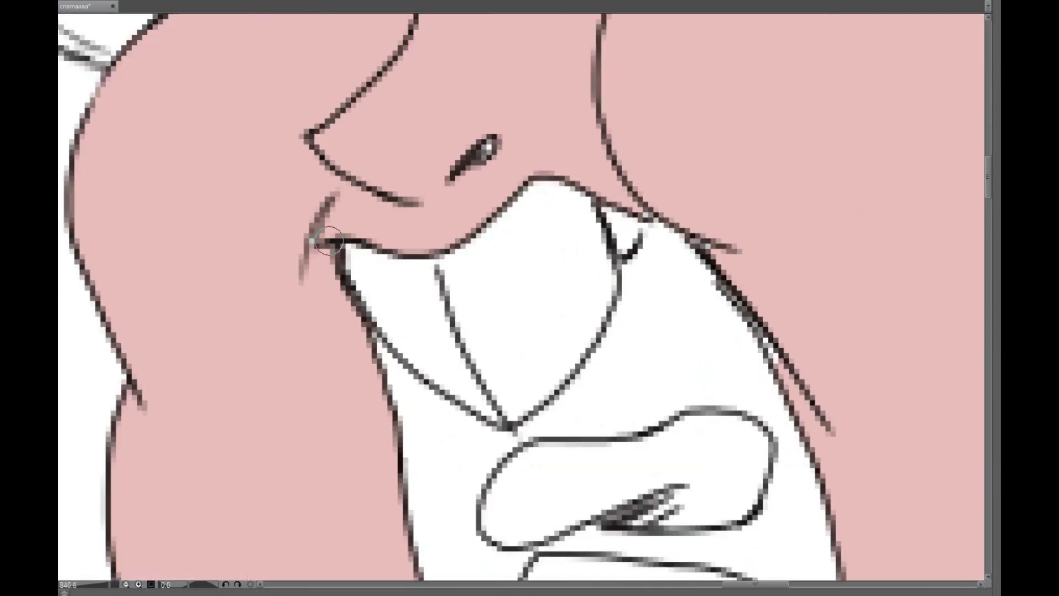
Paint the shouting head's upper lip grayish olive and its lower lip muted green along the open mouth.
mouse_move(347, 323)
mouse_down()
mouse_move(436, 245)
mouse_move(644, 215)
mouse_up()
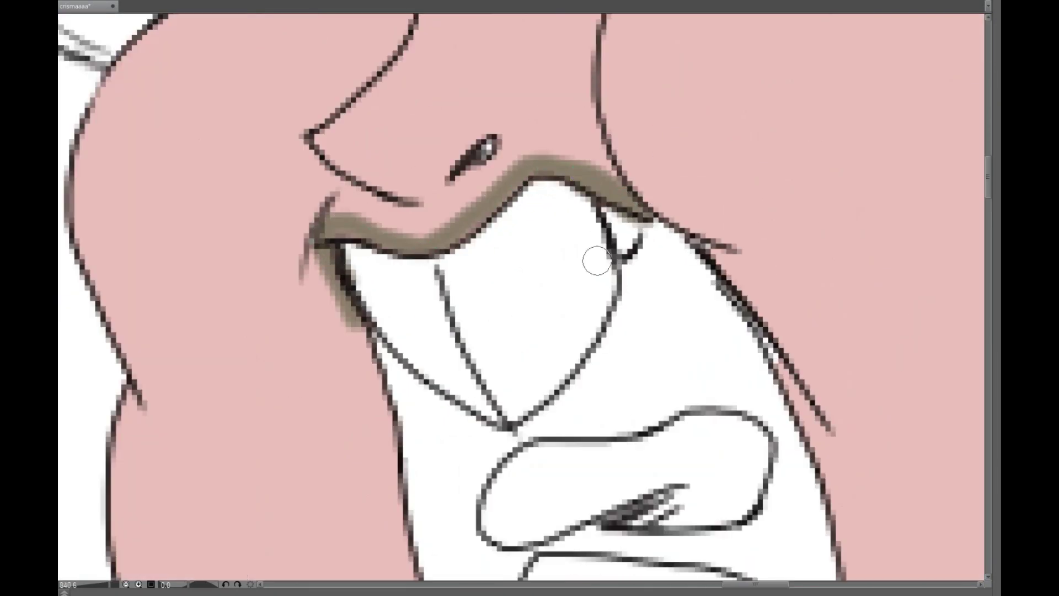
drag(343, 310, 393, 422)
scroll(390, 346, down, 5)
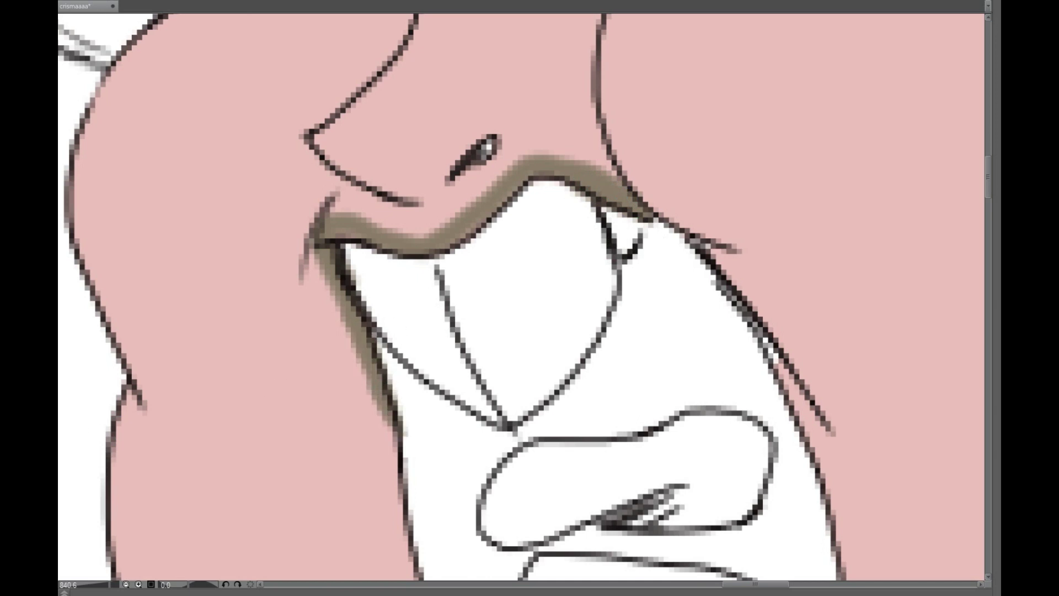
scroll(390, 346, down, 2)
scroll(478, 213, up, 4)
mouse_move(478, 213)
mouse_down()
mouse_move(519, 371)
mouse_move(618, 350)
mouse_move(571, 387)
mouse_move(531, 373)
mouse_move(614, 363)
mouse_move(682, 378)
mouse_up()
mouse_move(669, 143)
mouse_down()
mouse_move(720, 225)
mouse_move(713, 353)
mouse_move(611, 334)
mouse_move(684, 372)
mouse_up()
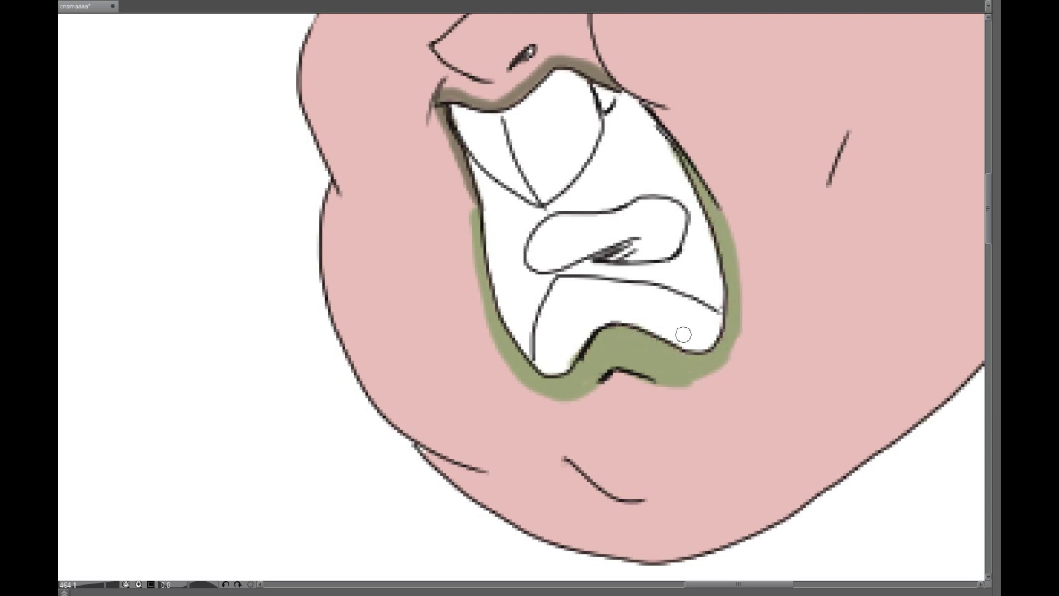
Color the shouting head's hair the same brown as the full figure's, including the loose wisp behind the neck.
scroll(410, 314, up, 5)
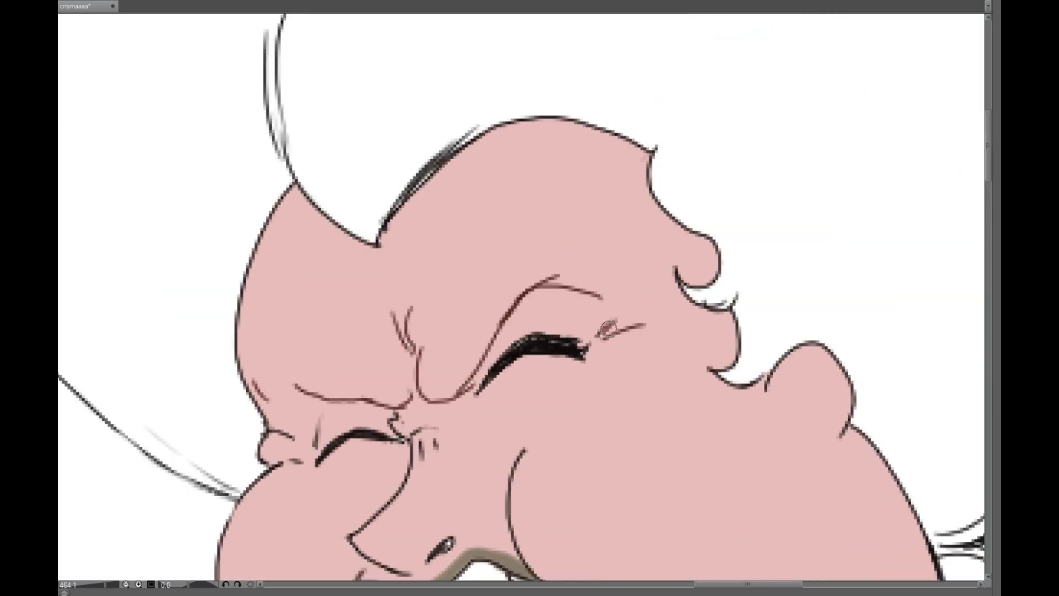
scroll(437, 473, down, 3)
scroll(646, 143, up, 2)
drag(652, 229, 632, 259)
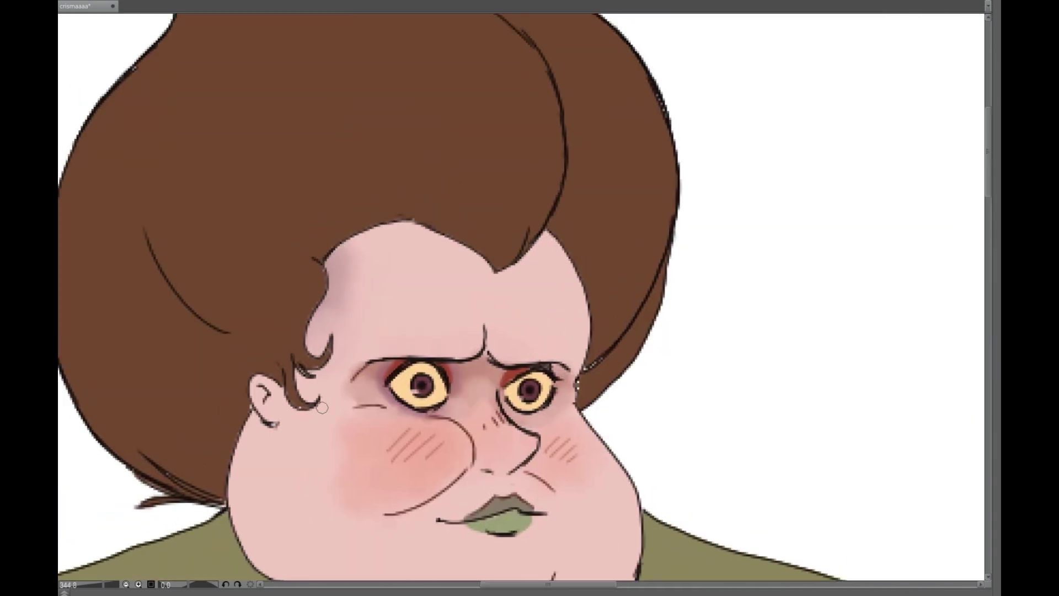
key(ctrl+minus)
key(ctrl+plus)
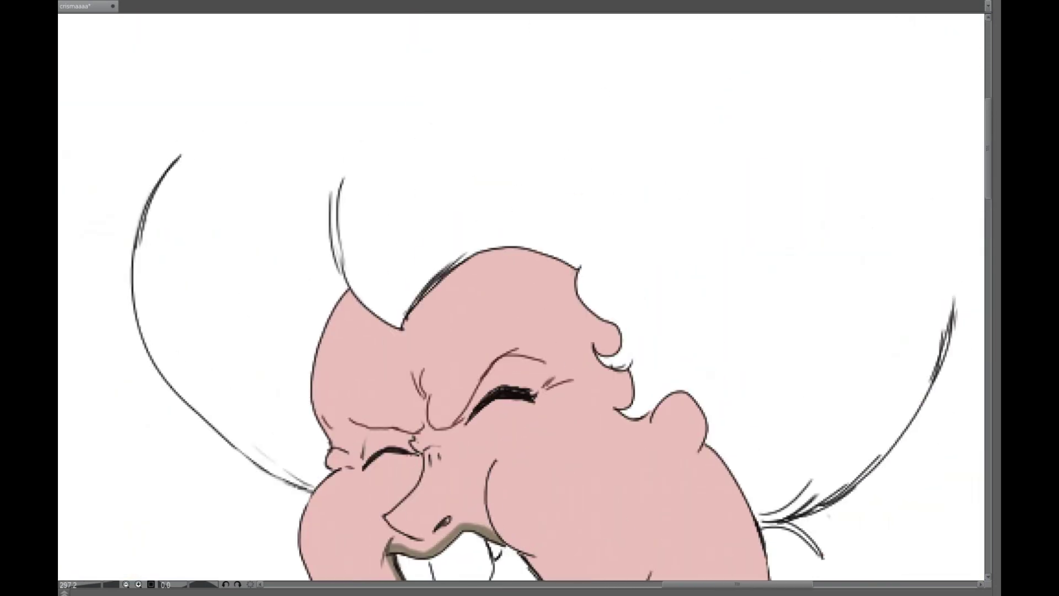
drag(281, 466, 323, 488)
mouse_move(521, 296)
mouse_down()
mouse_move(286, 375)
mouse_move(744, 436)
mouse_move(851, 379)
mouse_move(864, 340)
mouse_move(288, 146)
mouse_move(225, 215)
mouse_move(215, 276)
mouse_move(318, 412)
mouse_up()
drag(744, 304, 772, 342)
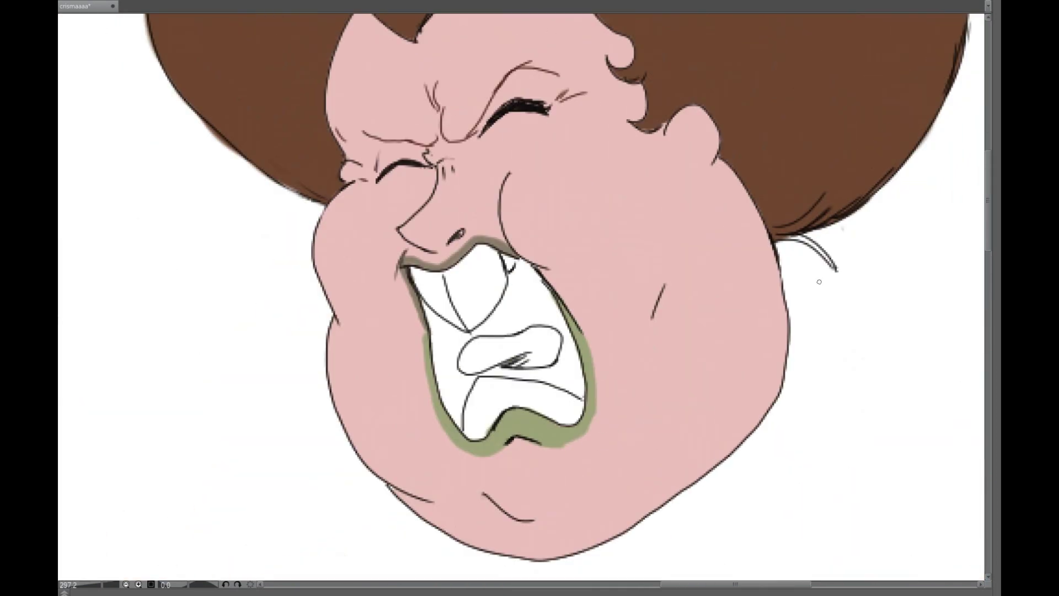
mouse_move(835, 268)
mouse_down()
mouse_move(787, 235)
mouse_move(807, 241)
mouse_up()
Fill the inside of the shouting head's mouth with deep red around the teeth and tongue.
click(455, 516)
drag(414, 430, 396, 431)
key(Return)
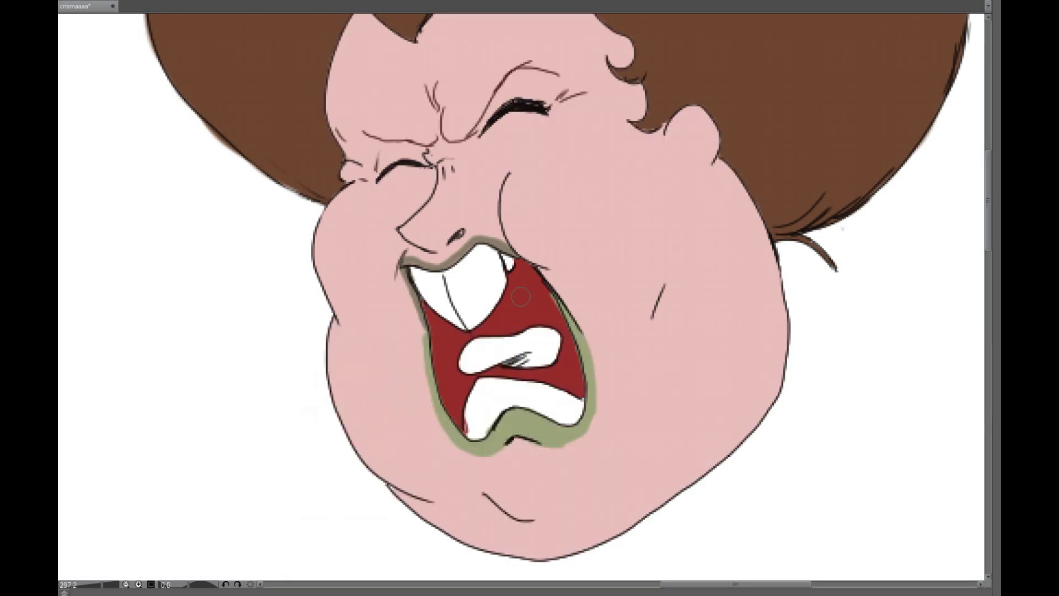
Color the shouting head's upper and lower teeth cream and its tongue burnt orange.
drag(485, 312, 499, 251)
key(ctrl+z)
mouse_move(485, 312)
mouse_down()
mouse_move(499, 251)
mouse_move(435, 298)
mouse_up()
mouse_move(475, 386)
mouse_down()
mouse_move(551, 405)
mouse_move(552, 391)
mouse_up()
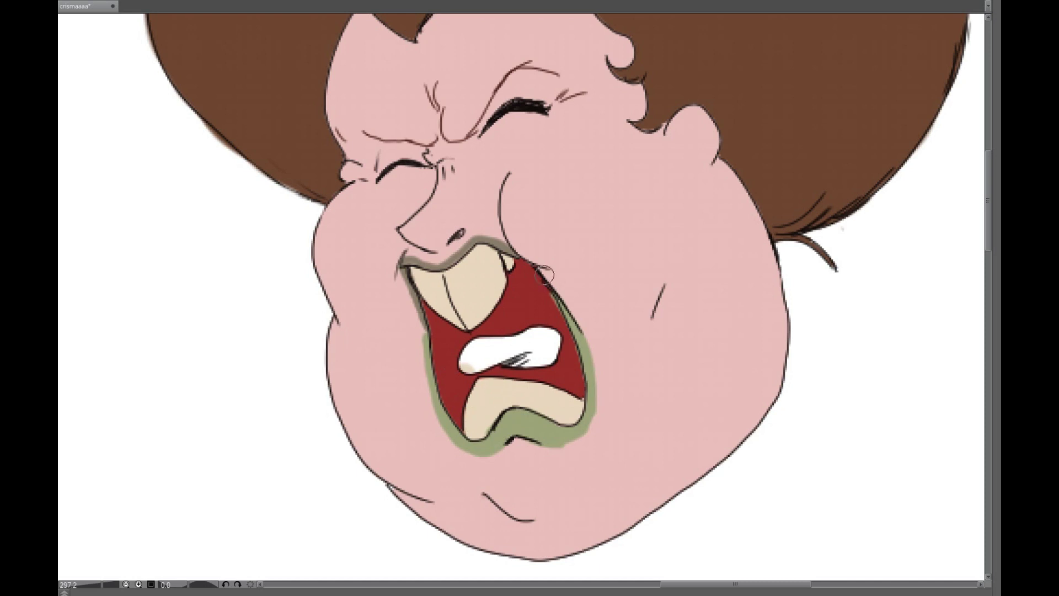
key(Return)
mouse_move(485, 353)
mouse_down()
mouse_move(535, 364)
mouse_move(557, 337)
mouse_up()
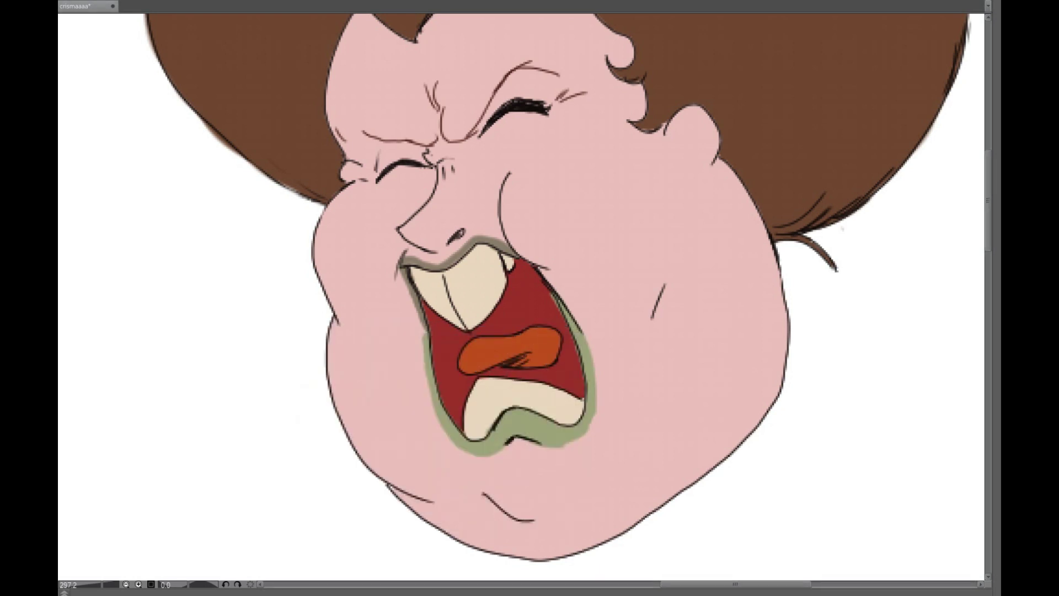
Fill the profile head's hair brown and color its eye pale yellow with a plum iris and red eyelids.
scroll(521, 298, down, 10)
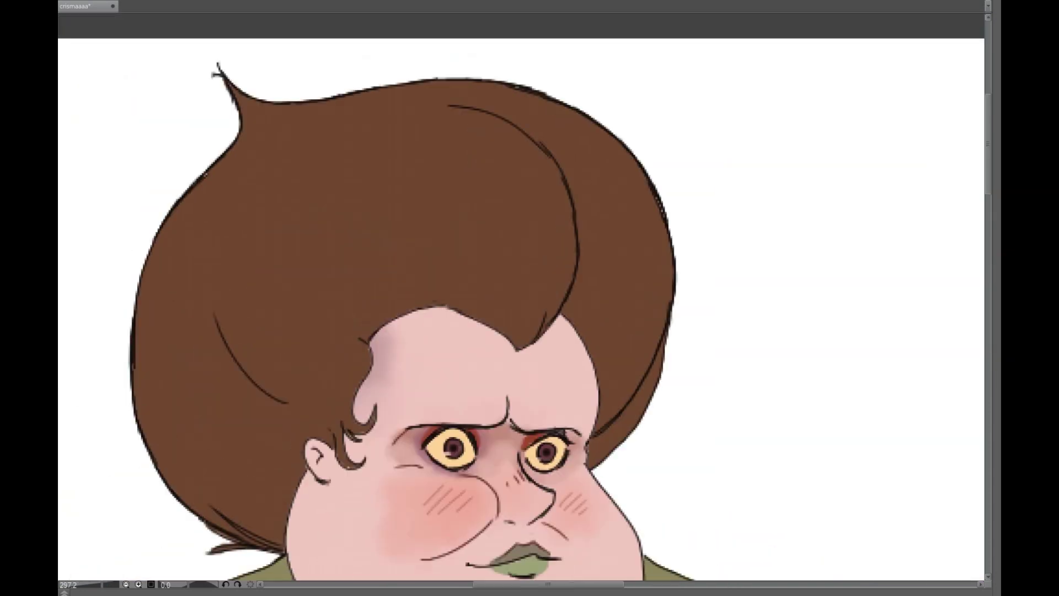
scroll(521, 298, down, 8)
scroll(521, 298, right, 10)
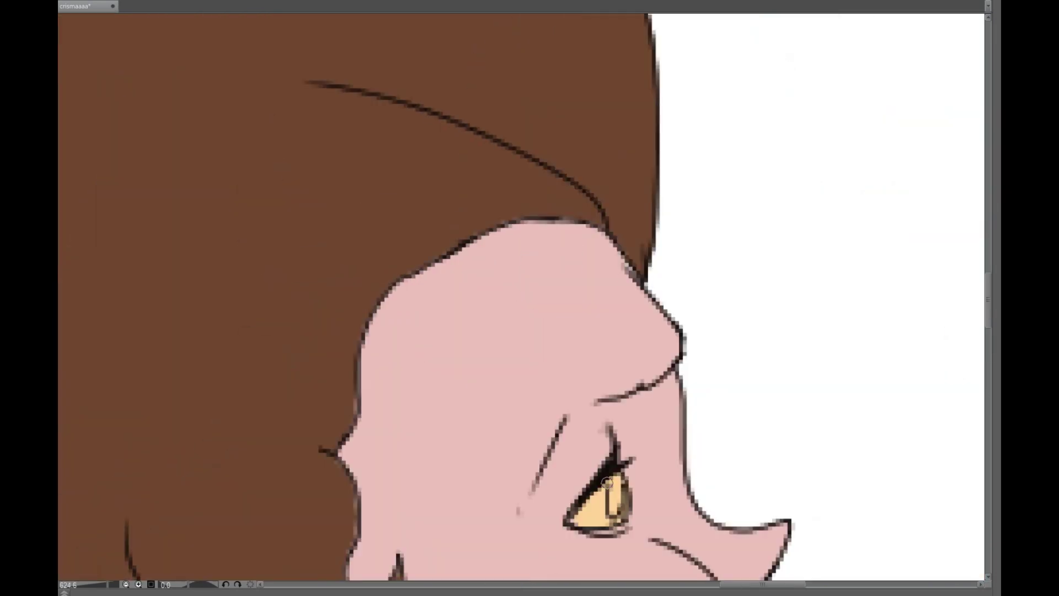
drag(620, 513, 606, 482)
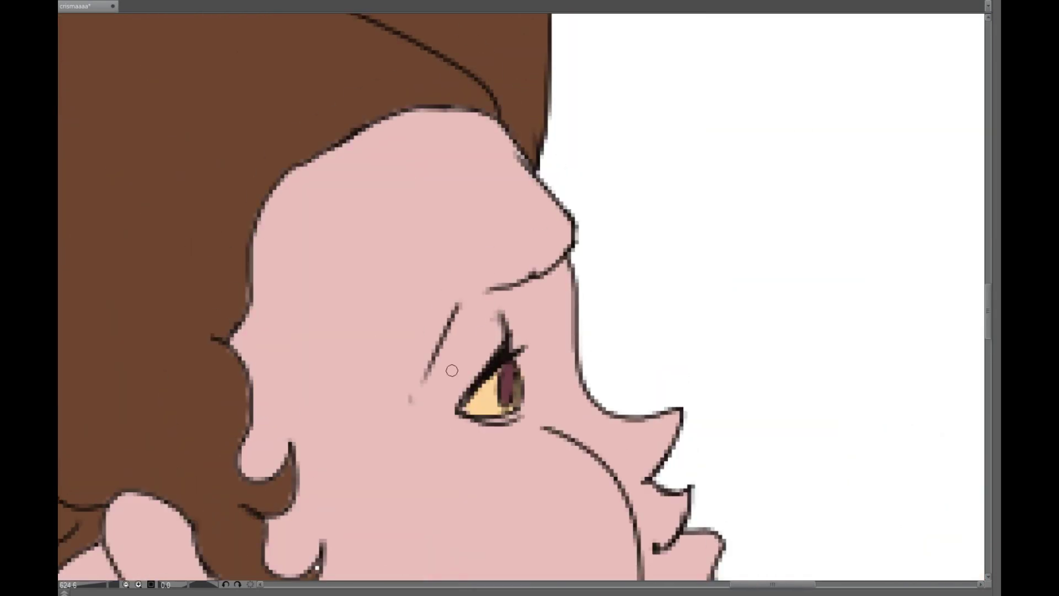
drag(463, 394, 496, 319)
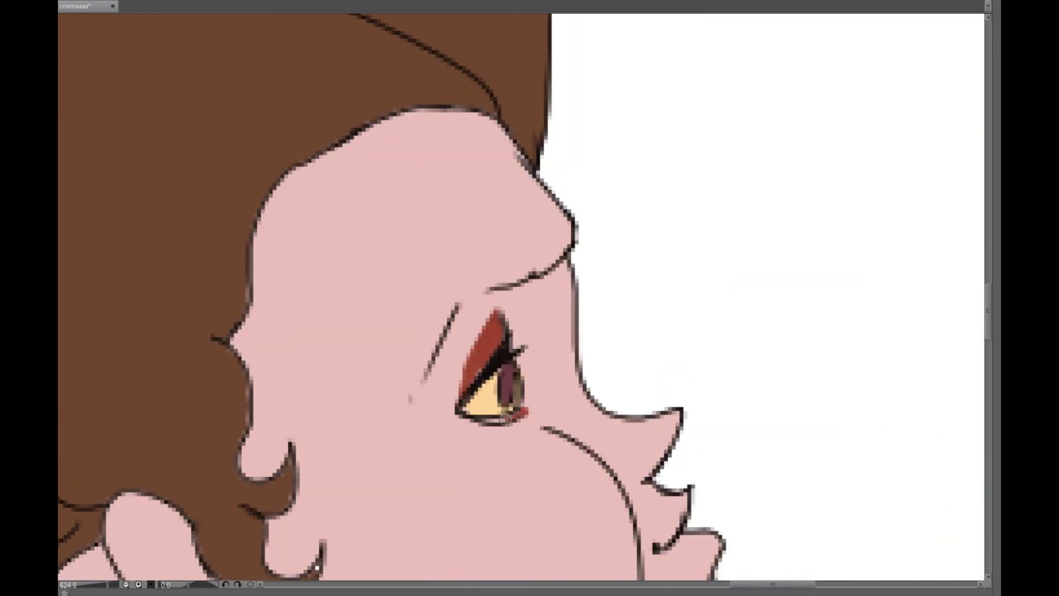
drag(505, 419, 469, 415)
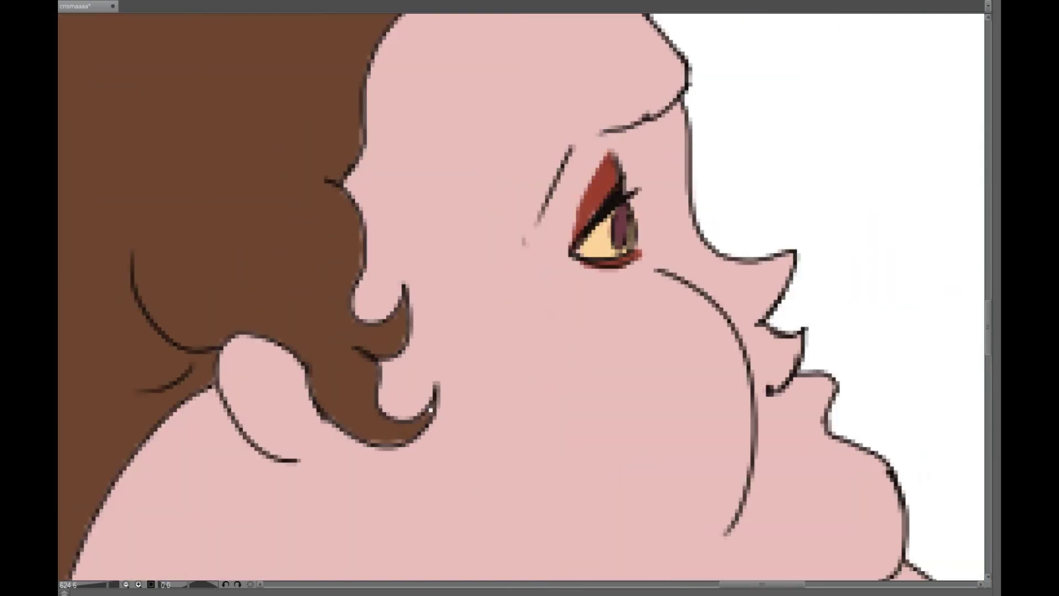
Airbrush soft red blush on the profile head's cheek and nose tip, erasing any spill outside the face.
drag(627, 379, 591, 255)
mouse_move(783, 220)
mouse_down()
mouse_move(803, 236)
mouse_move(787, 248)
mouse_up()
drag(623, 353, 553, 381)
key(e)
mouse_move(711, 165)
mouse_down()
mouse_move(735, 224)
mouse_move(808, 307)
mouse_up()
scroll(809, 307, down, 5)
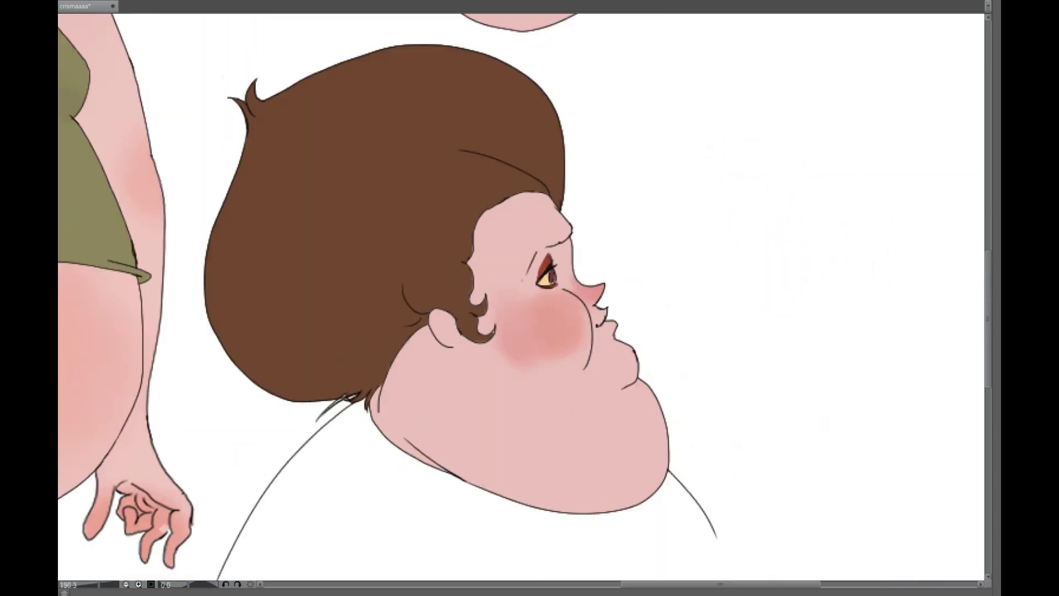
key(bracketright)
mouse_move(520, 296)
mouse_down()
mouse_move(573, 353)
mouse_move(529, 364)
mouse_up()
Shade around the profile head's eye in dusky brown and add soft red blush to the ear.
scroll(580, 311, up, 5)
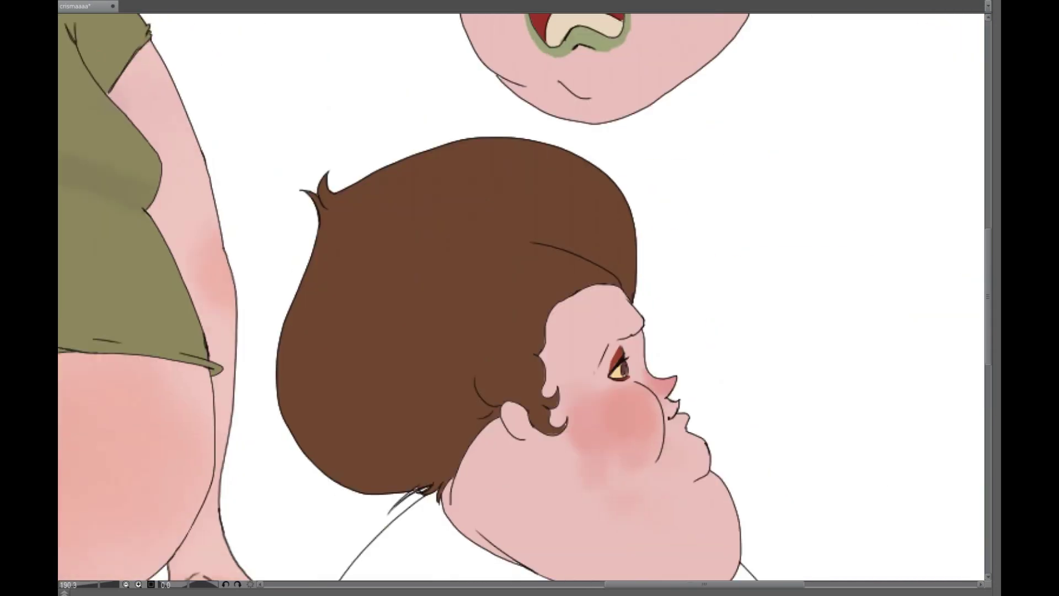
mouse_move(580, 311)
mouse_down()
mouse_move(577, 357)
mouse_move(601, 344)
mouse_move(506, 325)
mouse_move(503, 364)
mouse_move(529, 386)
mouse_up()
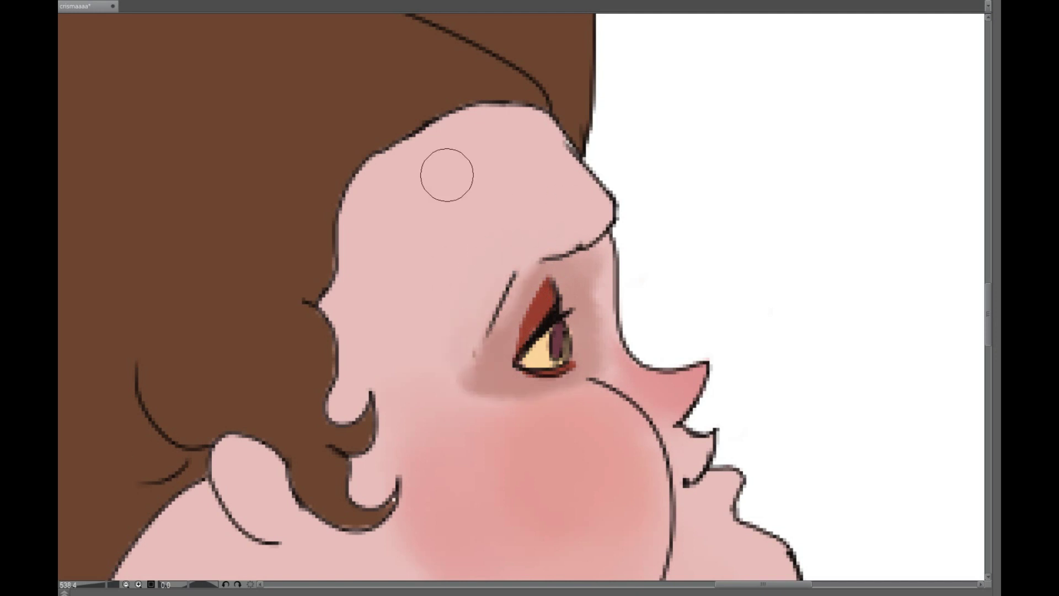
drag(232, 458, 270, 507)
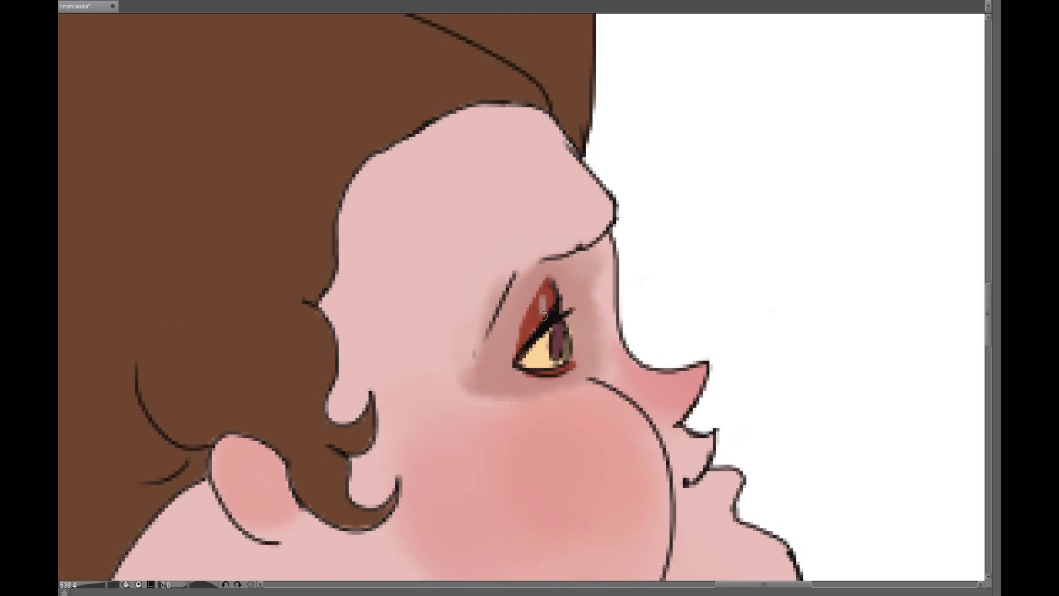
Paint the profile head's lip muted green to match the other faces.
scroll(624, 398, down, 5)
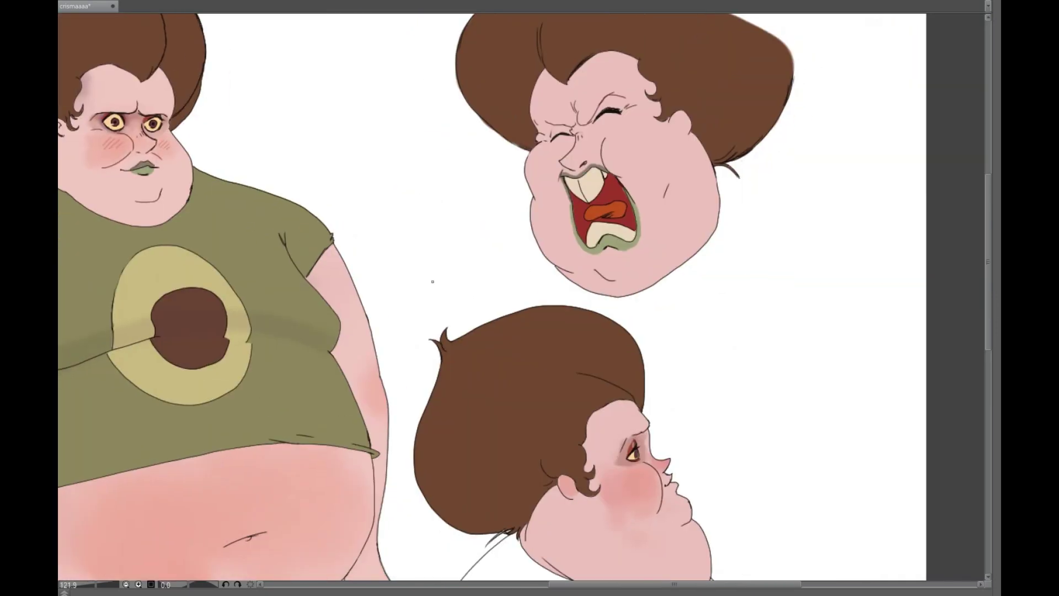
scroll(664, 487, up, 5)
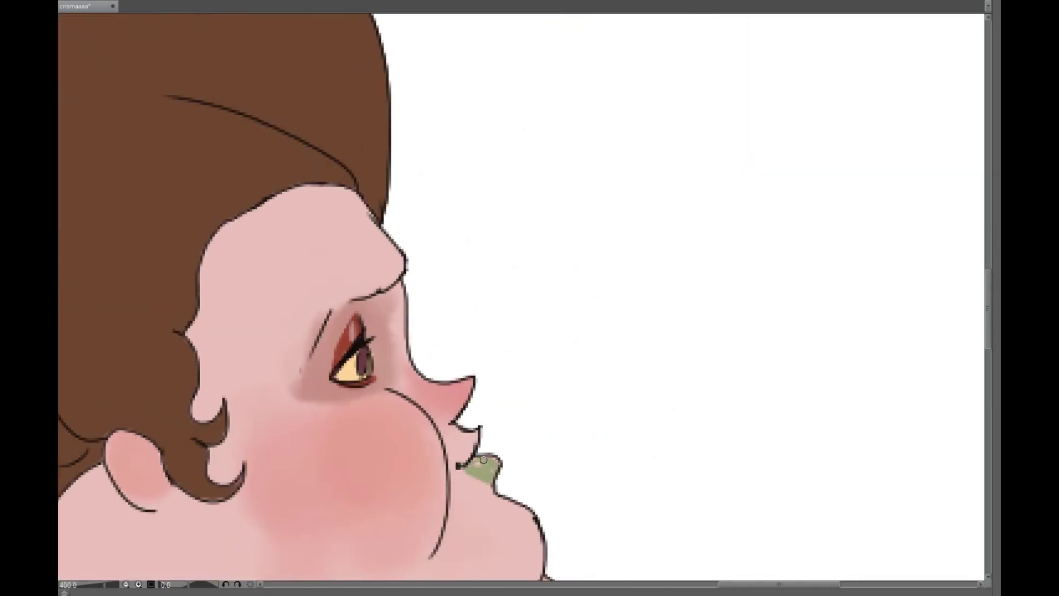
Try soft red blush on the shouting head's cheeks, nose and brow, and undo the strokes.
scroll(813, 359, down, 5)
scroll(813, 358, up, 3)
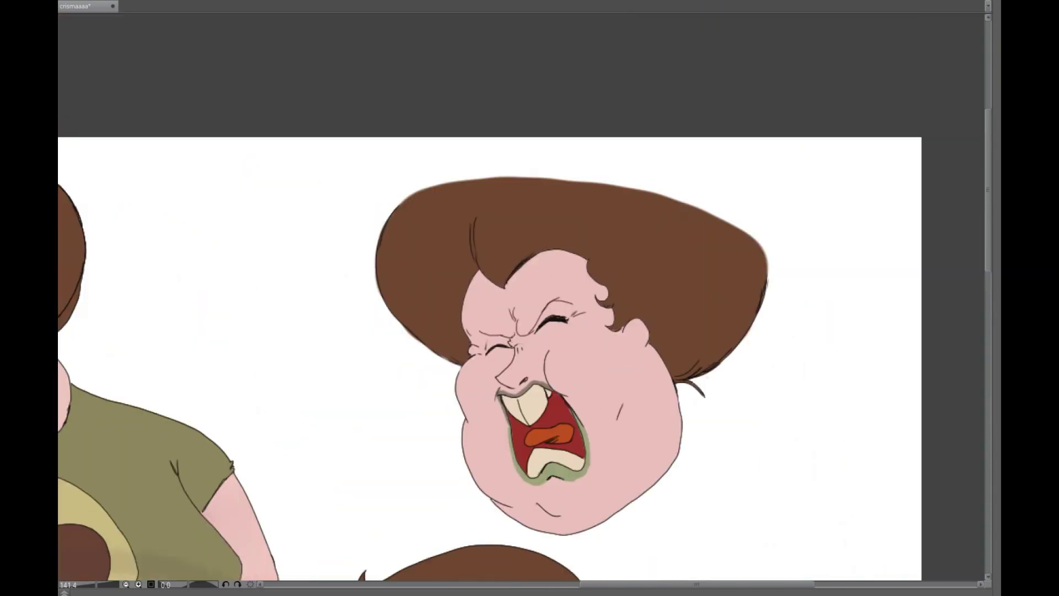
drag(549, 48, 395, 290)
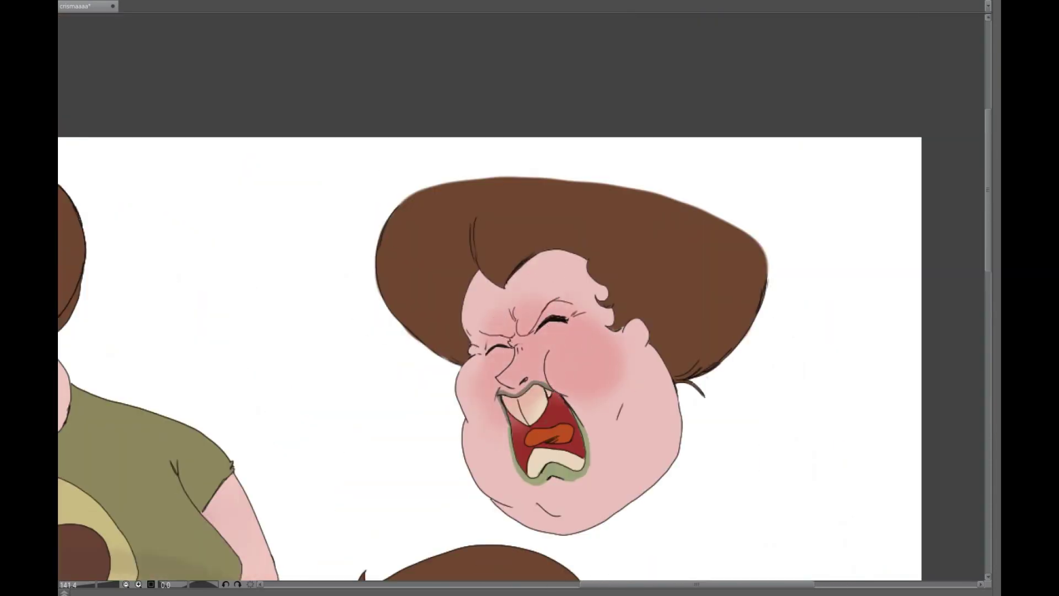
key(ctrl+z)
key(ctrl+z)
key(ctrl+z)
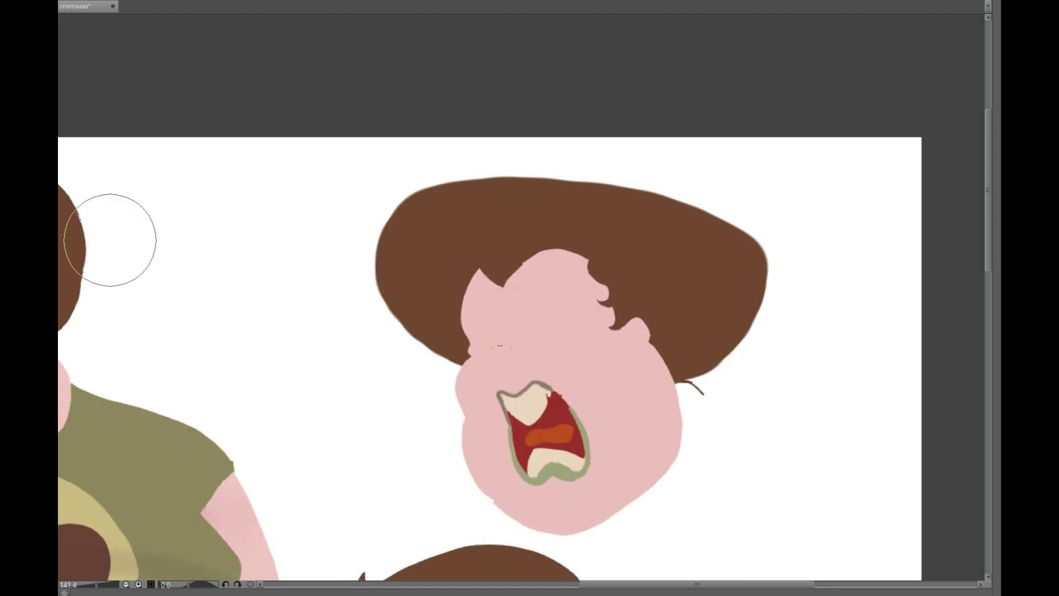
Airbrush soft red blush over the shouting head's cheeks, nose and lower face, and clear the selection.
mouse_move(485, 352)
mouse_down()
mouse_move(497, 397)
mouse_move(623, 386)
mouse_move(606, 358)
mouse_move(632, 447)
mouse_move(579, 358)
mouse_up()
mouse_move(464, 381)
mouse_down()
mouse_move(522, 355)
mouse_move(524, 320)
mouse_move(468, 319)
mouse_move(542, 269)
mouse_move(480, 312)
mouse_move(521, 296)
mouse_move(459, 296)
mouse_move(588, 250)
mouse_move(496, 308)
mouse_up()
key(ctrl+d)
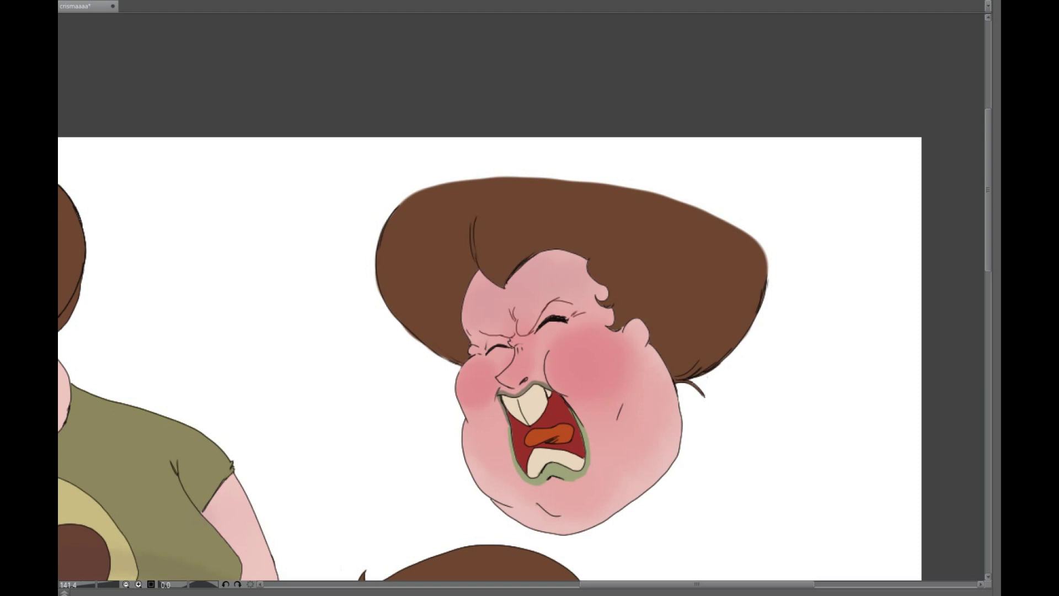
Shade around the shouting head's closed eyes and brows in a dusky purplish brown.
scroll(521, 309, down, 3)
scroll(521, 308, left, 5)
scroll(521, 309, right, 5)
scroll(521, 309, up, 1)
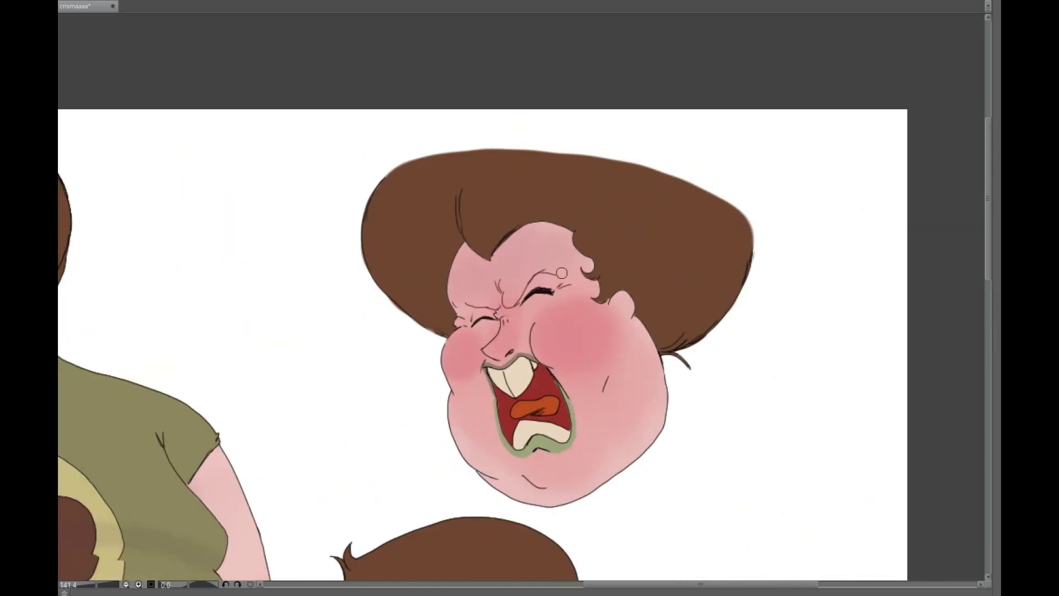
drag(561, 272, 519, 301)
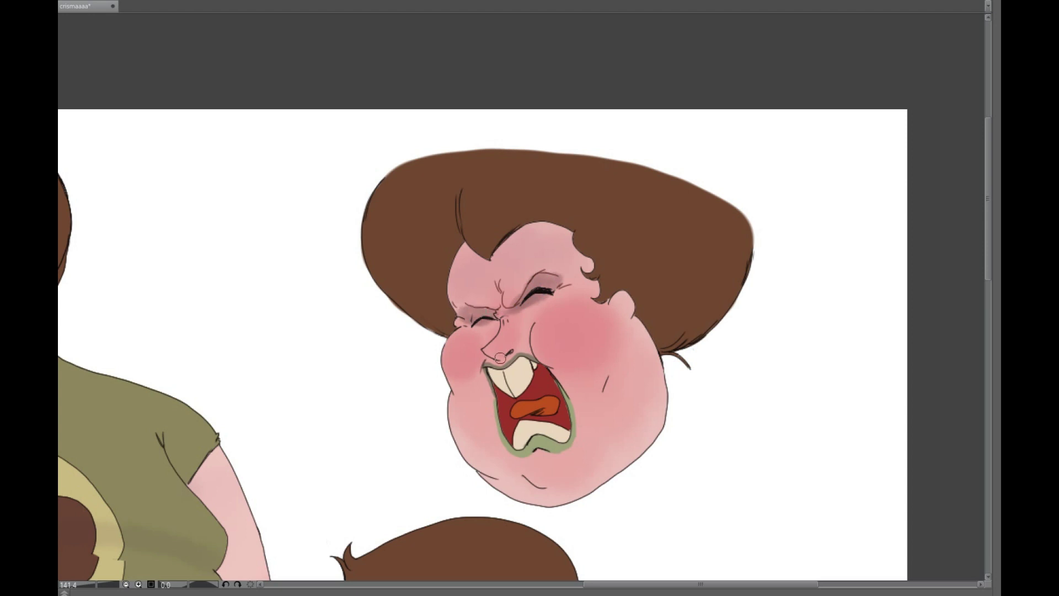
Draw short slanted red hatch strokes over the blush on both of the shouting head's cheeks, matching the main figure.
scroll(533, 256, left, 8)
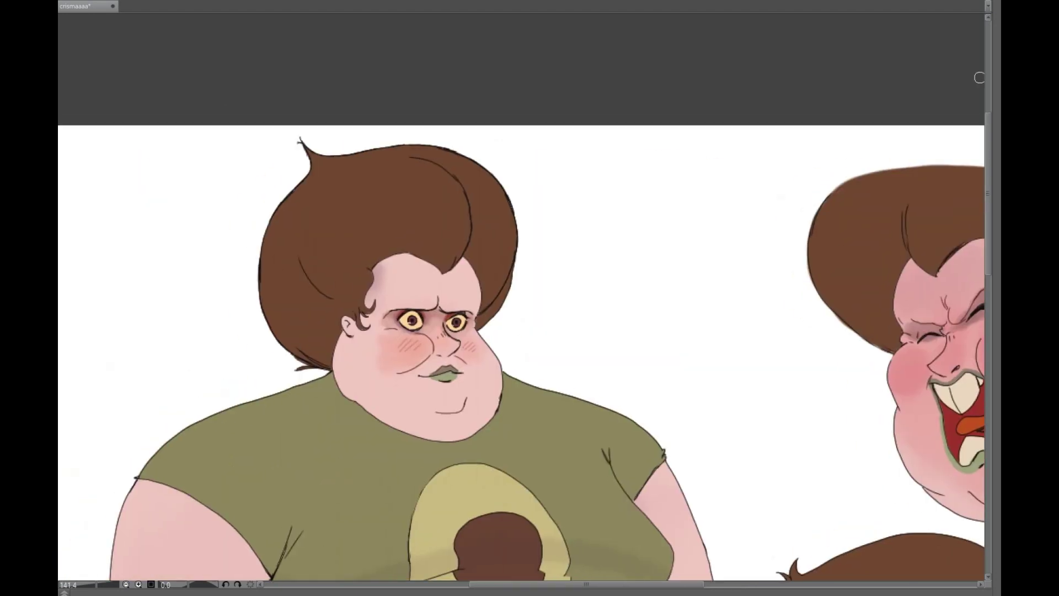
scroll(533, 255, right, 7)
scroll(533, 255, down, 1)
scroll(545, 286, up, 3)
drag(544, 282, 547, 291)
scroll(546, 286, down, 3)
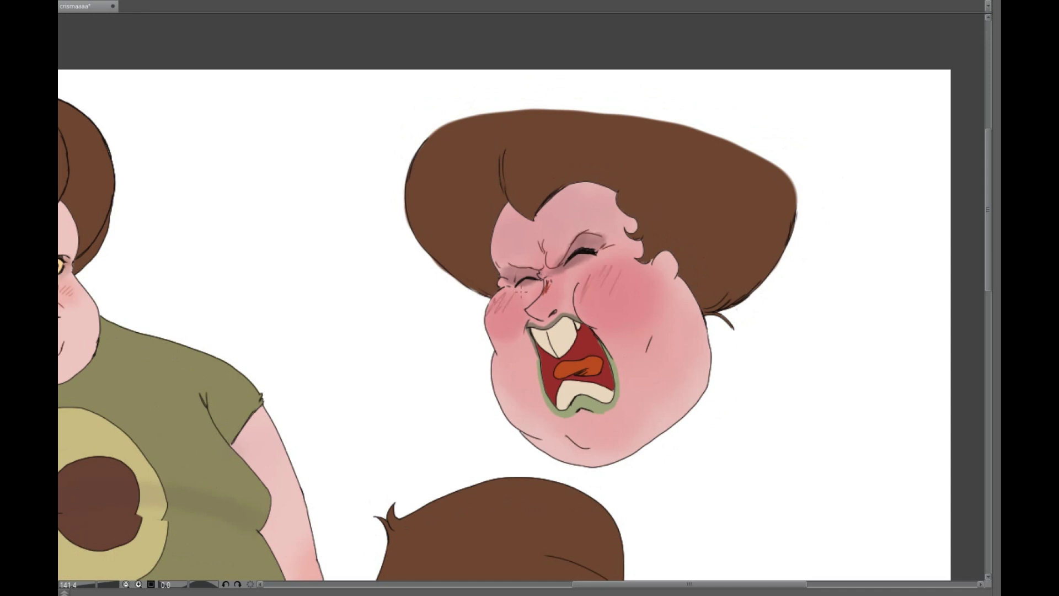
Paint the shouting head's closed eyelids brick red above the lash lines.
scroll(521, 292, up, 4)
drag(760, 134, 679, 169)
mouse_move(579, 232)
mouse_down()
mouse_move(513, 234)
mouse_move(502, 253)
mouse_up()
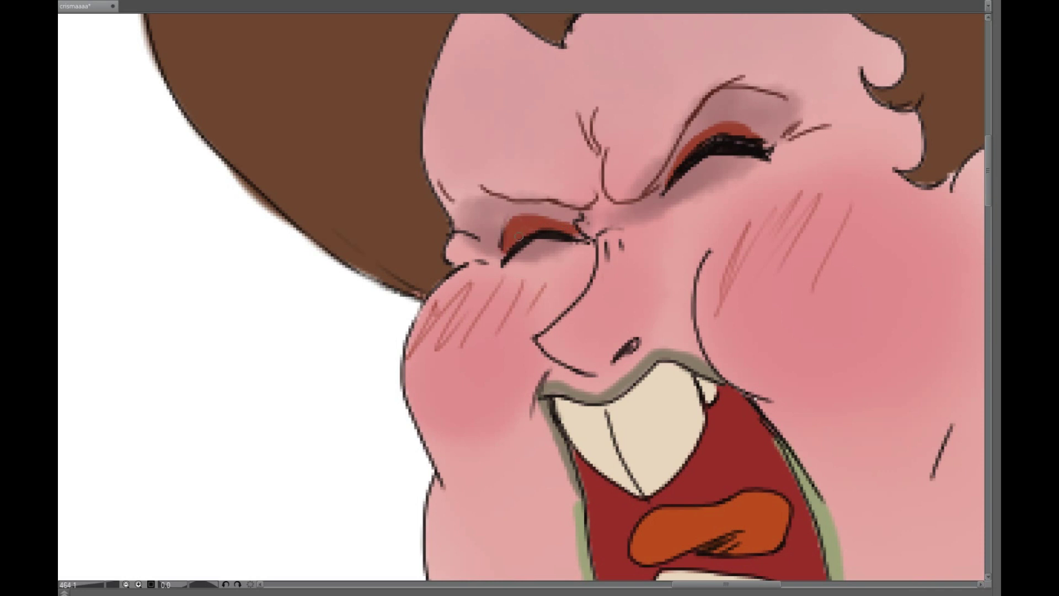
Hand-letter the title THE AVOCUUM in dark brown between the main figure's hair and the shouting head.
scroll(518, 248, down, 5)
scroll(518, 248, up, 3)
scroll(521, 300, down, 5)
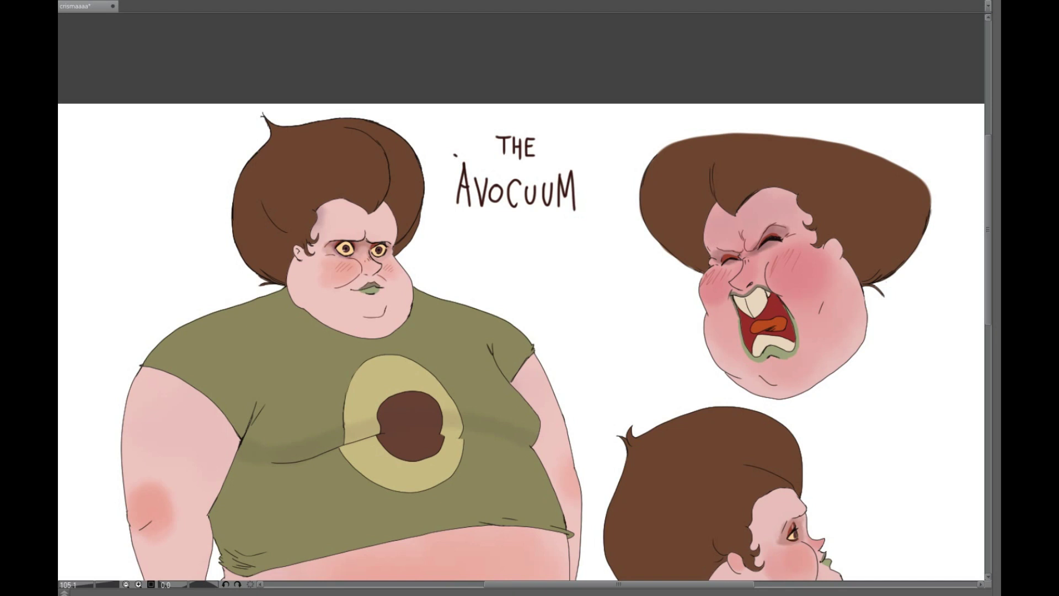
Close off the profile head's shoulder shape and fill it with the shirt's olive green.
scroll(521, 300, down, 5)
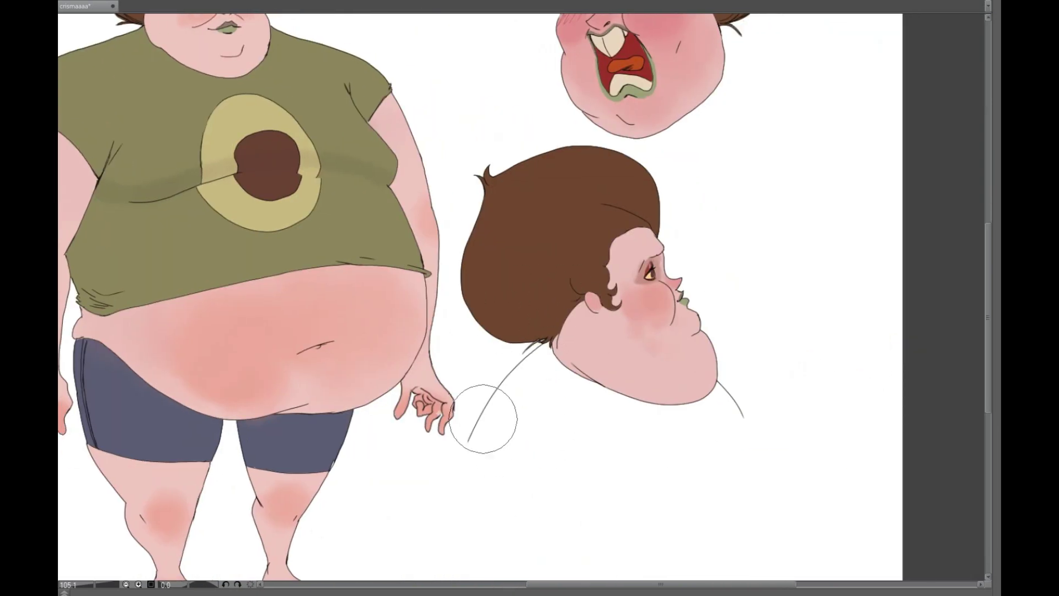
mouse_move(473, 439)
mouse_down()
mouse_move(696, 461)
mouse_move(738, 386)
mouse_move(679, 445)
mouse_move(557, 468)
mouse_up()
click(579, 424)
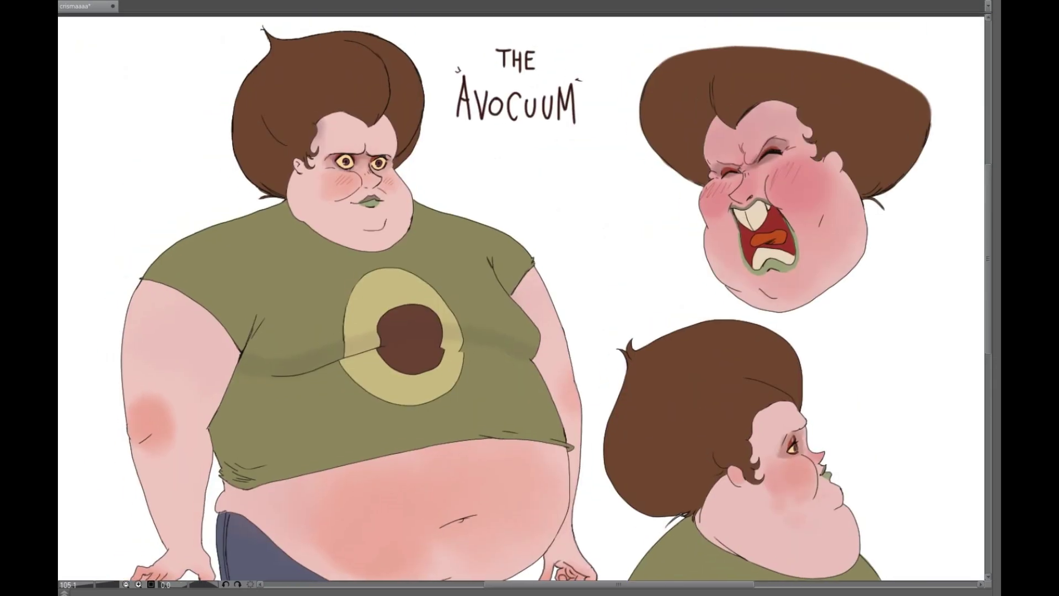